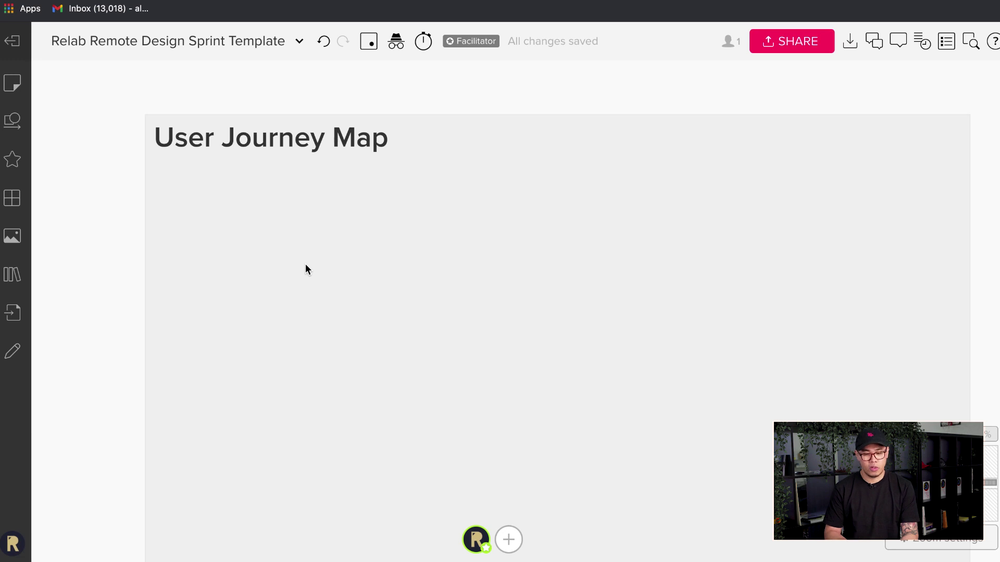
Pan left to the Preflight Artefacts frame and zoom in on the Proto-Persona section.
scroll(304, 266, "down", 5)
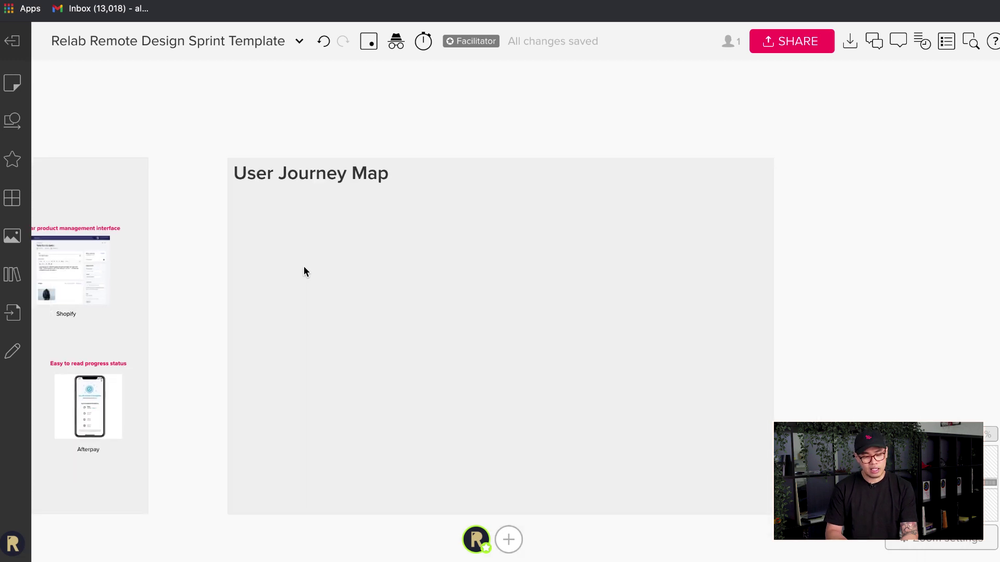
scroll(304, 270, "left", 15)
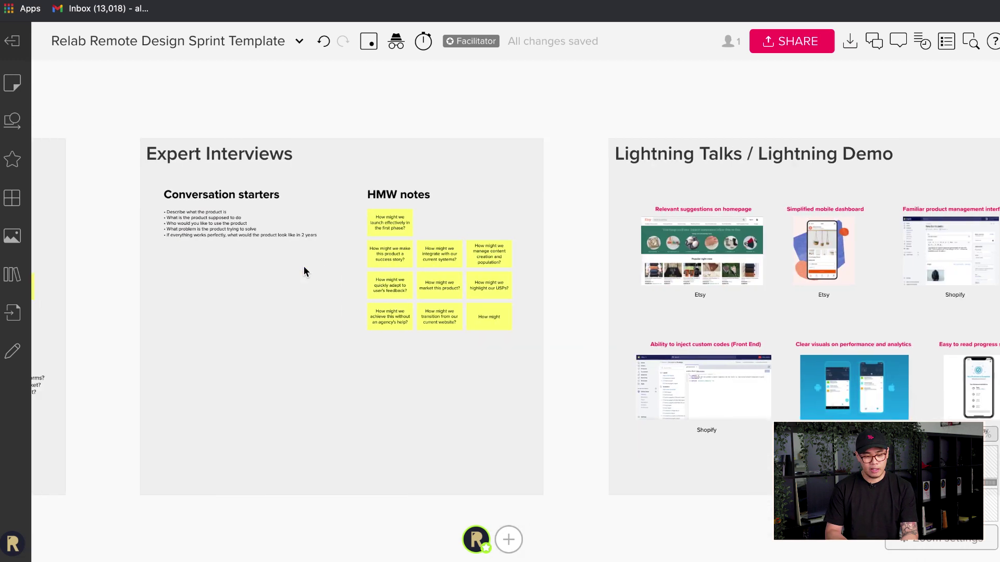
scroll(304, 266, "left", 15)
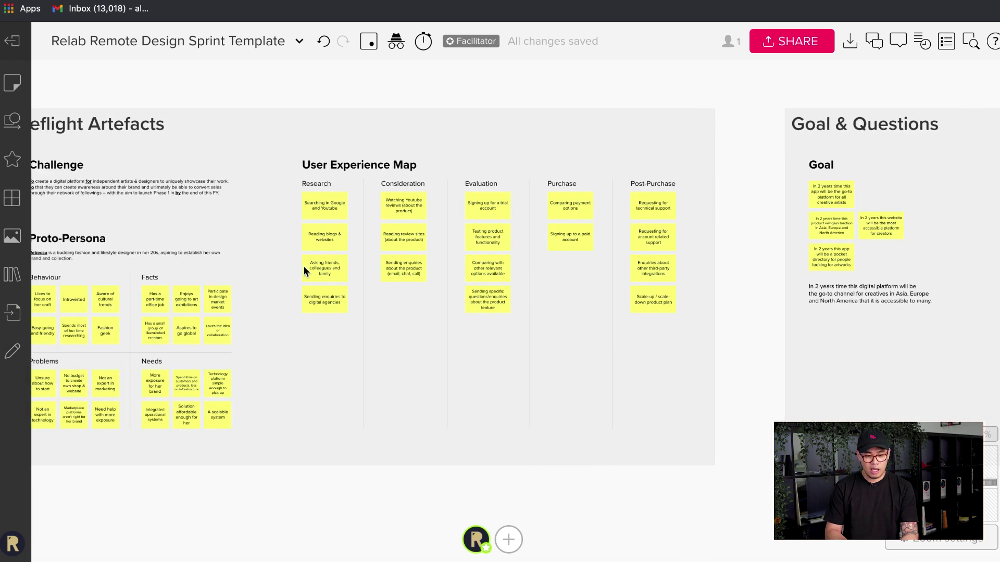
scroll(457, 198, "up", 3)
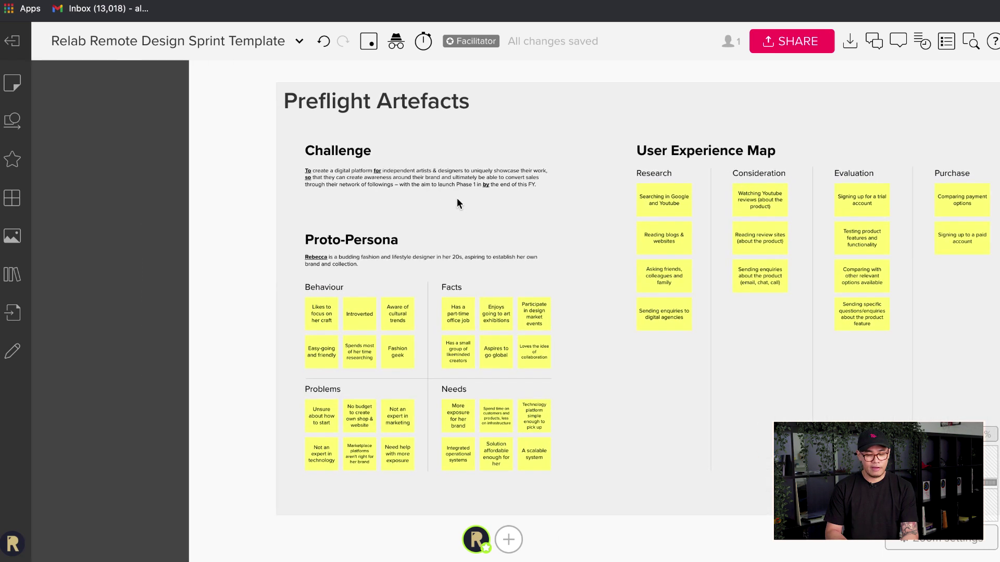
scroll(457, 199, "right", 2)
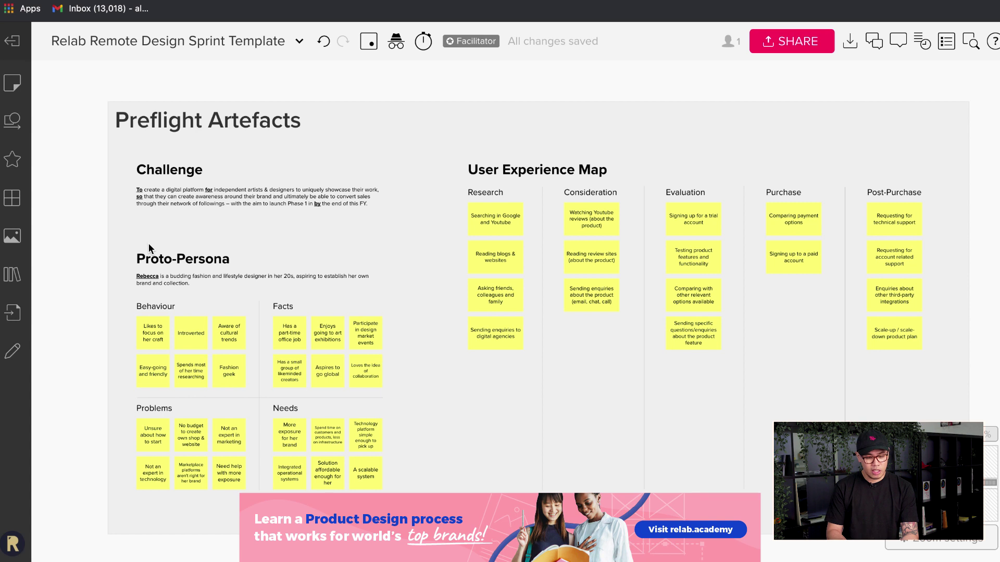
scroll(164, 258, "up", 5)
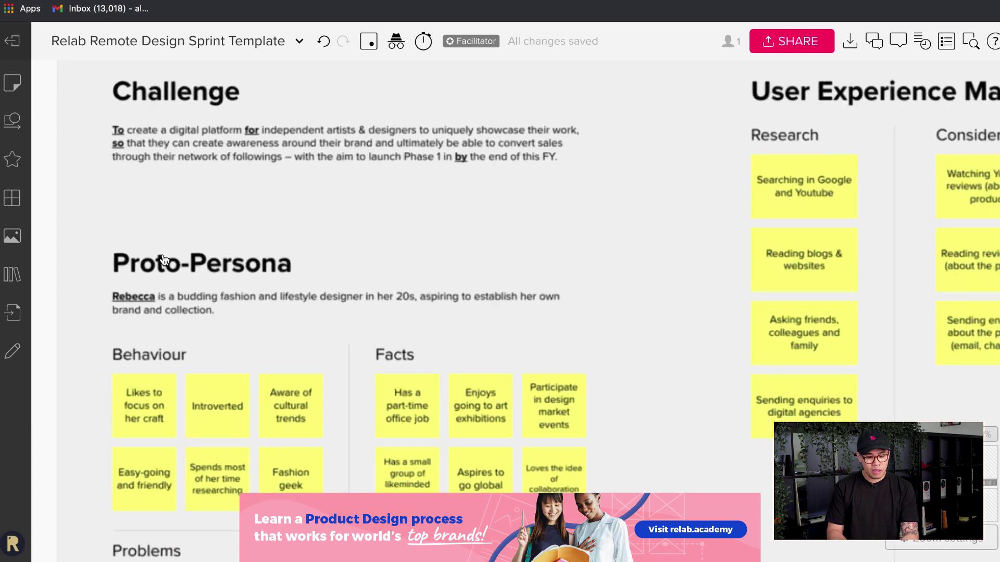
scroll(167, 256, "up", 5)
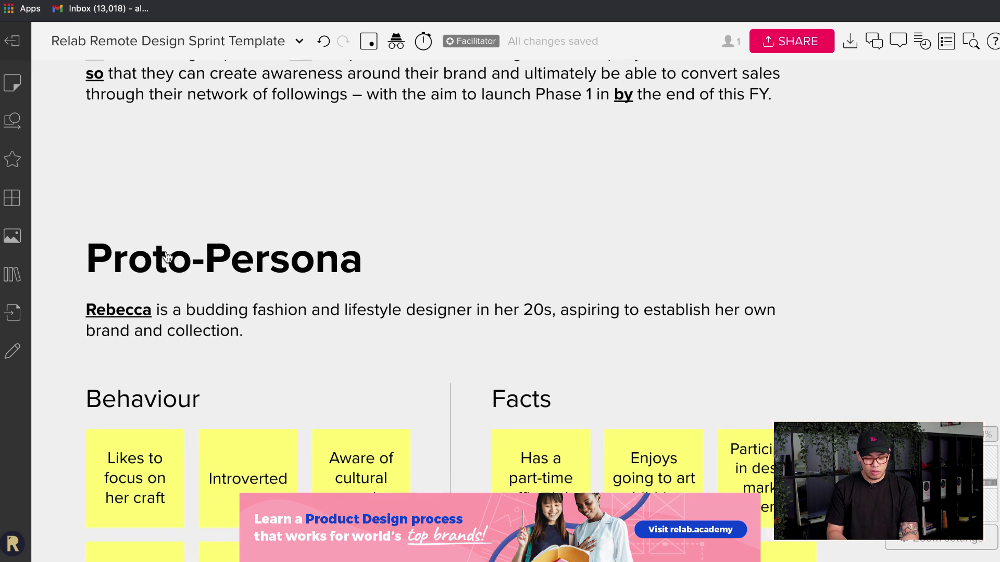
scroll(166, 256, "down", 4)
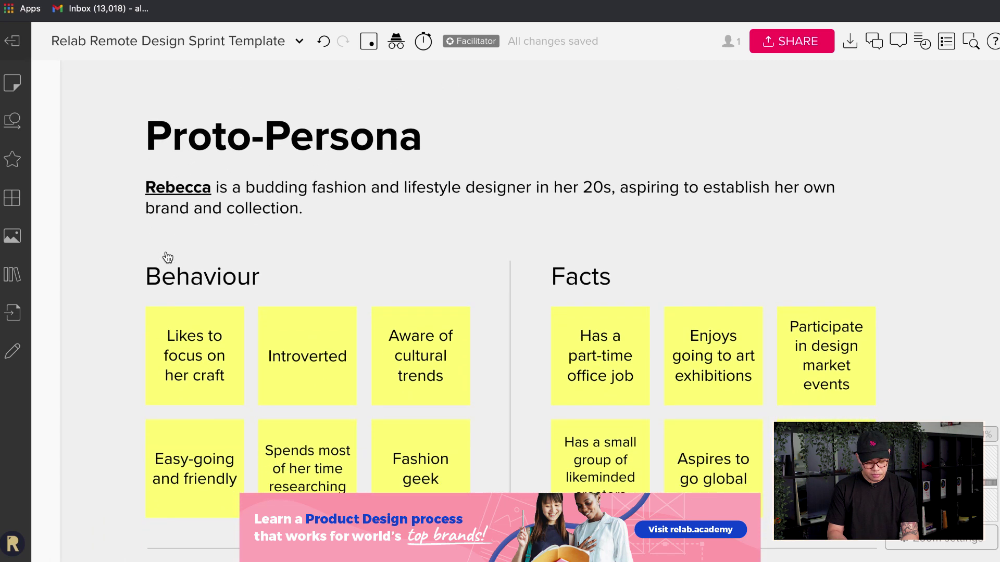
scroll(239, 188, "up", 1)
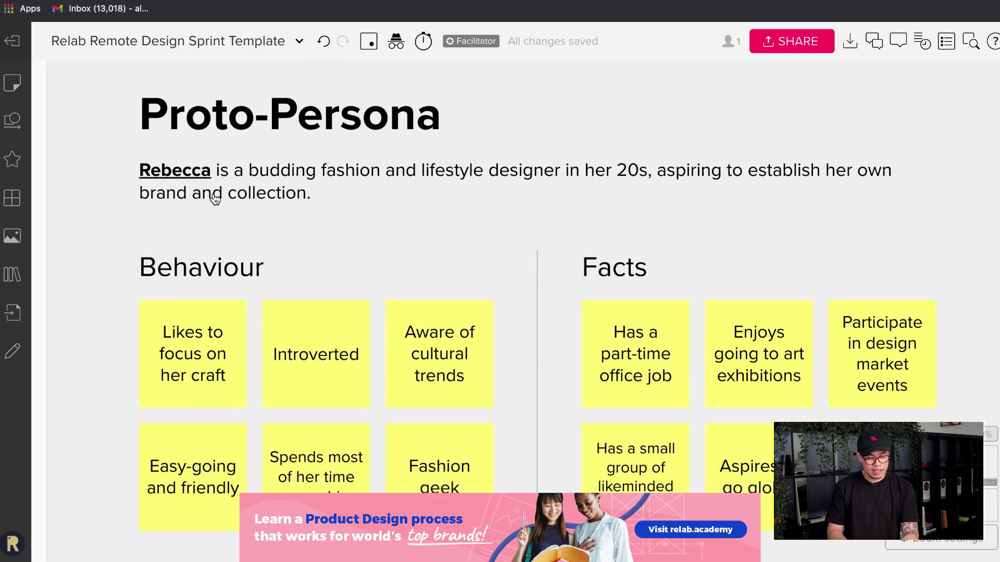
scroll(199, 177, "up", 1)
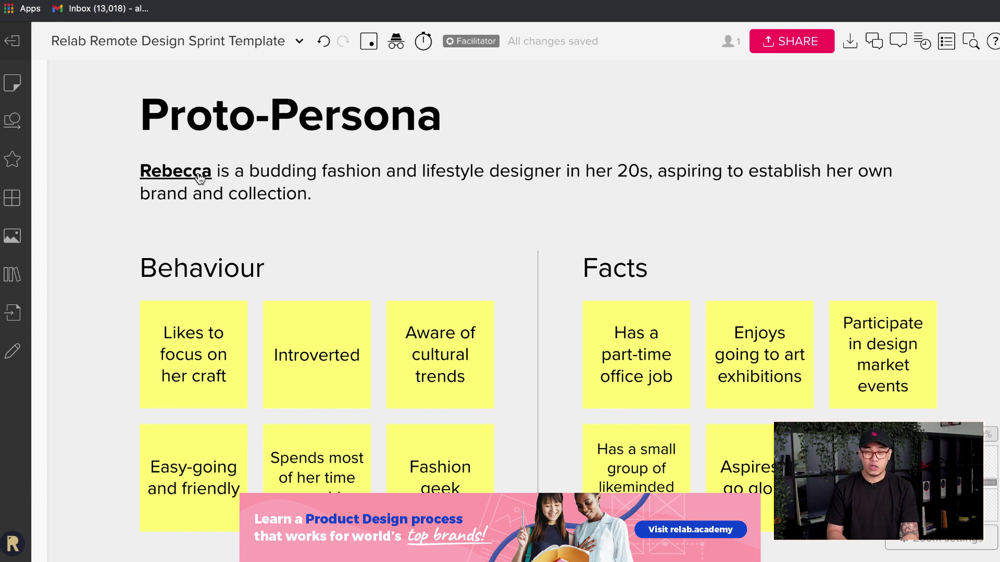
Copy the proto-persona description and paste it onto the User Journey Map board.
left_click(282, 185)
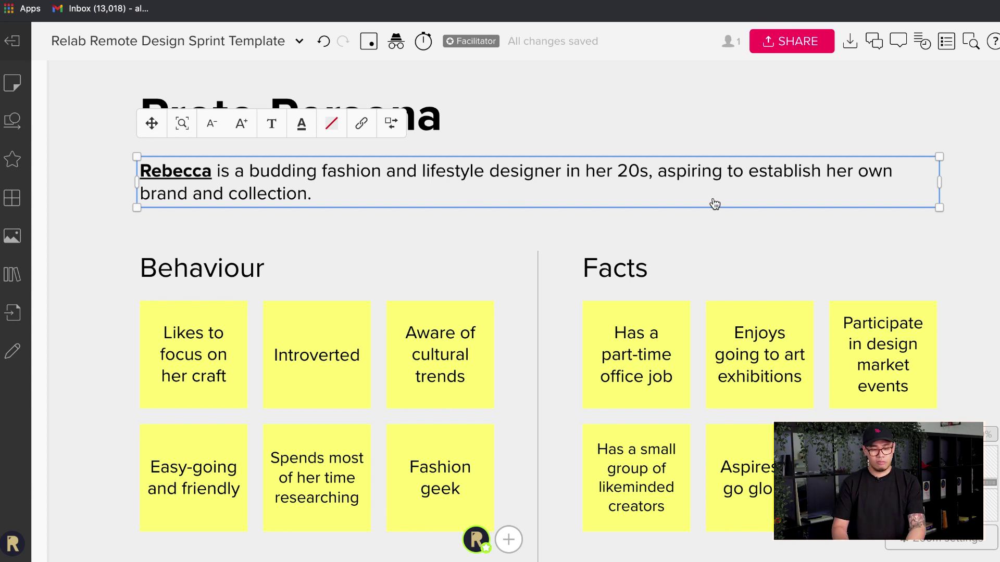
left_click(503, 222)
scroll(503, 222, "down", 2)
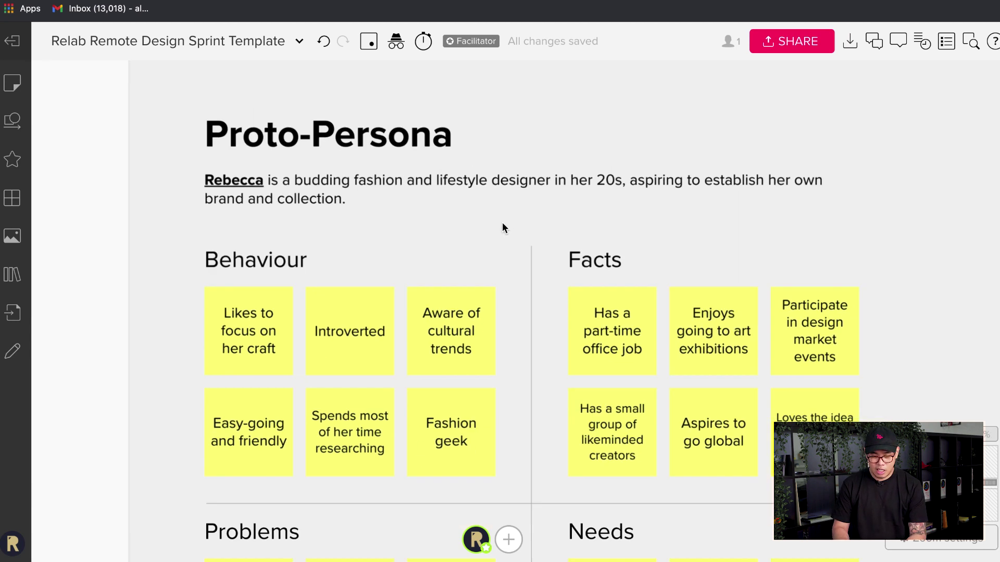
scroll(502, 222, "down", 1)
key("Right")
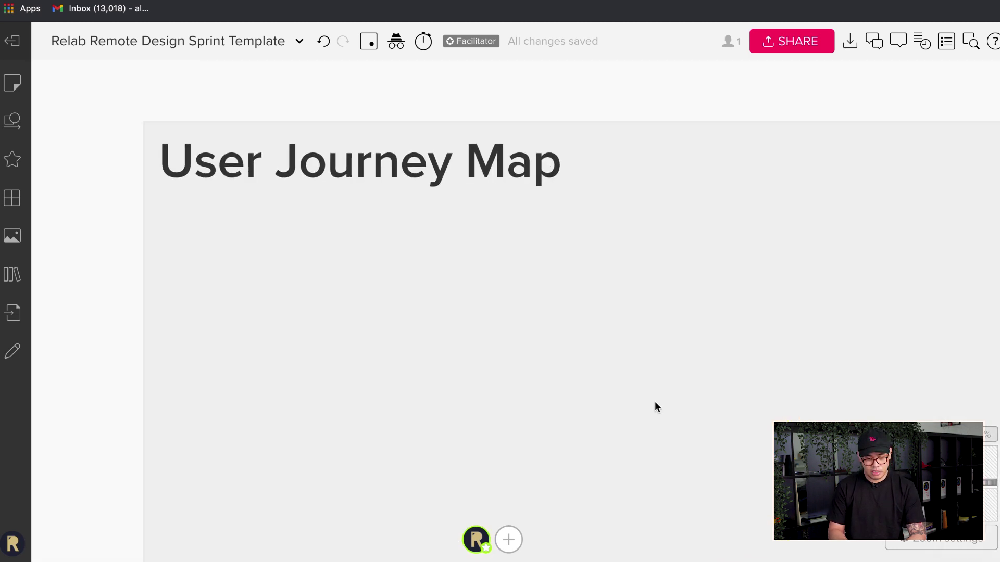
type("Rebecca is a budding fashion and lifestyle designer in her 20s, aspiring to establish her own brand and collection.")
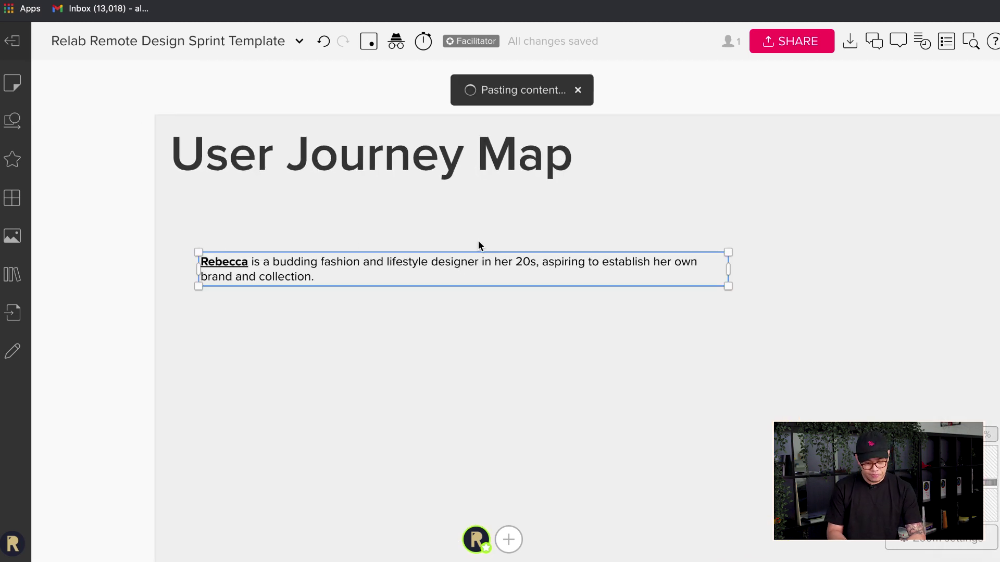
Position the pasted persona description just below the User Journey Map title.
left_click_drag(397, 261, 376, 216)
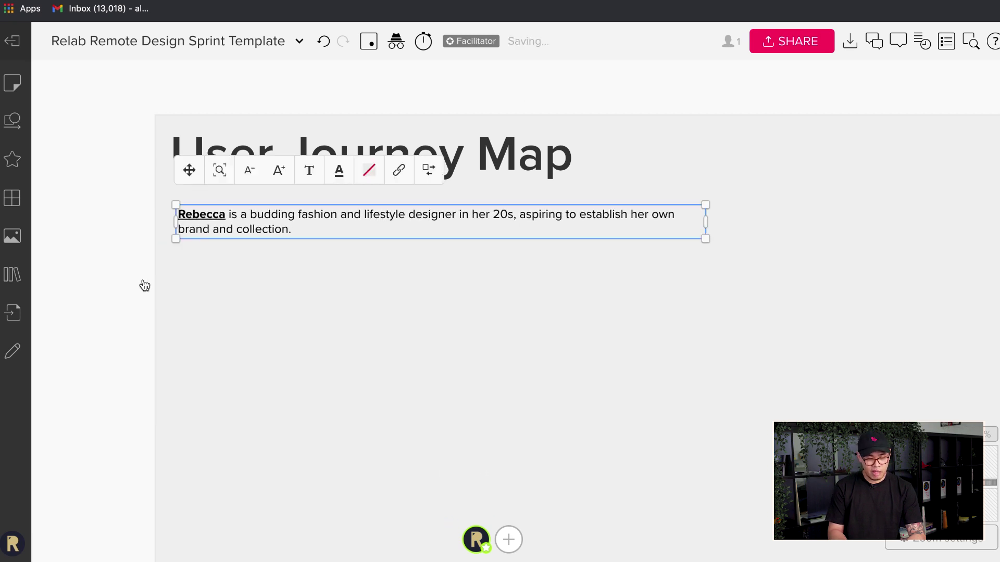
left_click_drag(218, 229, 215, 227)
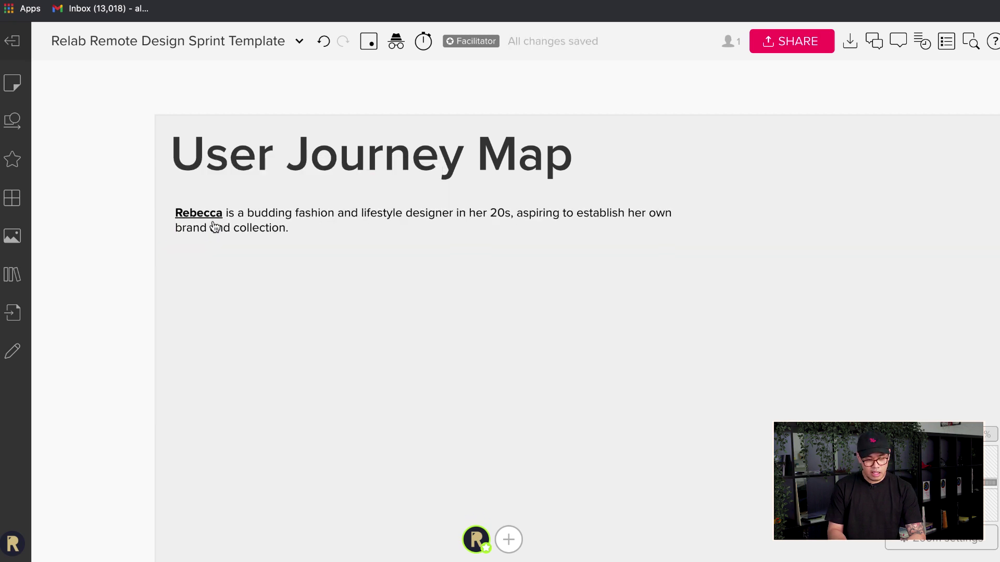
left_click(95, 235)
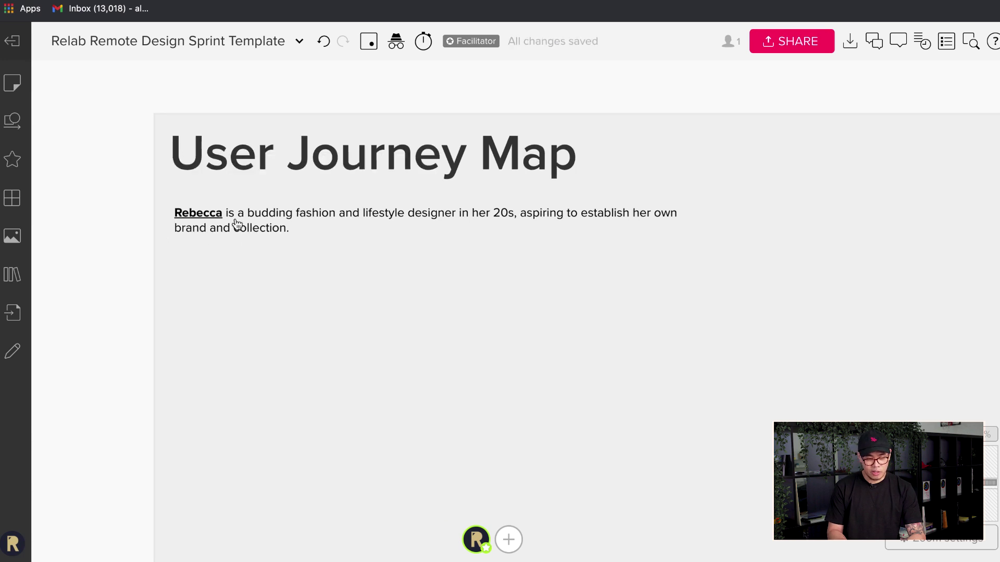
scroll(236, 225, "up", 2)
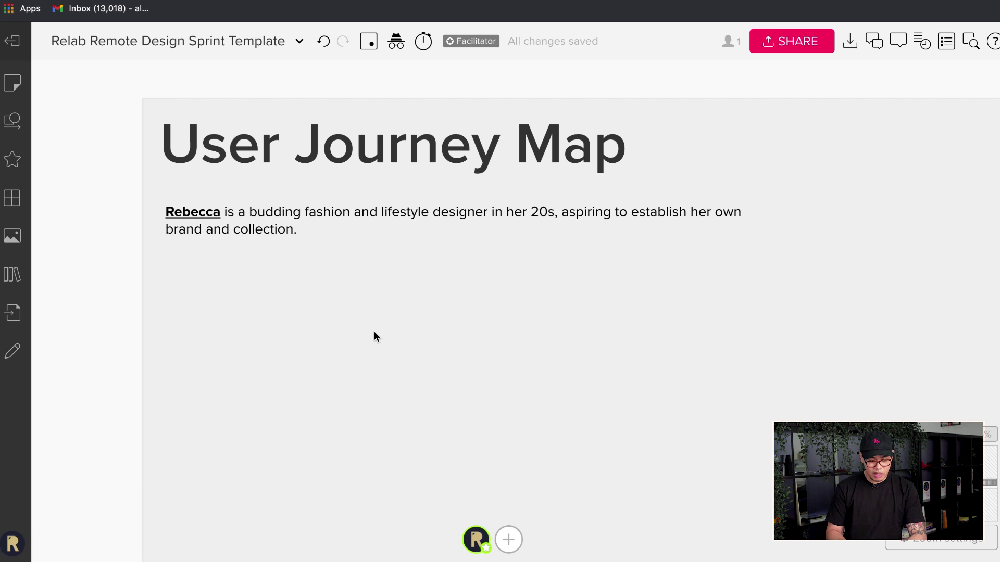
scroll(374, 337, "down", 5)
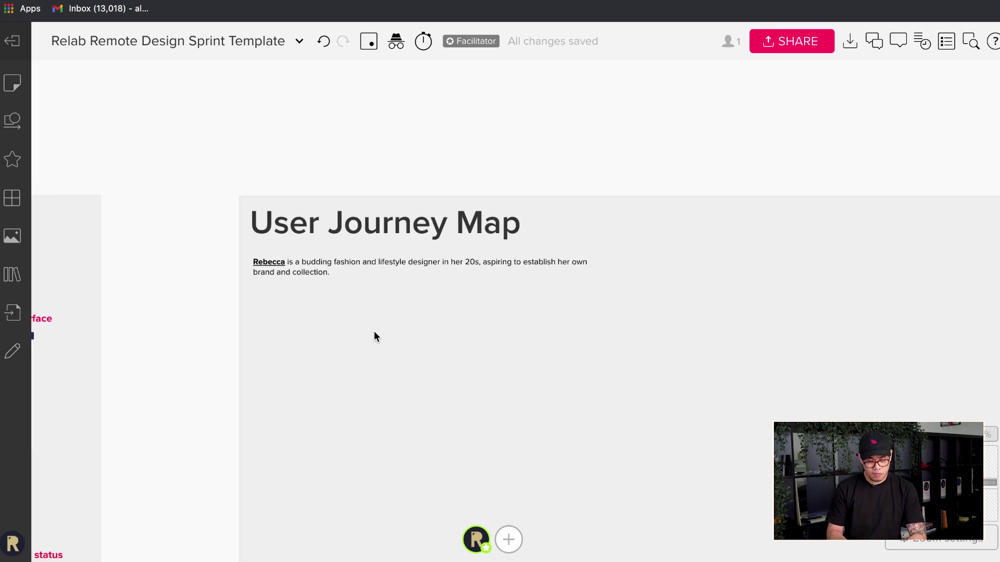
scroll(373, 337, "up", 2)
scroll(374, 337, "down", 3)
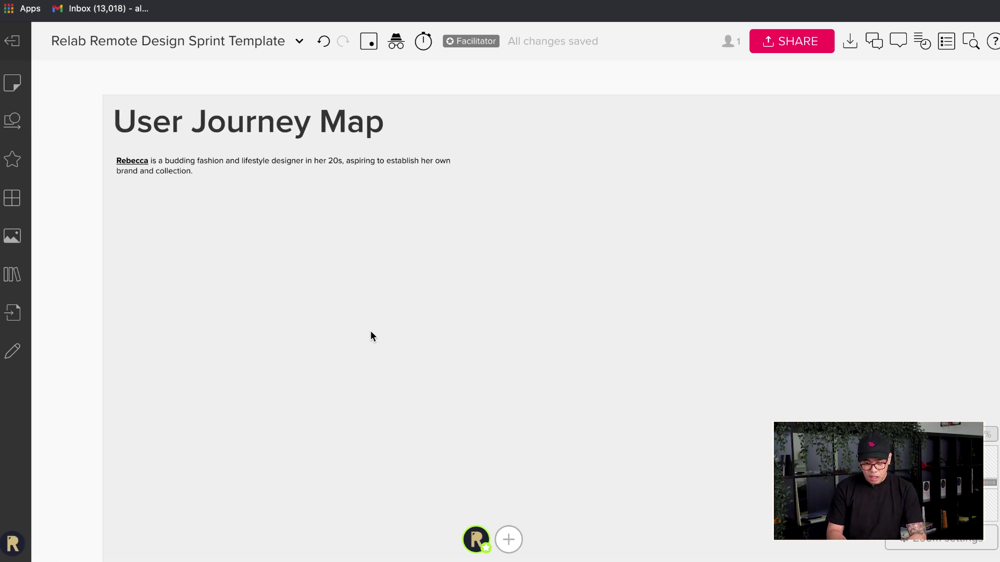
scroll(368, 337, "up", 4)
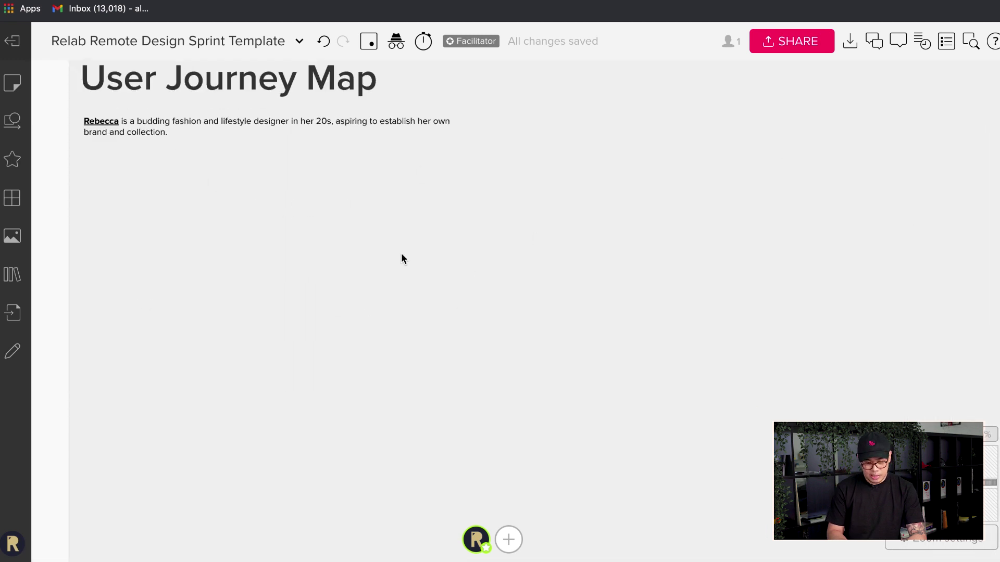
scroll(864, 217, "right", 1)
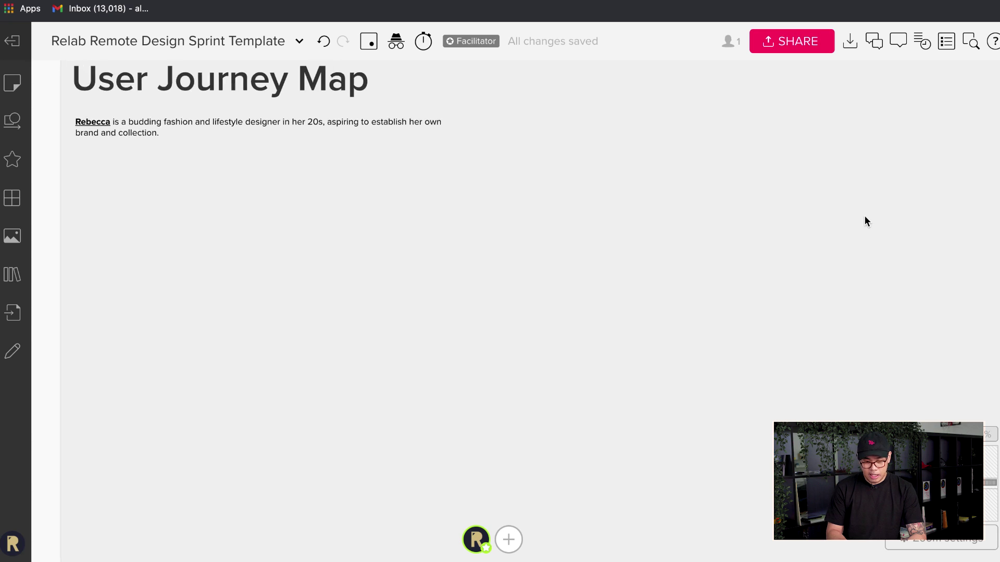
Add a wide rectangular yellow sticky note at the top right of the journey map.
double_click(814, 206)
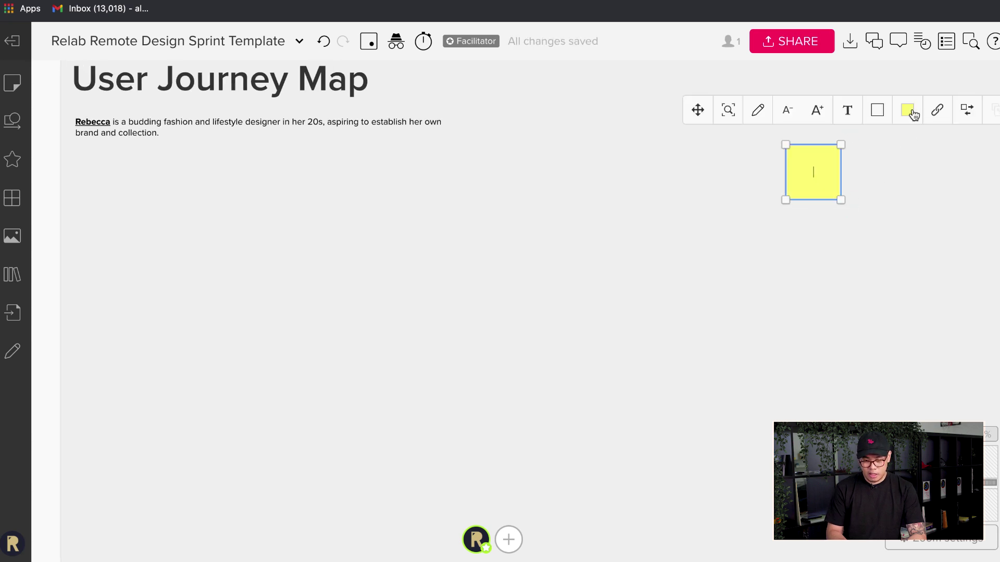
left_click(967, 110)
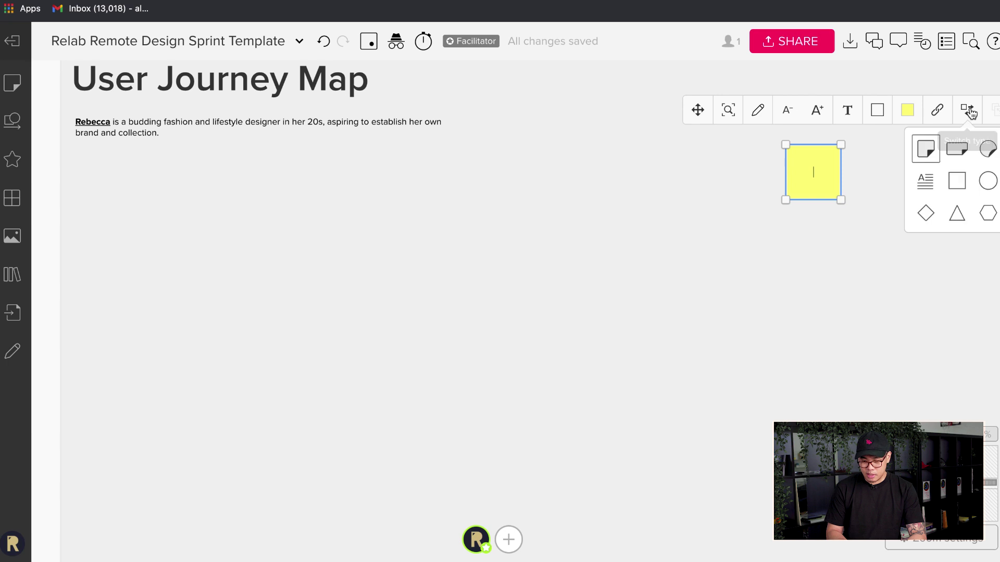
left_click(955, 151)
left_click(767, 289)
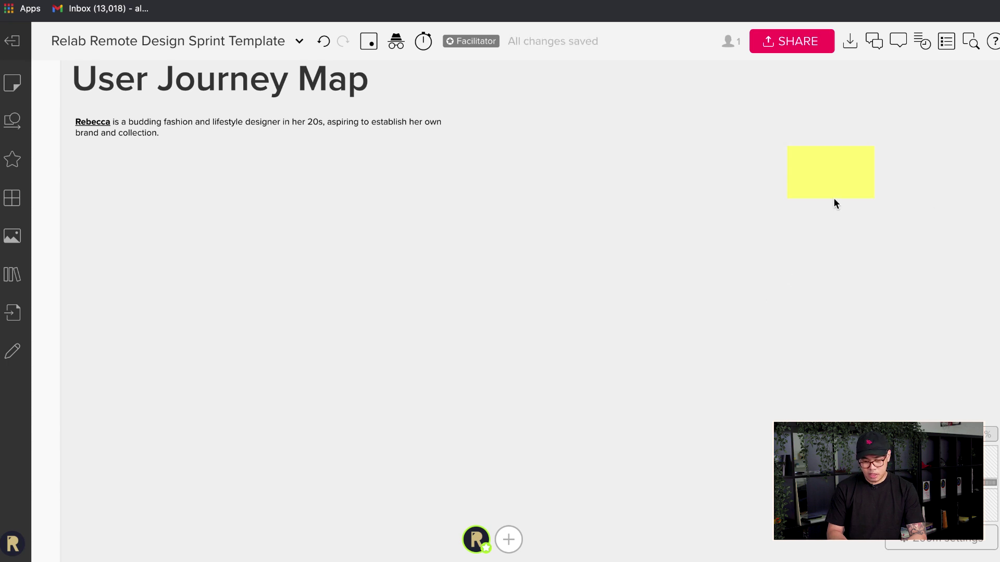
left_click_drag(825, 170, 827, 182)
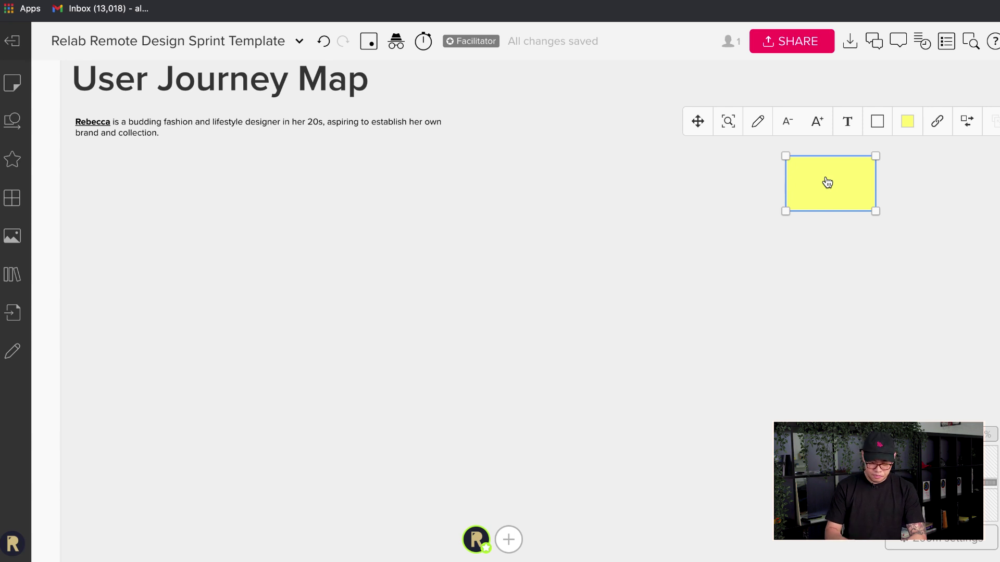
left_click(827, 185)
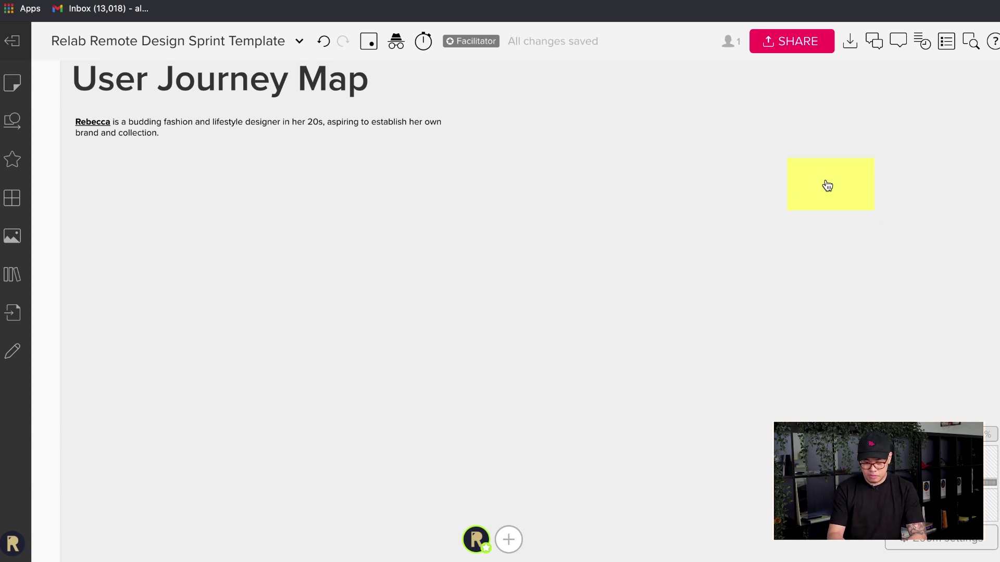
Label the rectangular sticky note "GOAL(S)".
left_click(827, 186)
type("G")
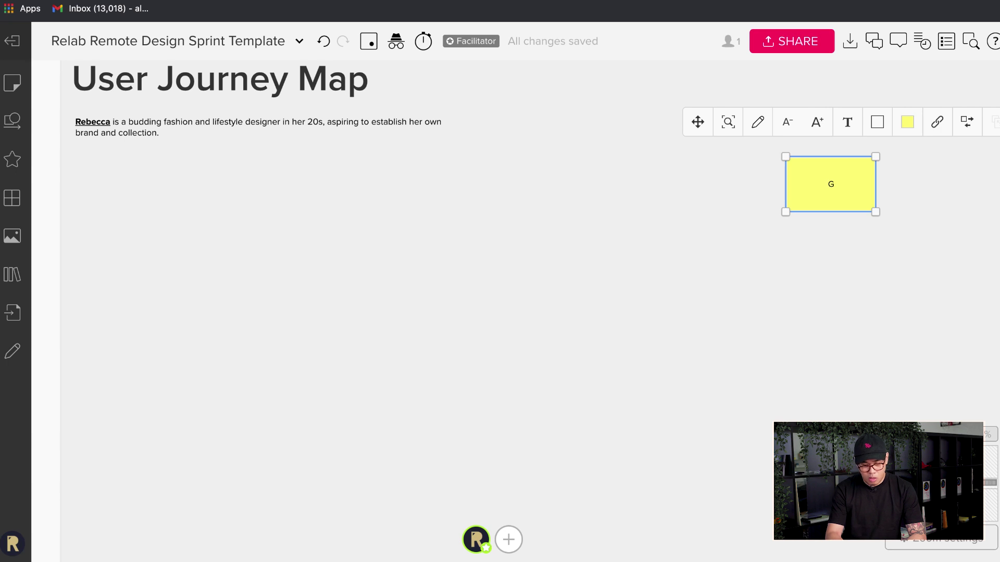
type("OAL(S")
key("BackSpace")
type("(S")
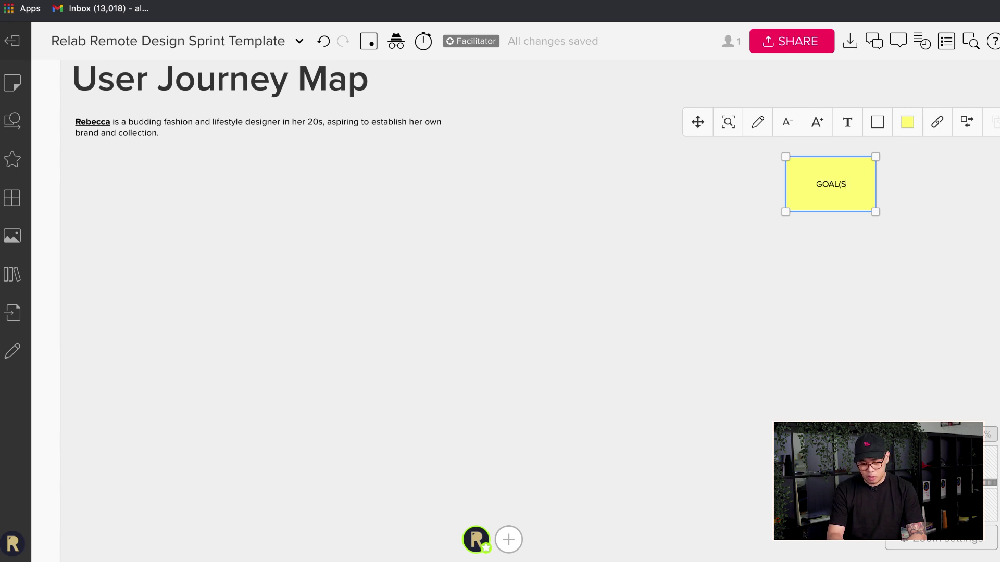
type(")")
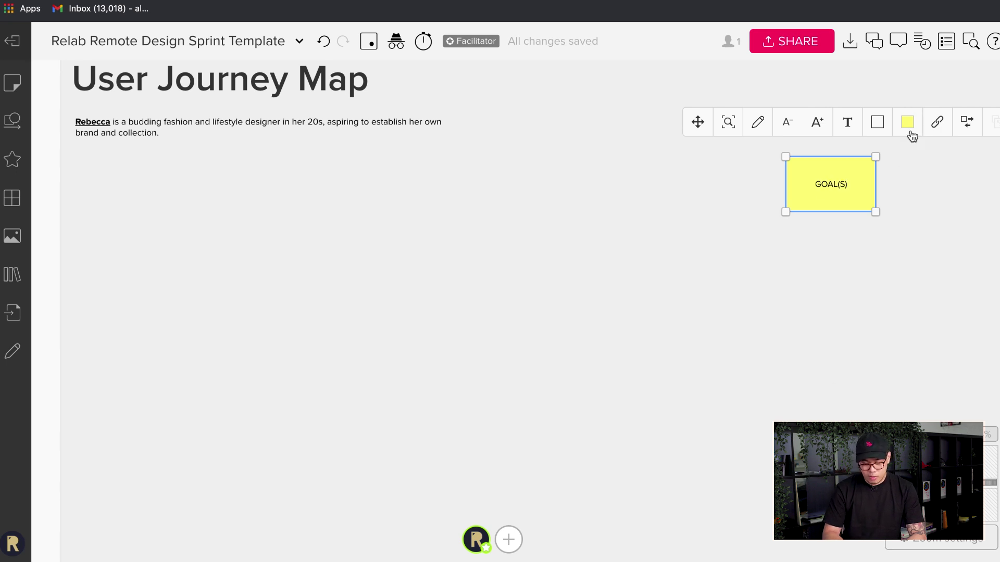
left_click(838, 251)
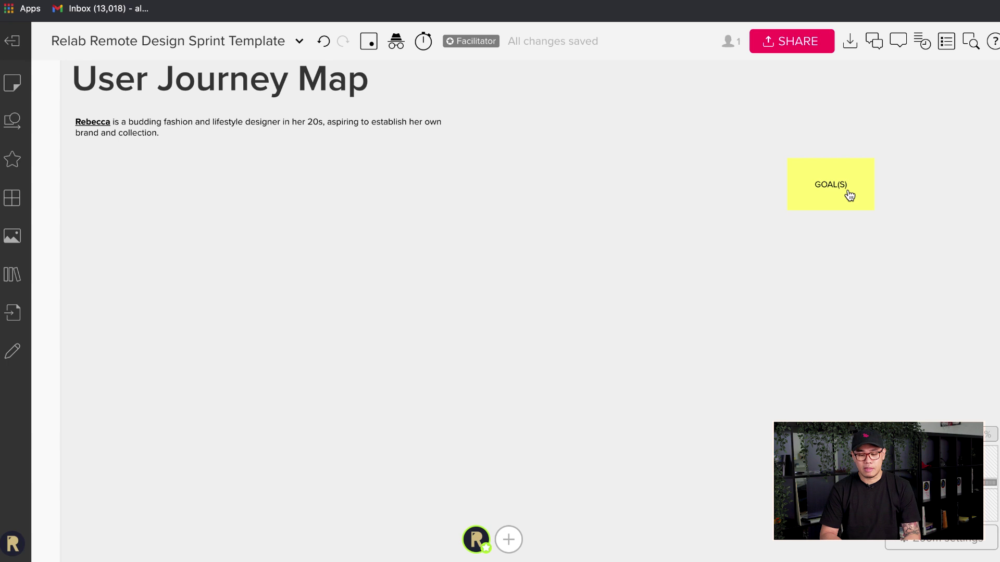
left_click(849, 195)
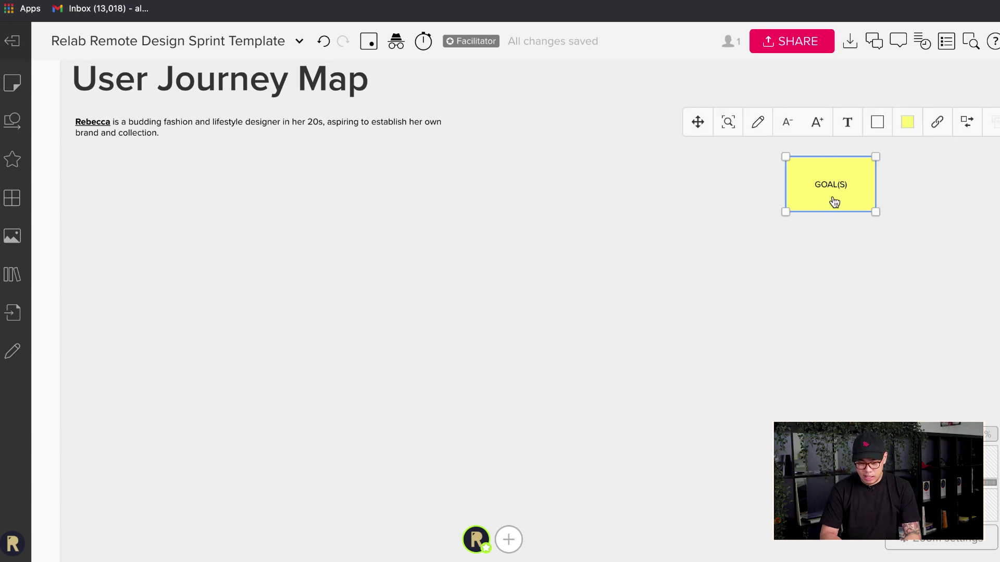
left_click(688, 290)
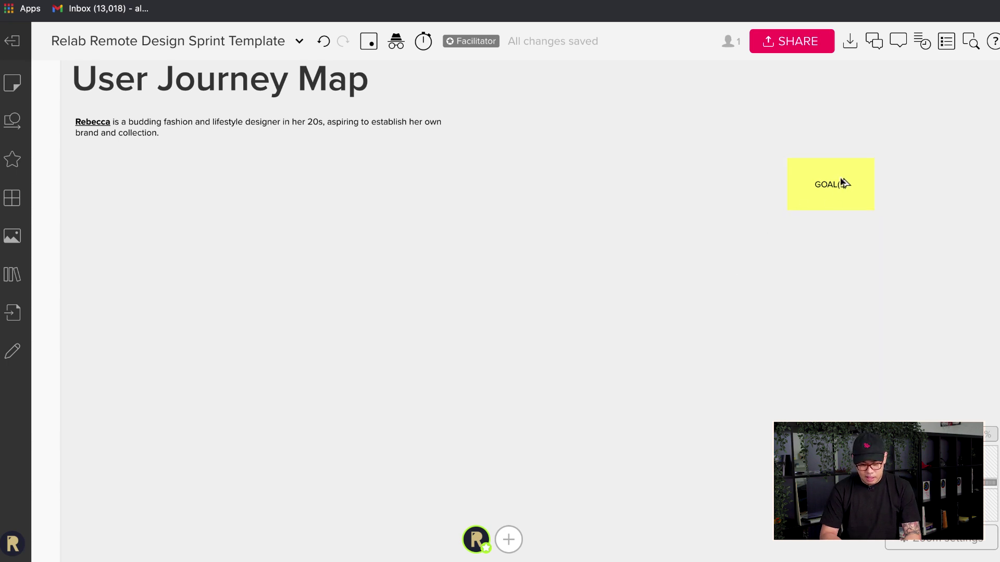
Add a blank yellow sticky note directly below the GOAL(S) note.
scroll(783, 222, "right", 7)
scroll(783, 222, "down", 2)
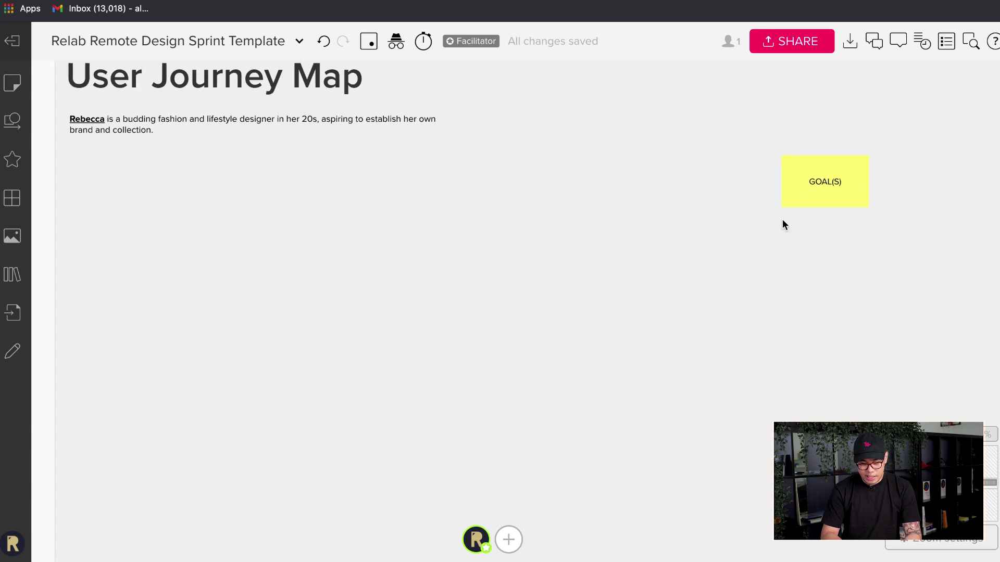
scroll(782, 225, "down", 1)
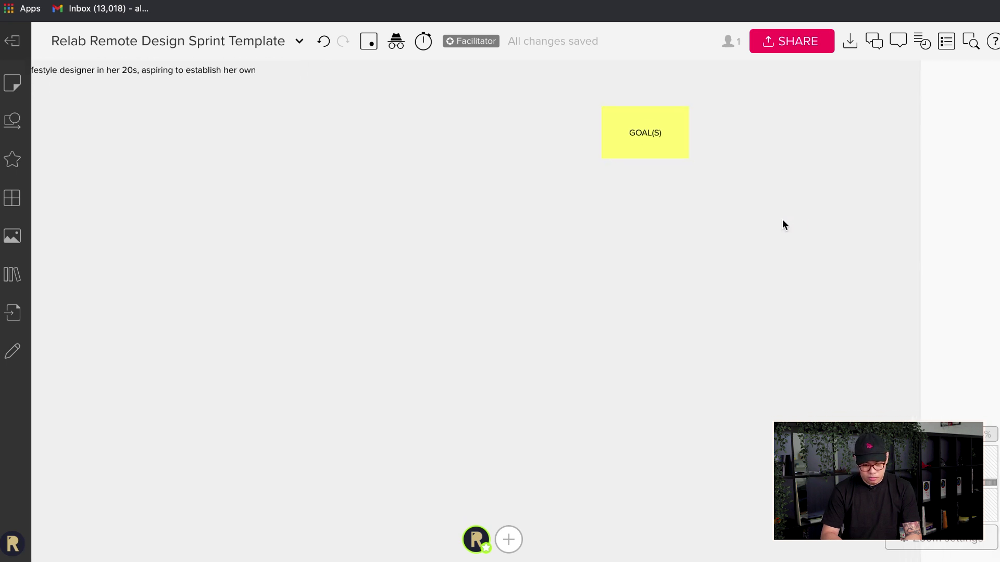
double_click(603, 235)
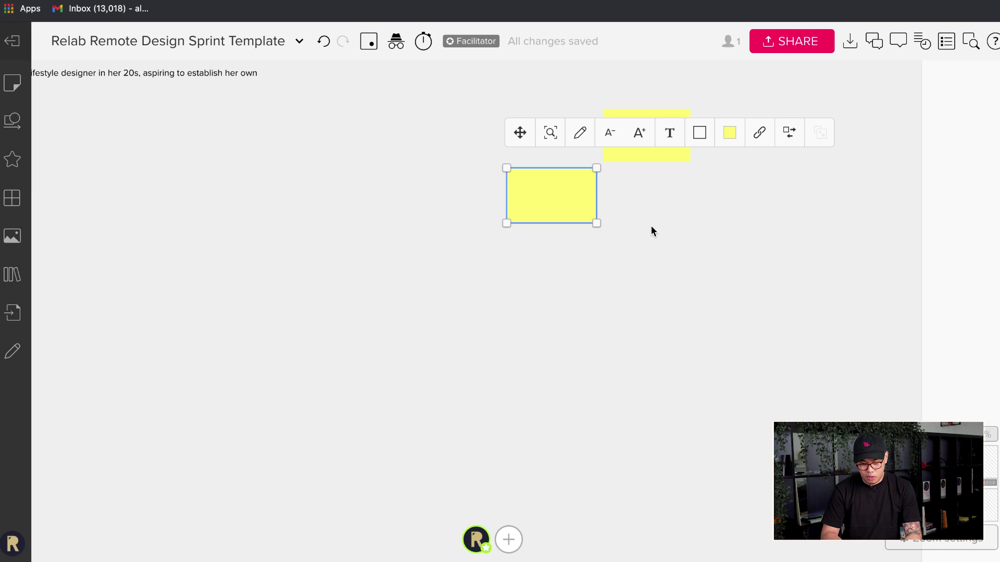
left_click(658, 200)
left_click_drag(576, 195, 672, 209)
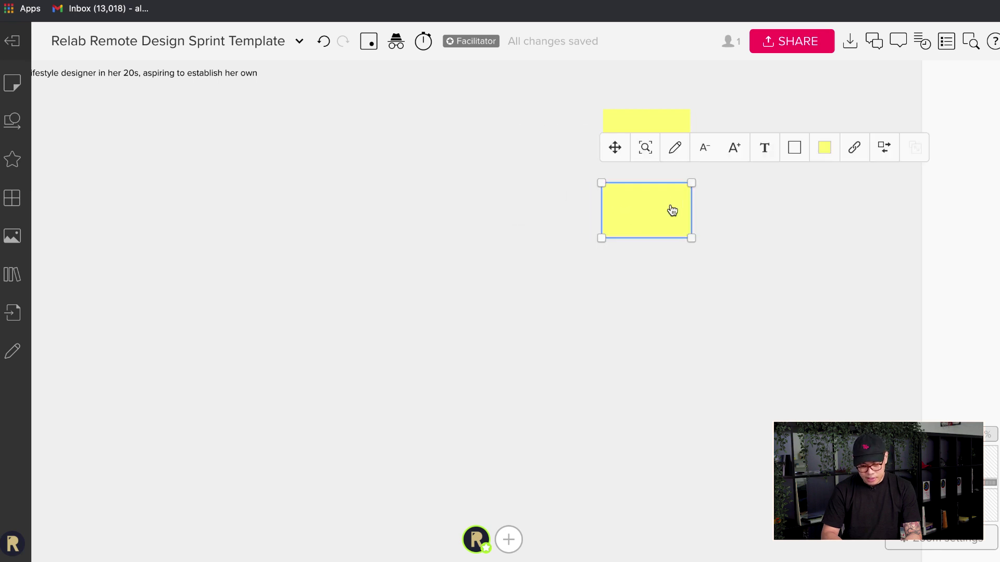
Change the GOAL(S) note's colour to blue.
scroll(672, 210, "up", 3)
scroll(672, 210, "up", 2)
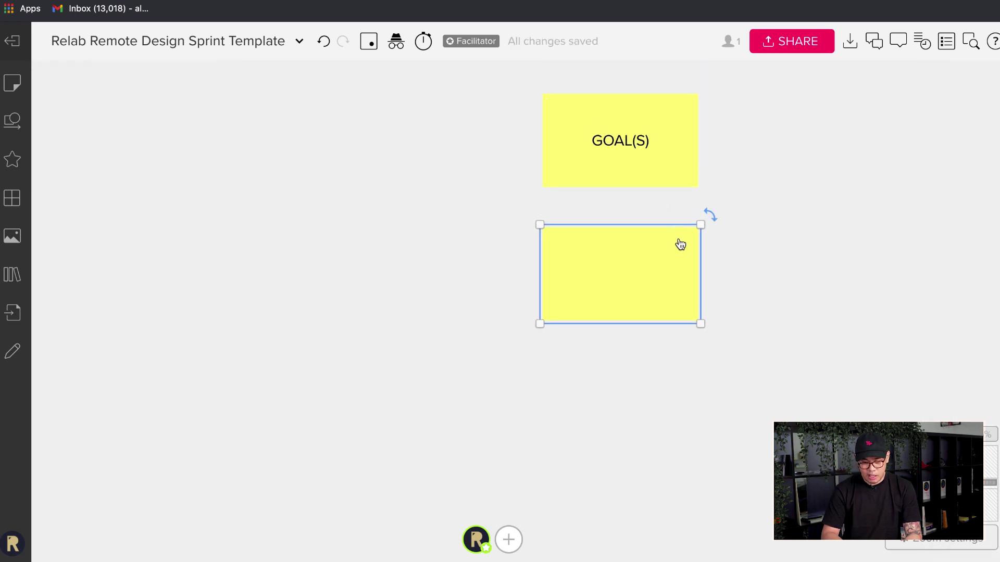
left_click(676, 180)
left_click(772, 225)
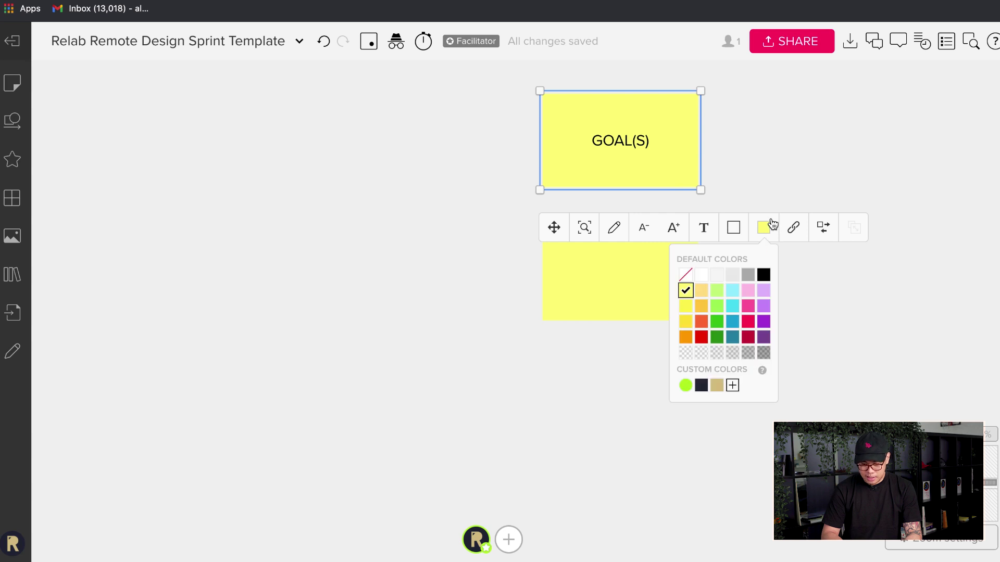
left_click(733, 324)
left_click(678, 294)
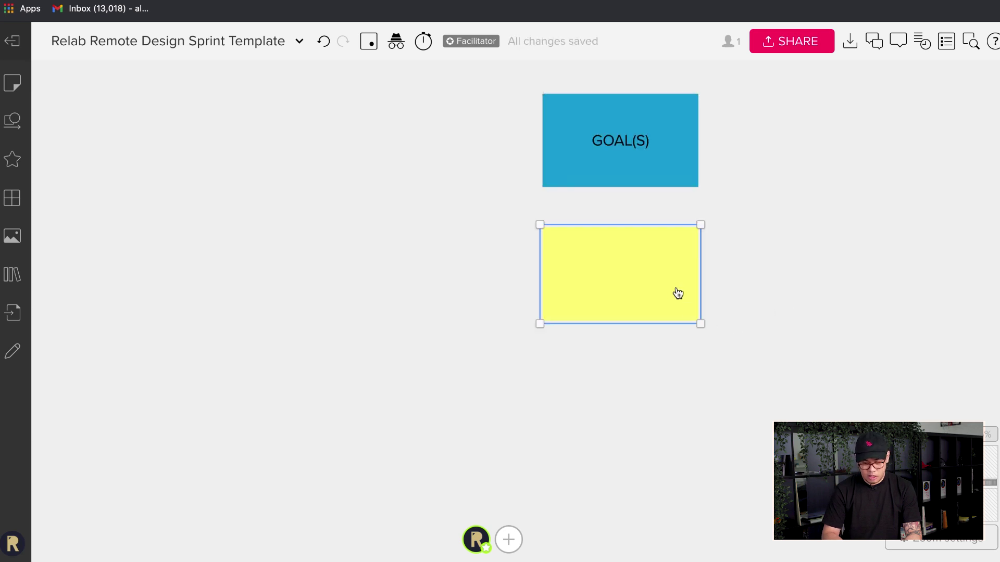
double_click(649, 290)
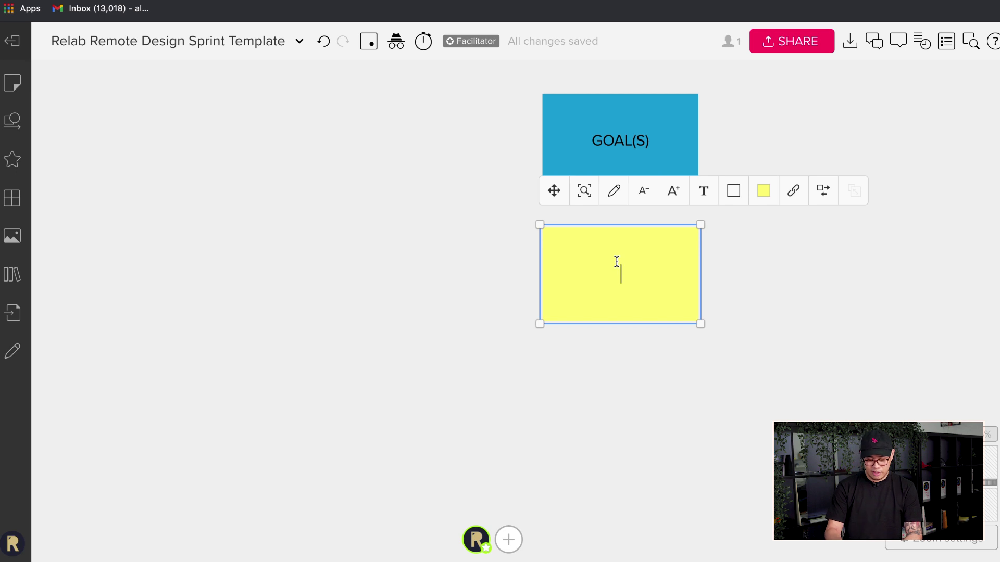
Pan through the Expert Interviews, Goal, Questions and HMW frames to the inspiration screenshots.
left_click(703, 421)
scroll(552, 312, "down", 3)
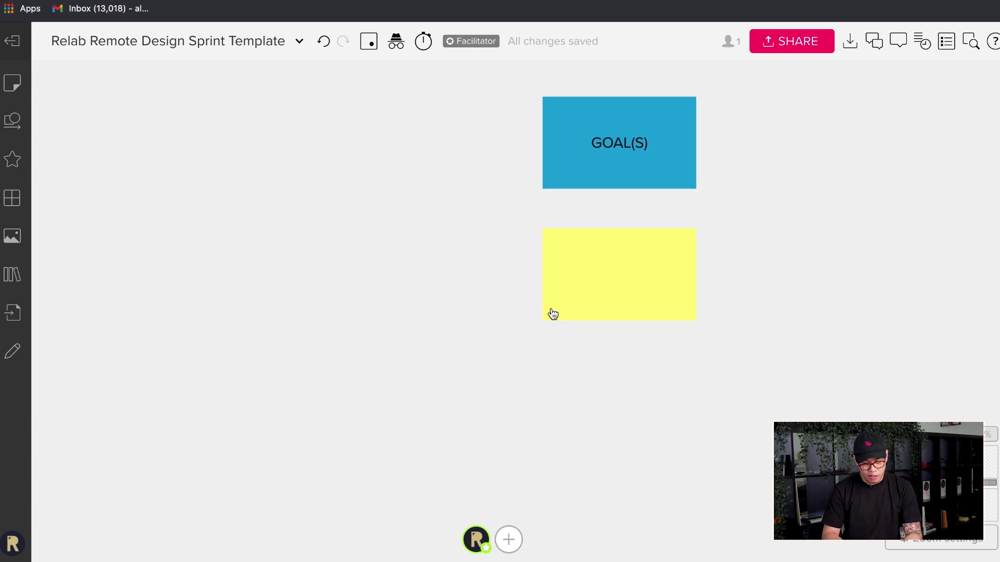
scroll(552, 312, "down", 3)
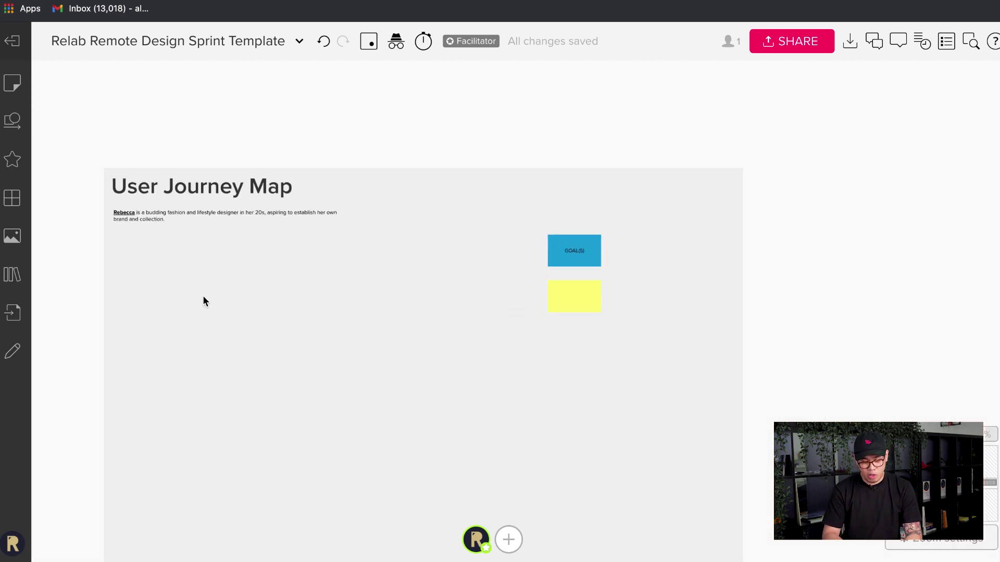
scroll(203, 301, "left", 20)
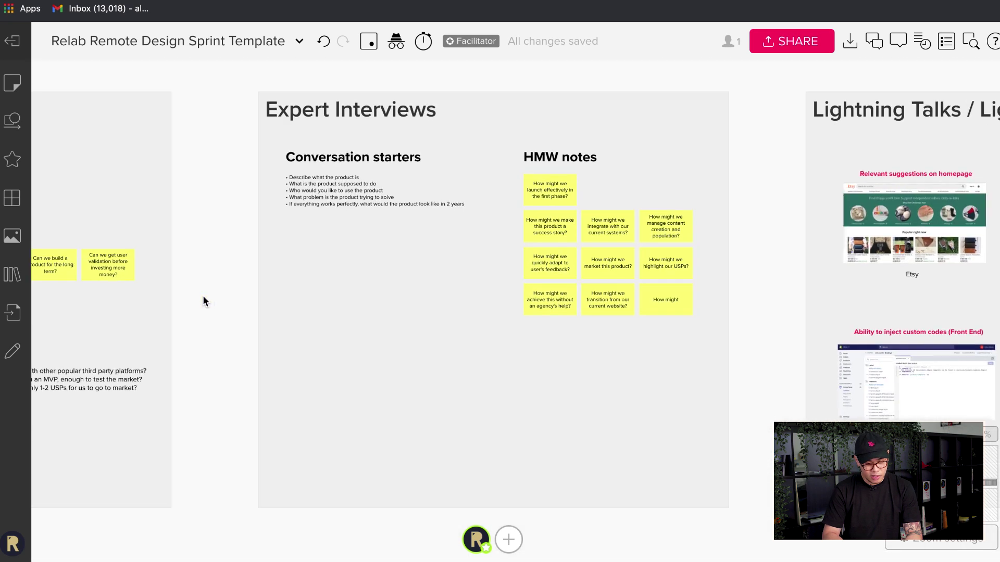
scroll(203, 301, "left", 15)
scroll(146, 218, "up", 2)
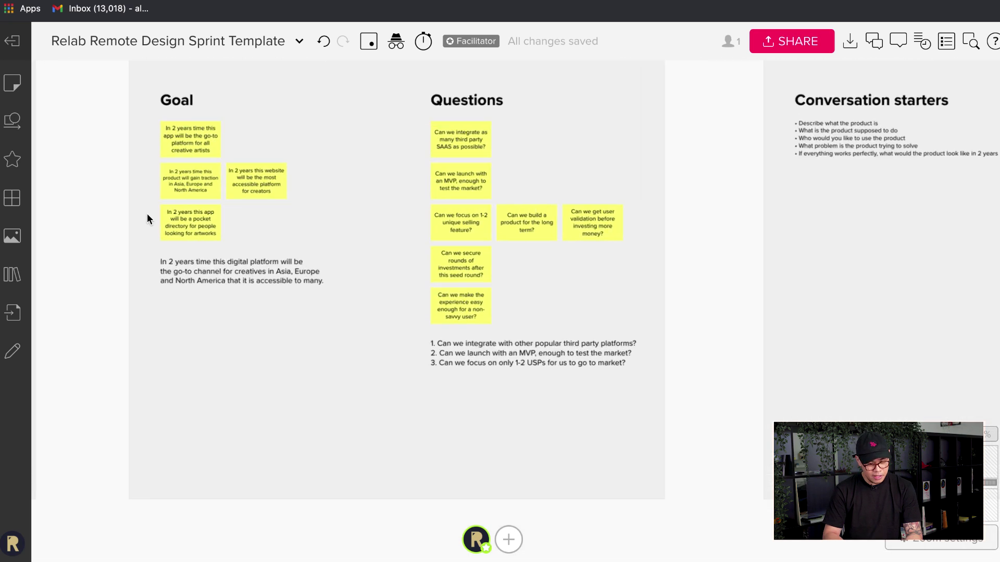
scroll(148, 215, "up", 2)
scroll(147, 218, "up", 5)
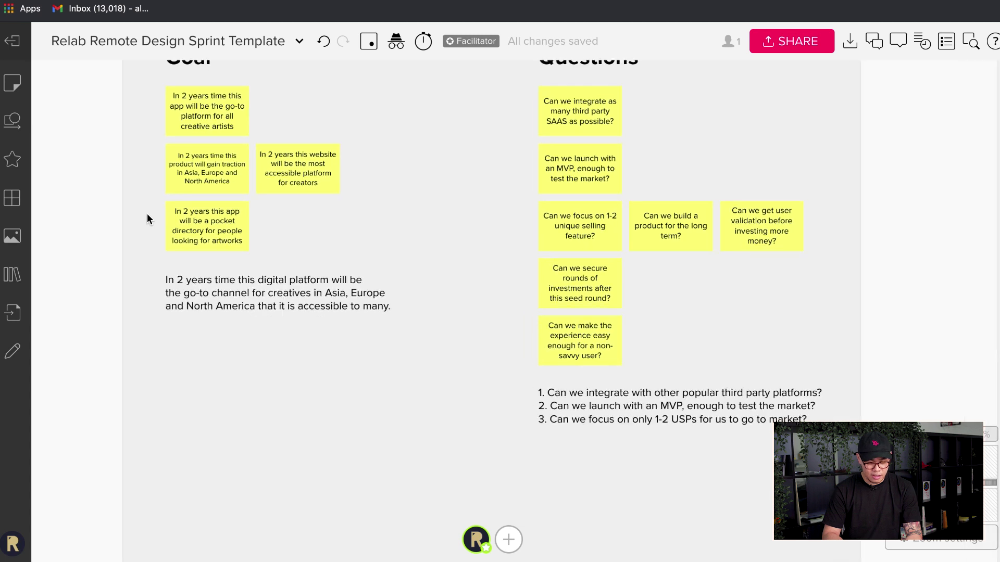
scroll(192, 312, "left", 5)
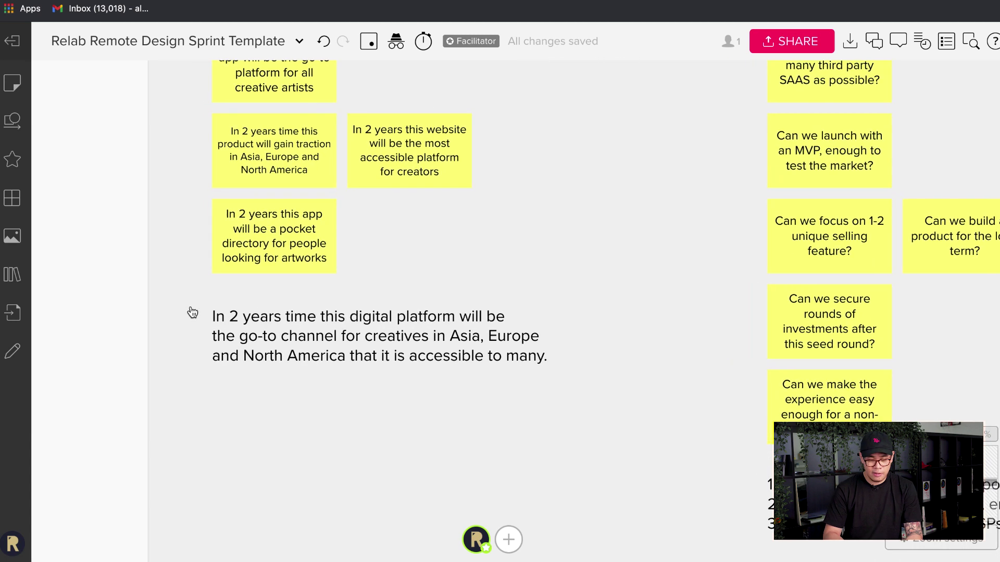
scroll(353, 384, "up", 3)
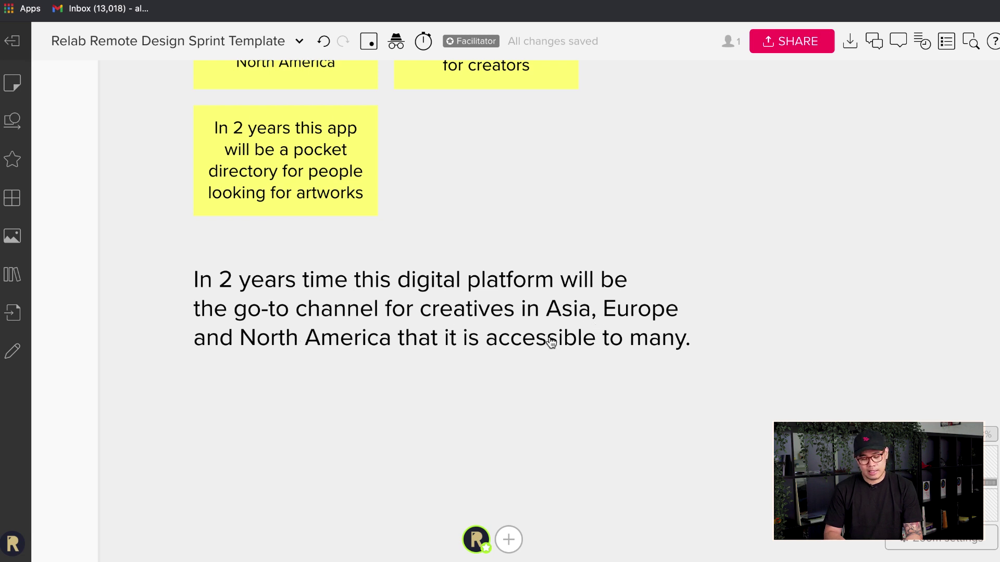
scroll(551, 342, "down", 5)
scroll(550, 342, "right", 10)
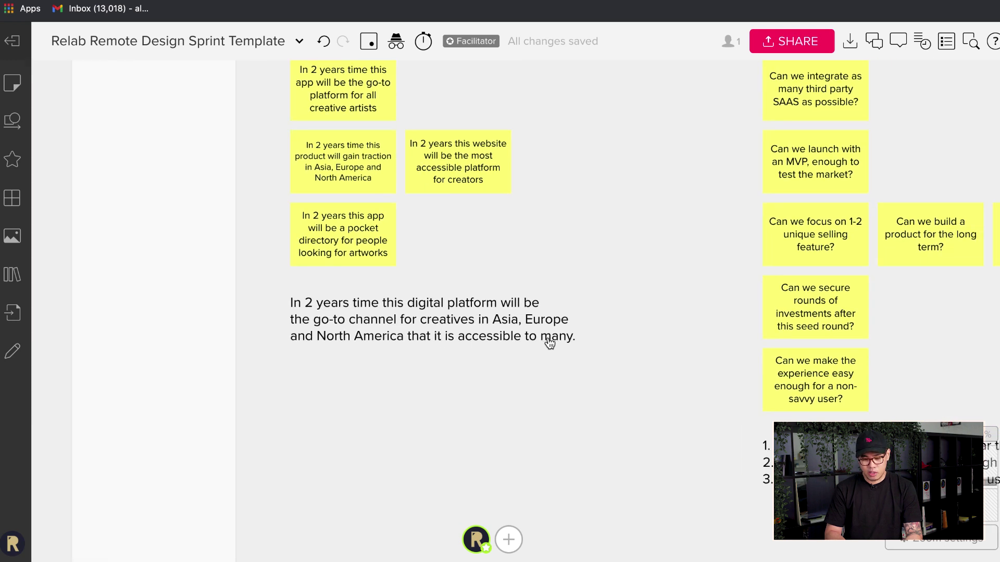
scroll(352, 368, "down", 1)
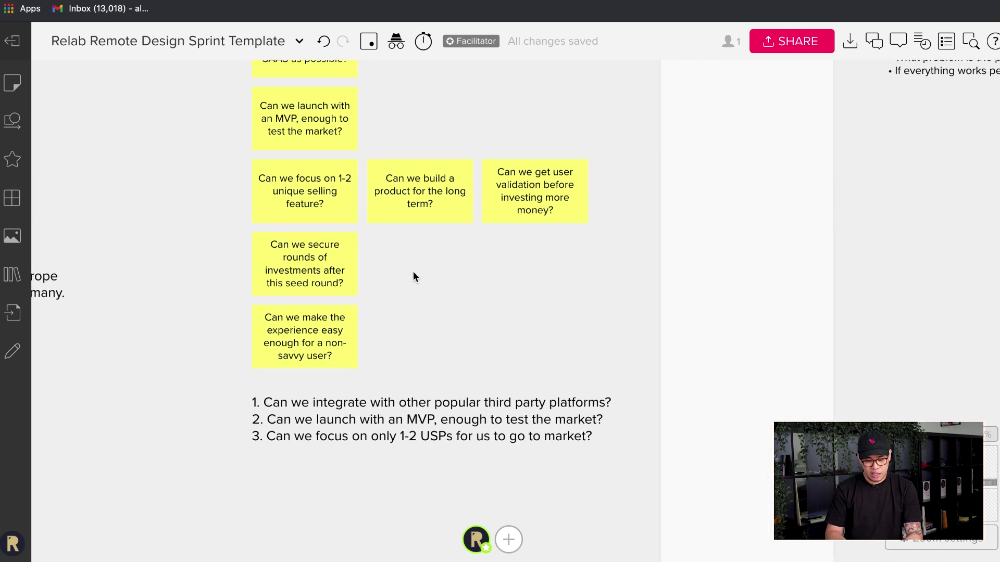
scroll(339, 353, "down", 3)
scroll(302, 355, "right", 20)
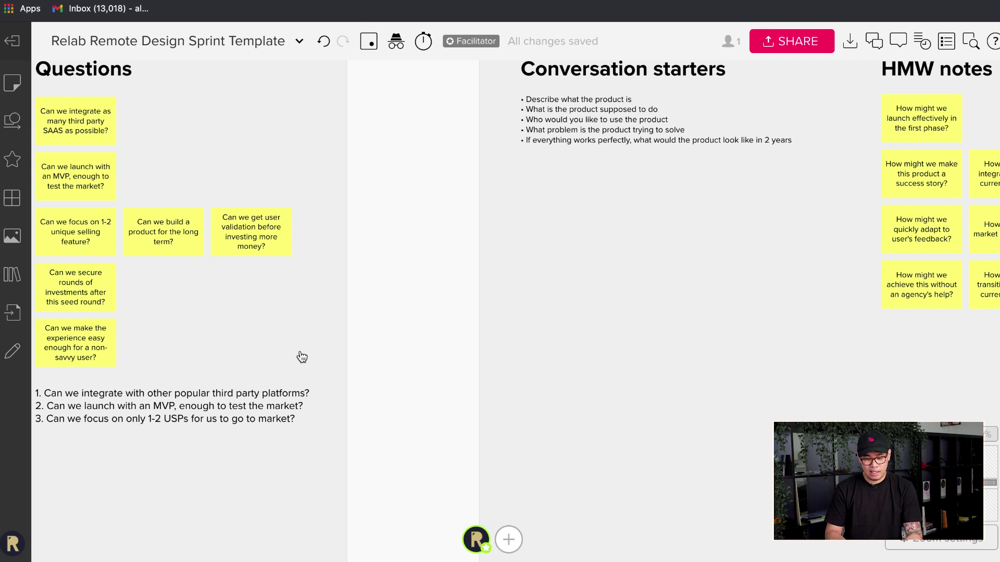
scroll(302, 356, "up", 3)
scroll(301, 357, "right", 20)
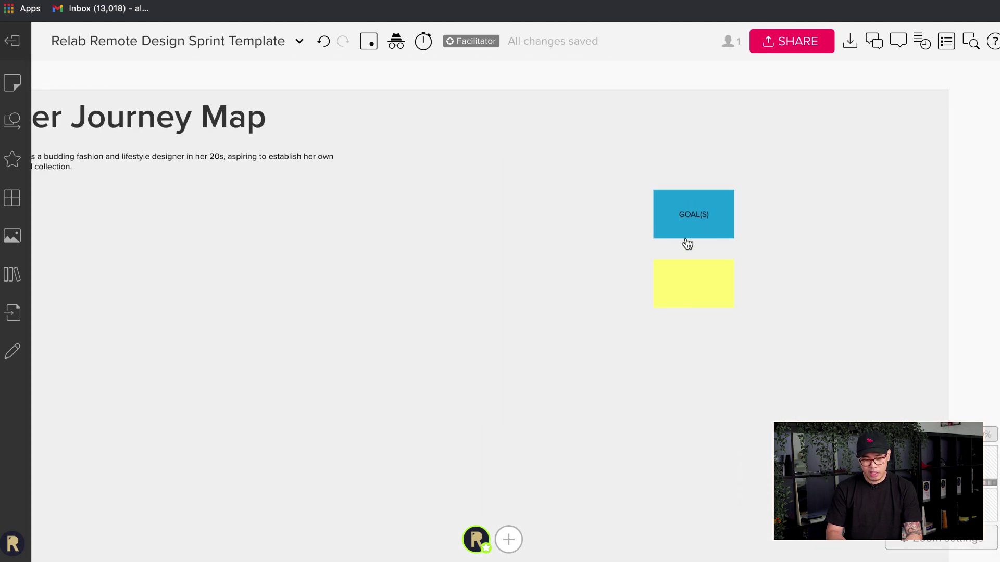
Write "Easily sell products online" in the yellow note under GOAL(S).
scroll(687, 242, "right", 2)
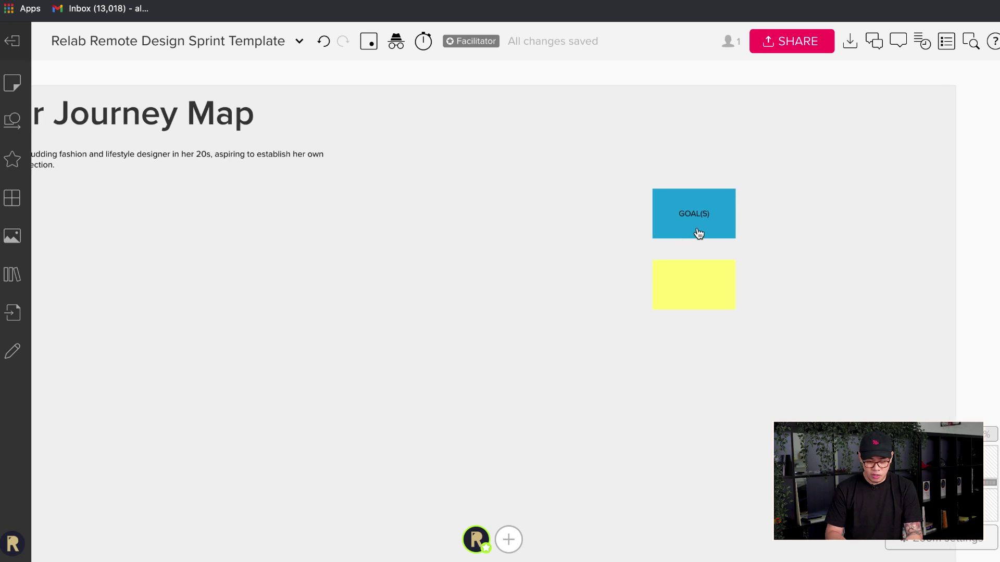
scroll(690, 239, "up", 2)
scroll(698, 234, "up", 2)
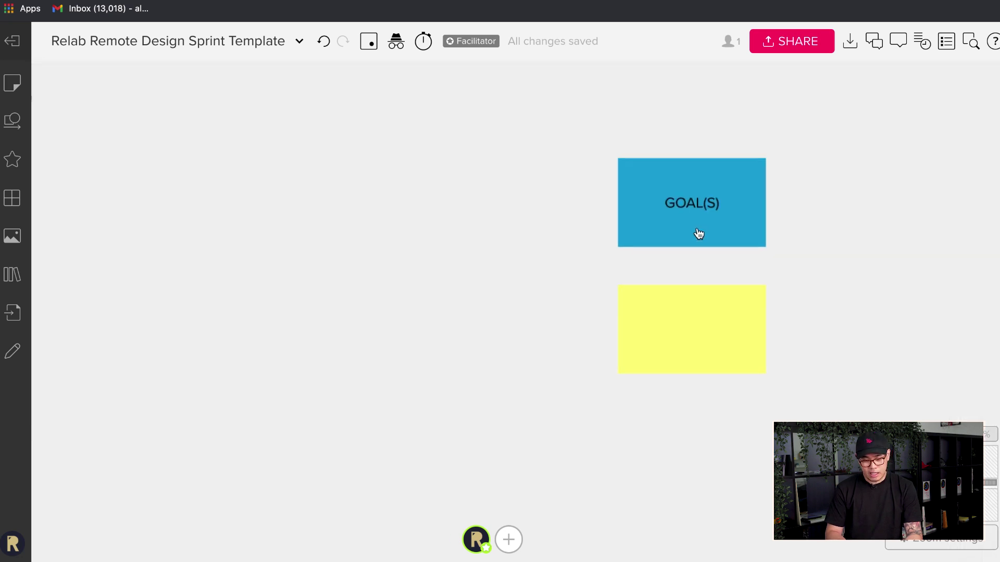
left_click(678, 356)
left_click(678, 355)
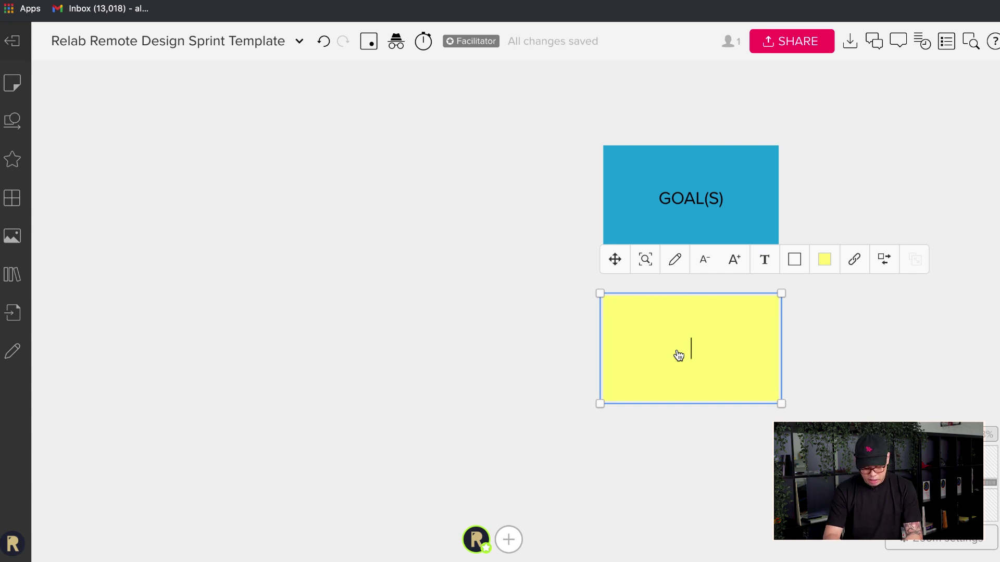
type("Eas")
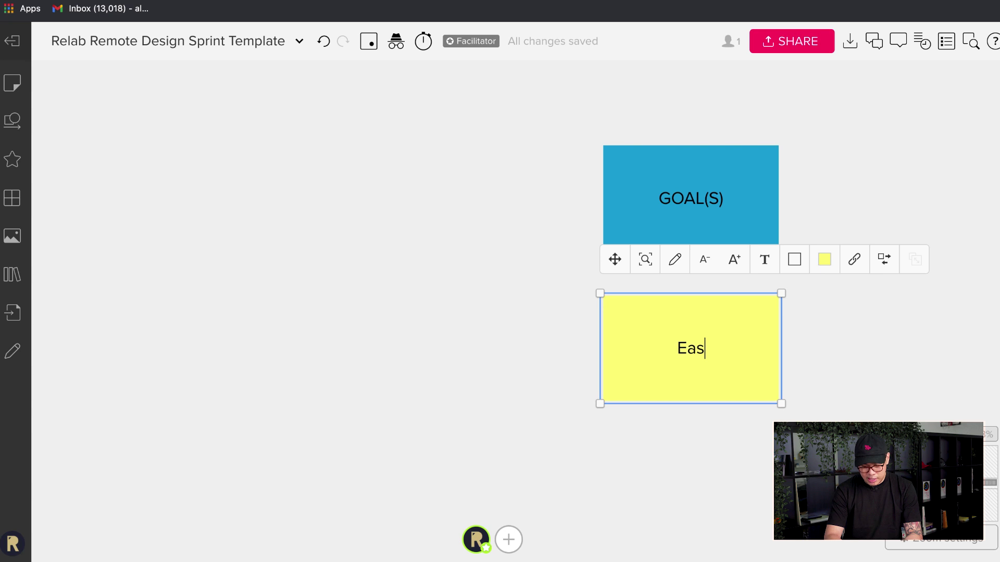
type("ily sell ")
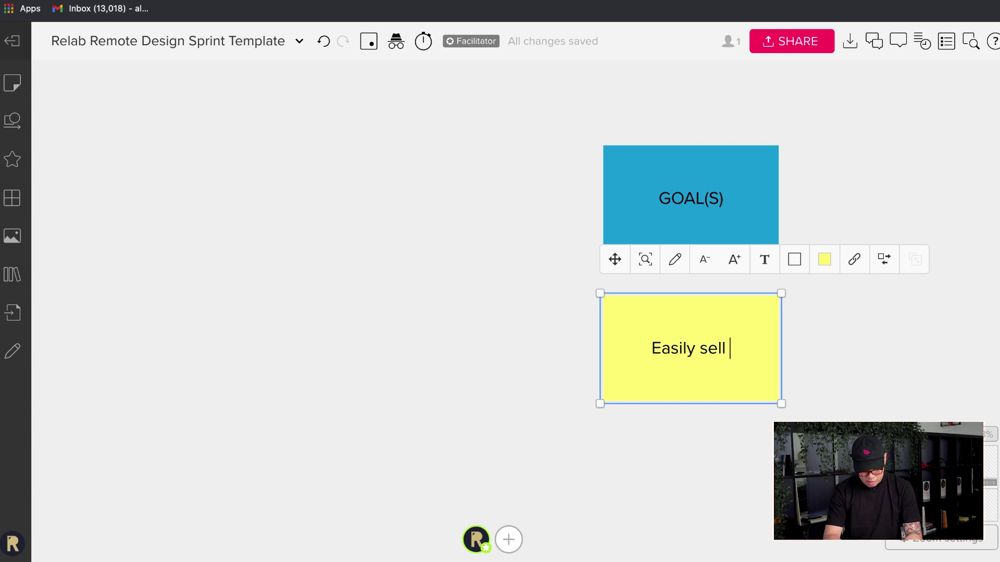
type("products onl")
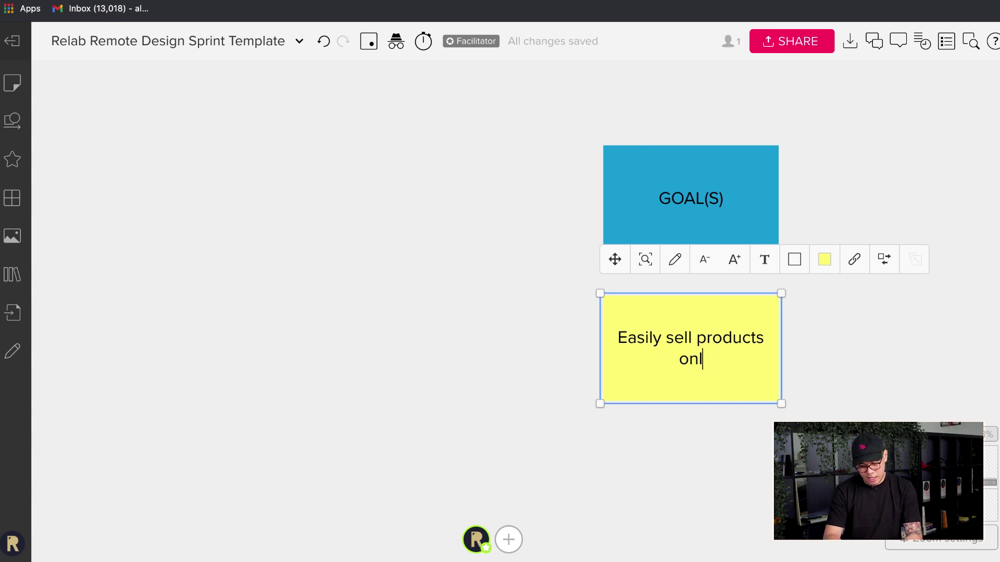
type("y")
key("BackSpace")
type("ine")
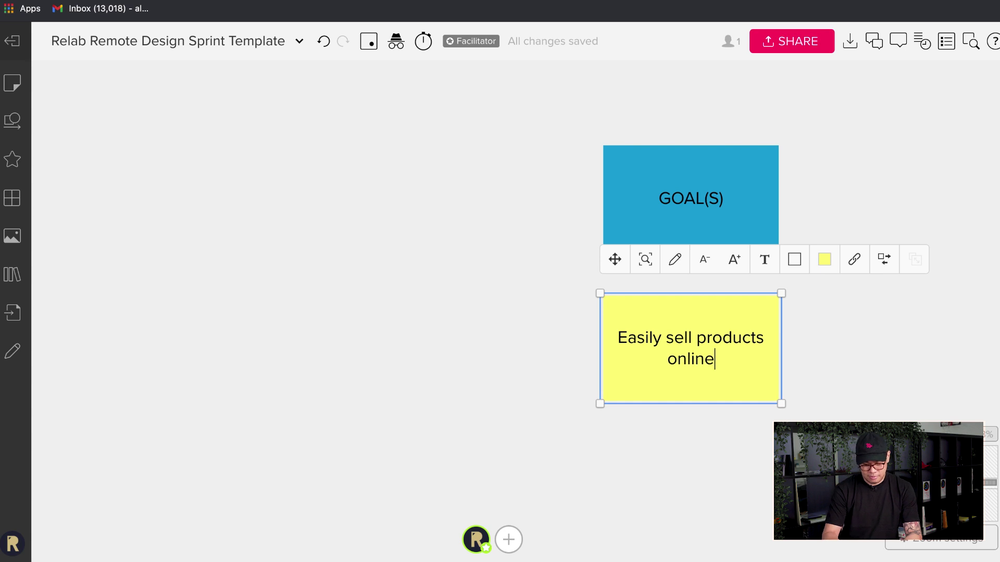
left_click(728, 453)
Duplicate that note below it and change its text to "Easily create promotions".
scroll(727, 452, "down", 3)
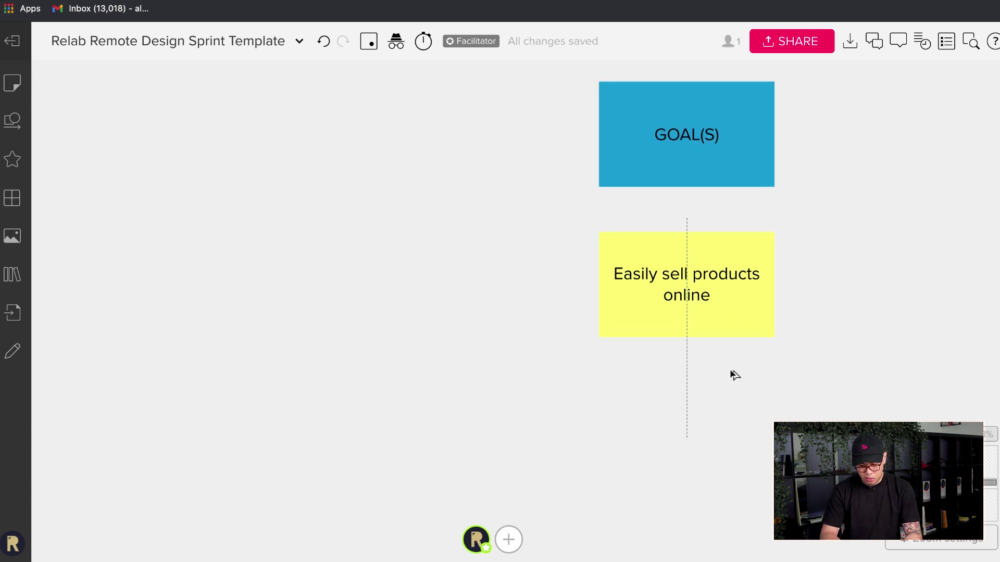
left_click_drag(734, 374, 729, 412)
double_click(714, 432)
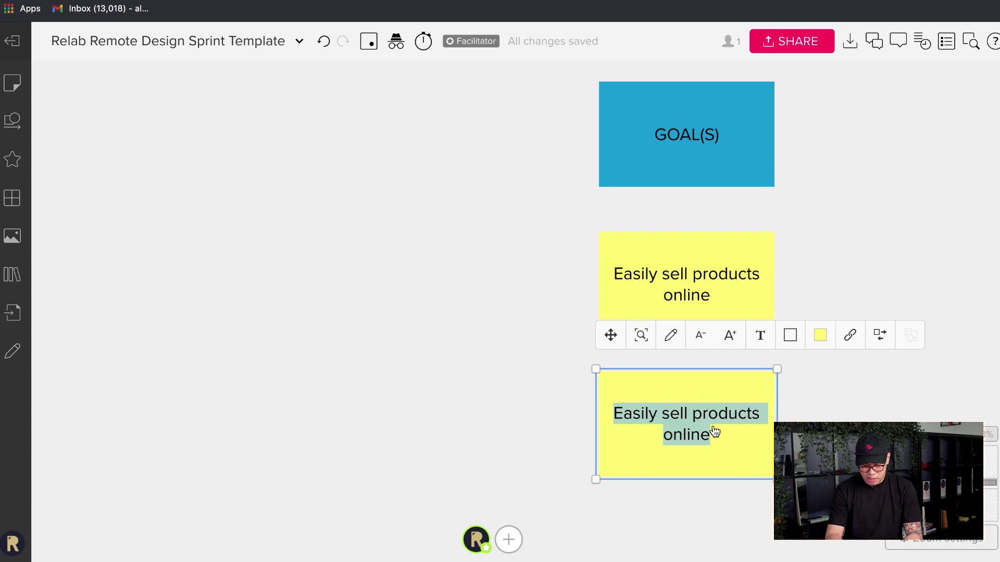
type("Eas")
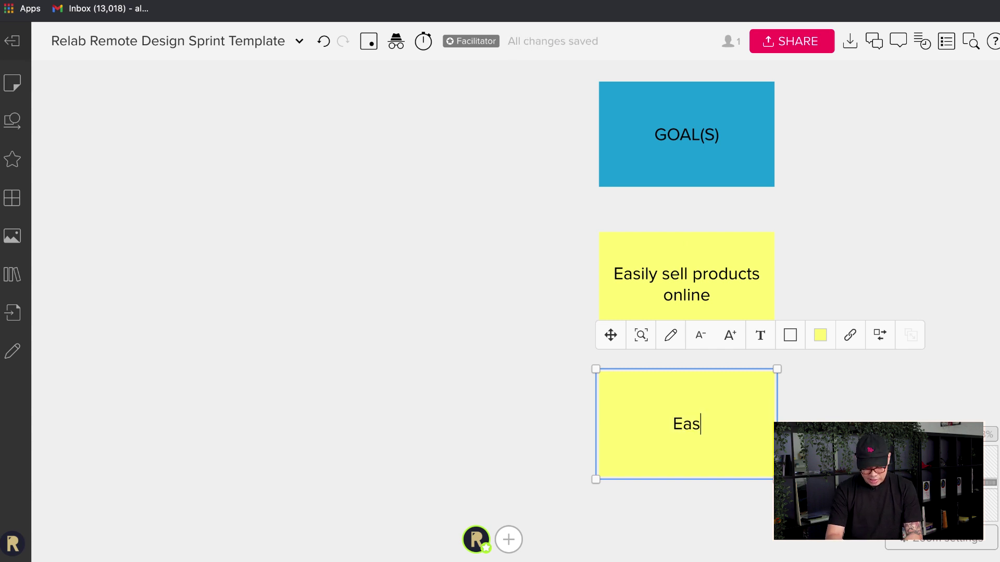
type("ily c")
key("BackSpace")
key("BackSpace")
key("BackSpace")
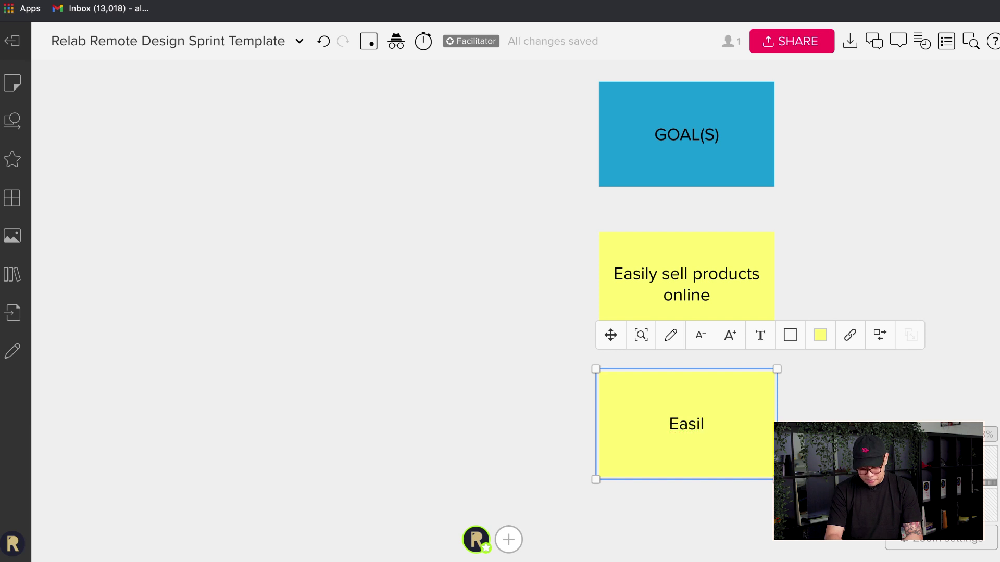
type("y create")
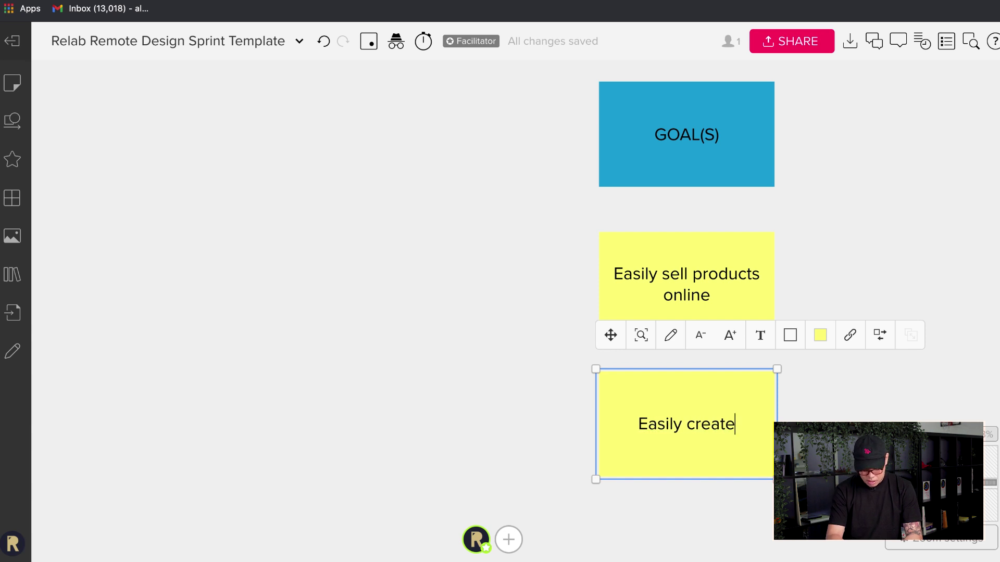
type(" propm")
key("BackSpace")
key("BackSpace")
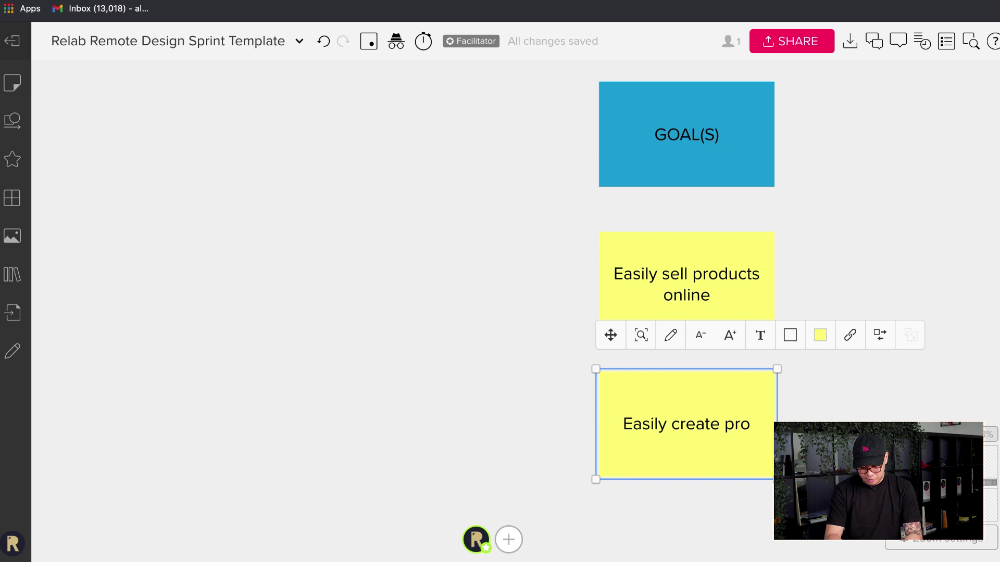
type("motions")
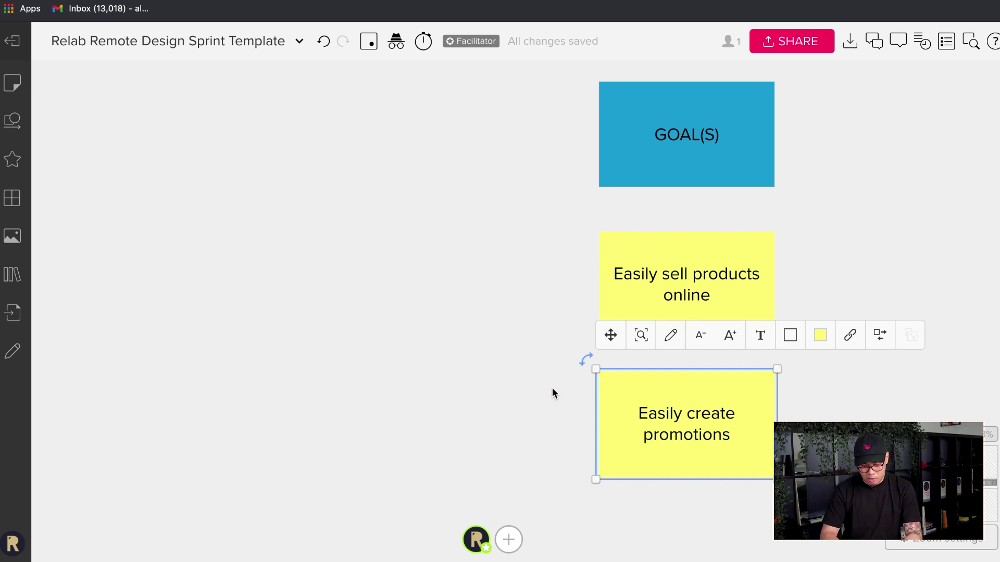
left_click(546, 395)
scroll(547, 395, "down", 5)
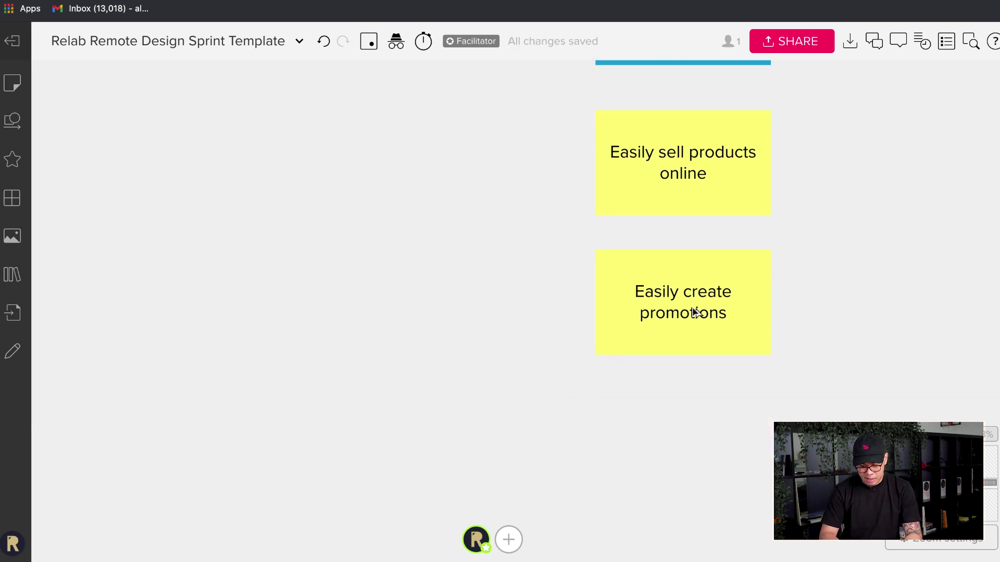
Duplicate the promotions sticky below it as "Integrate seamlessly with delivery services".
left_click_drag(696, 313, 694, 446)
double_click(694, 446)
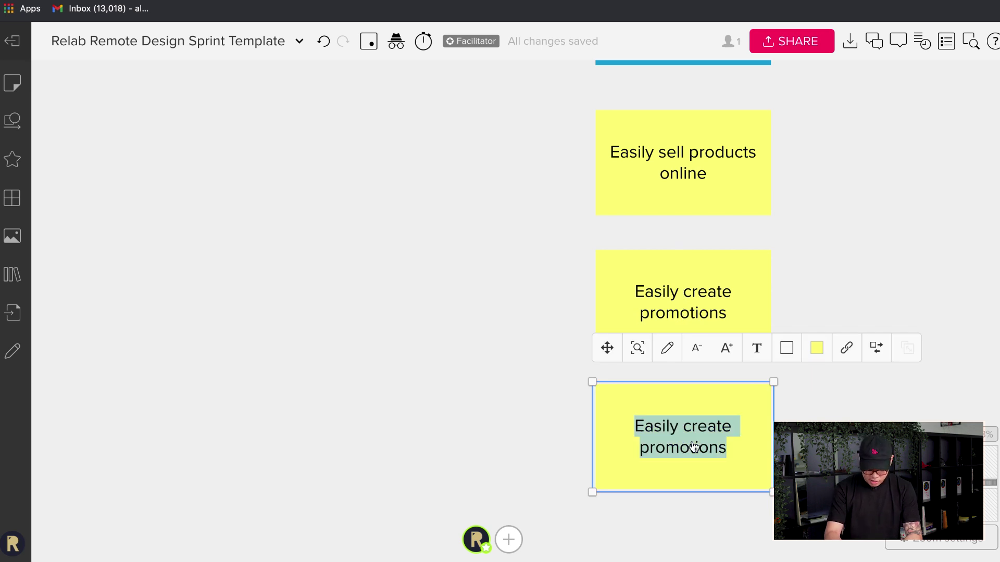
type("Inte")
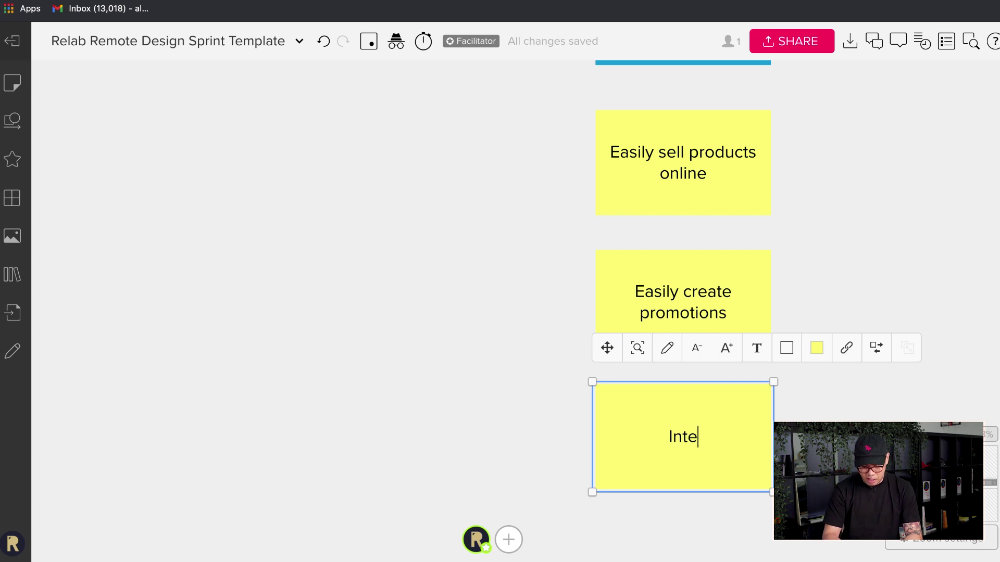
type("gra")
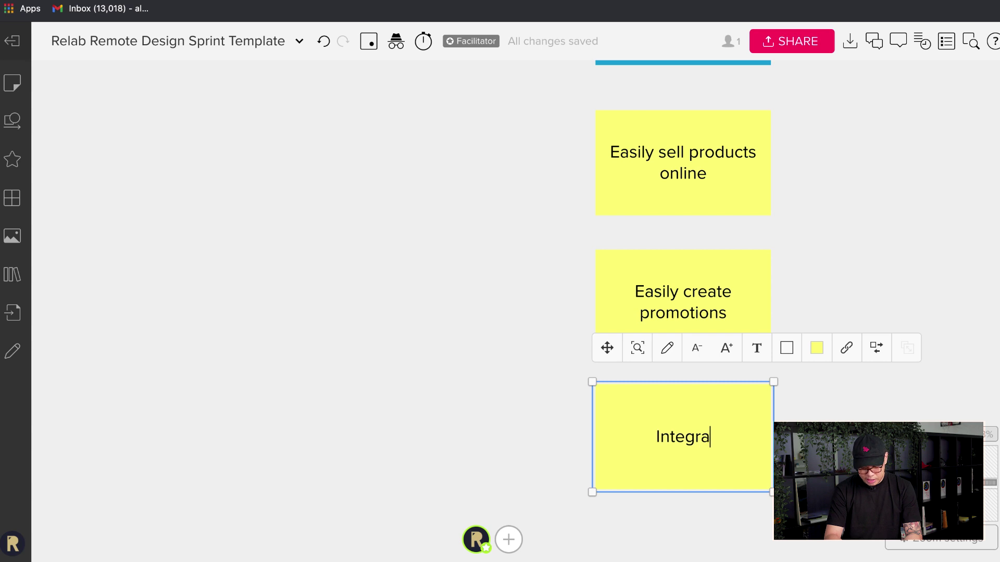
type("te seaml")
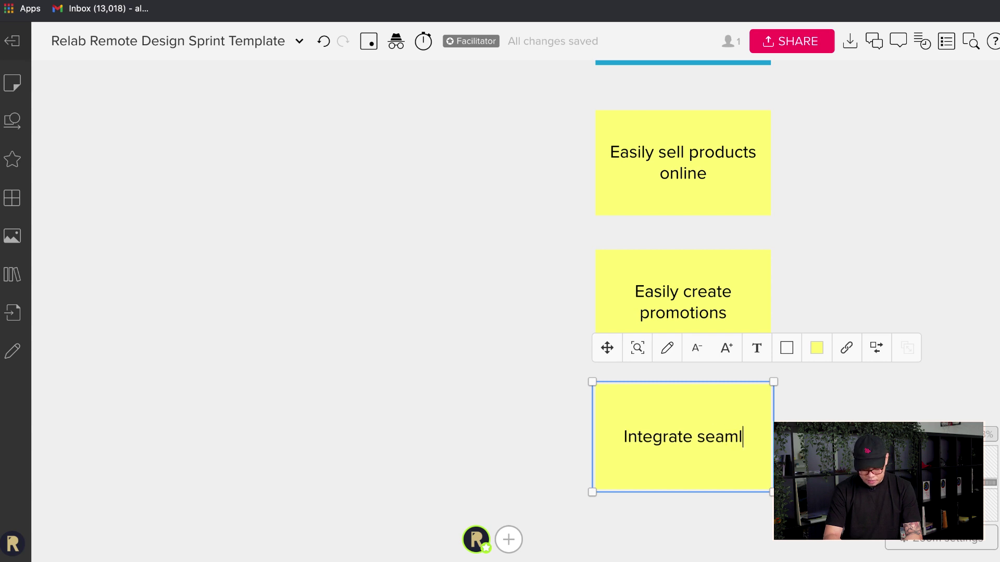
type("essly with a")
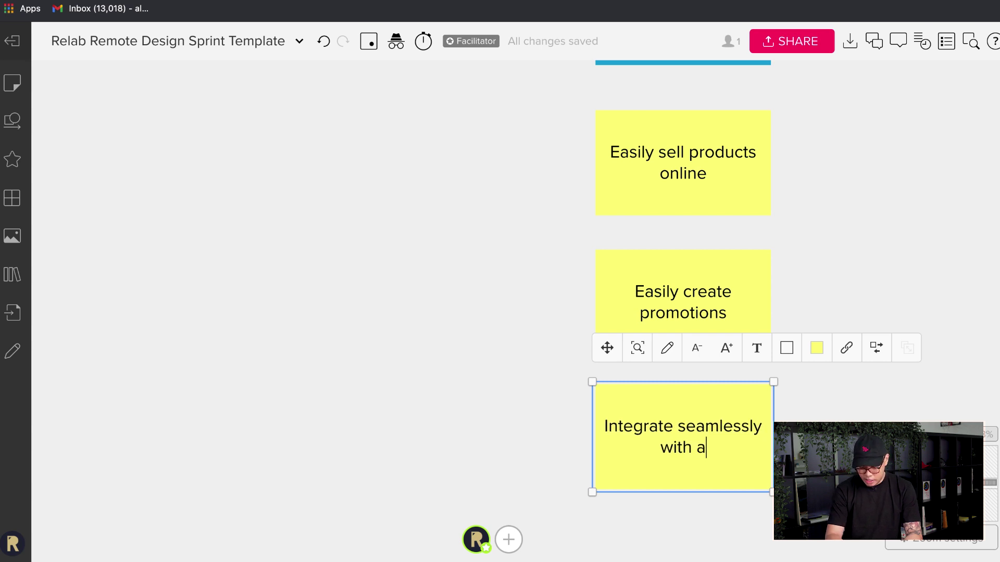
key("BackSpace")
type("deliver")
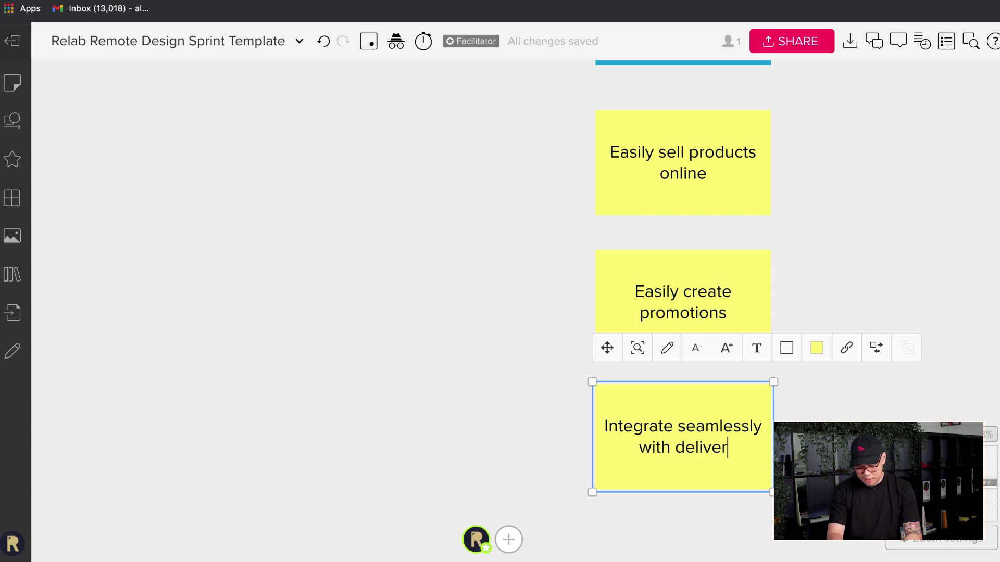
type("y services")
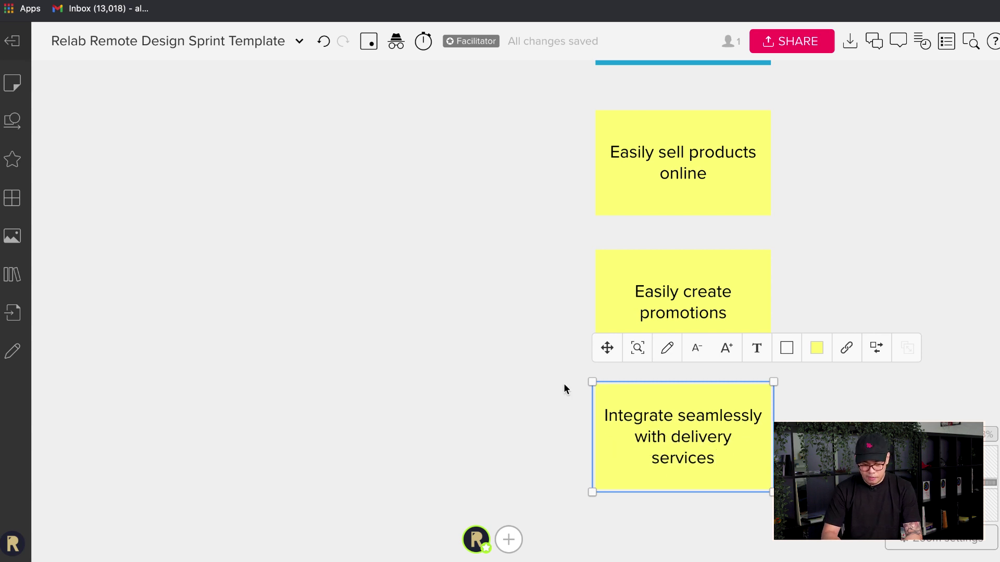
left_click(564, 386)
scroll(563, 386, "down", 3)
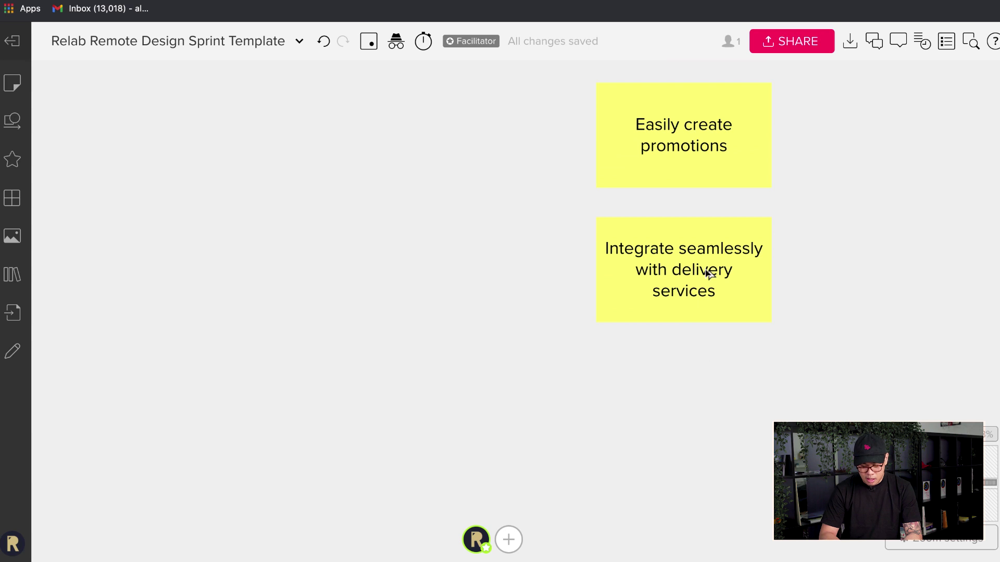
Add an aligned "Track detailed order and sales history" sticky at the bottom of the column.
left_click_drag(709, 272, 710, 399)
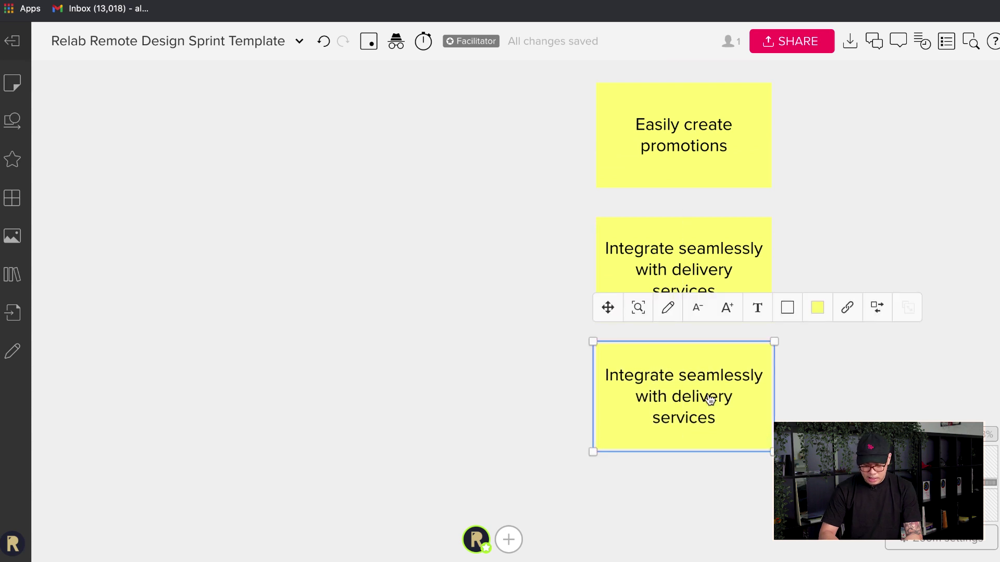
double_click(710, 399)
type("T")
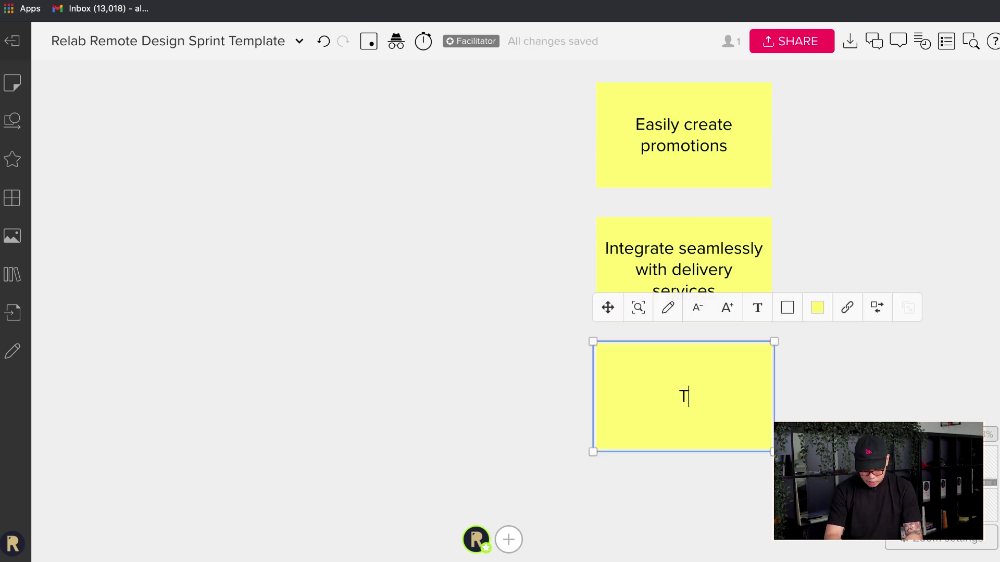
type("rack detai")
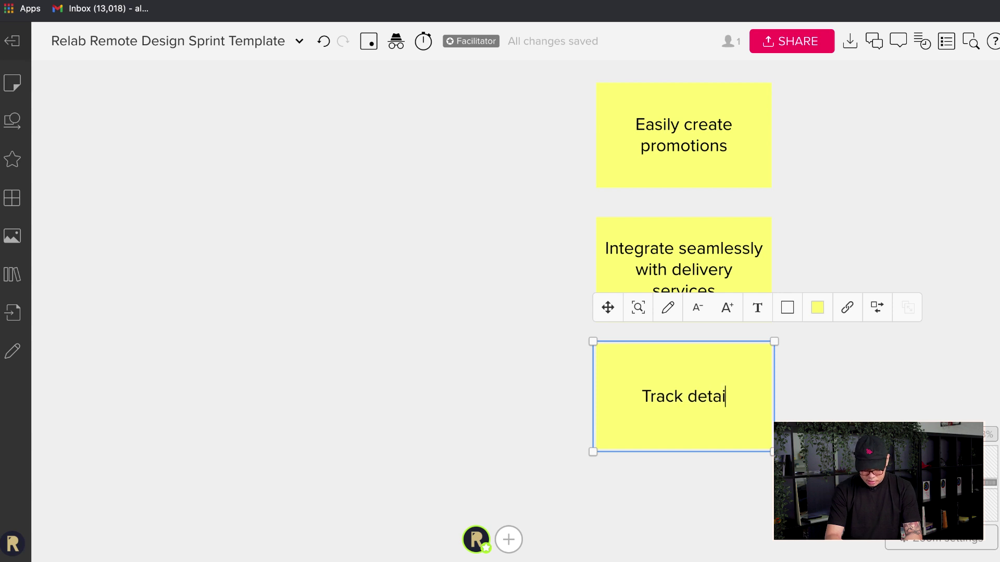
type("led order an")
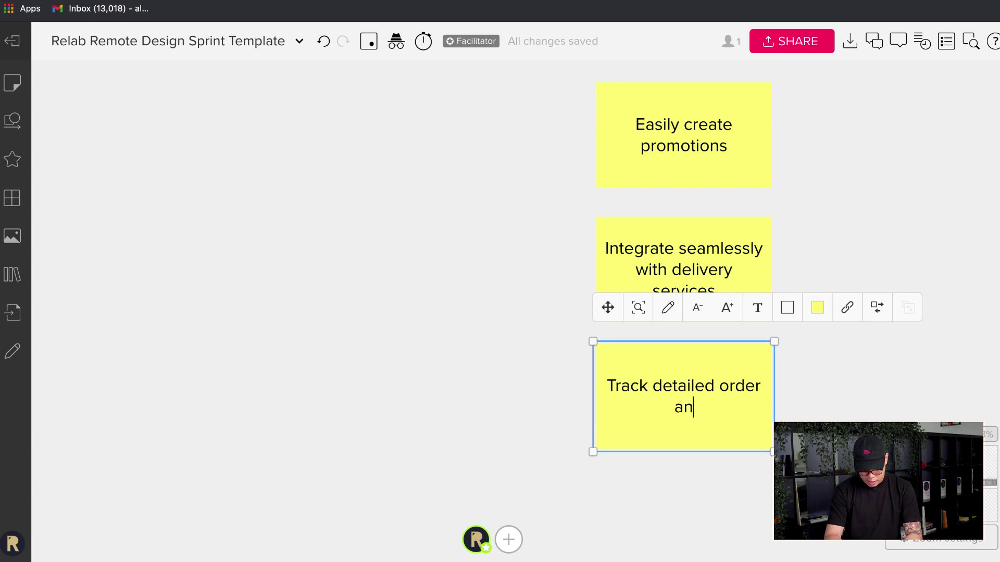
type("d sales ")
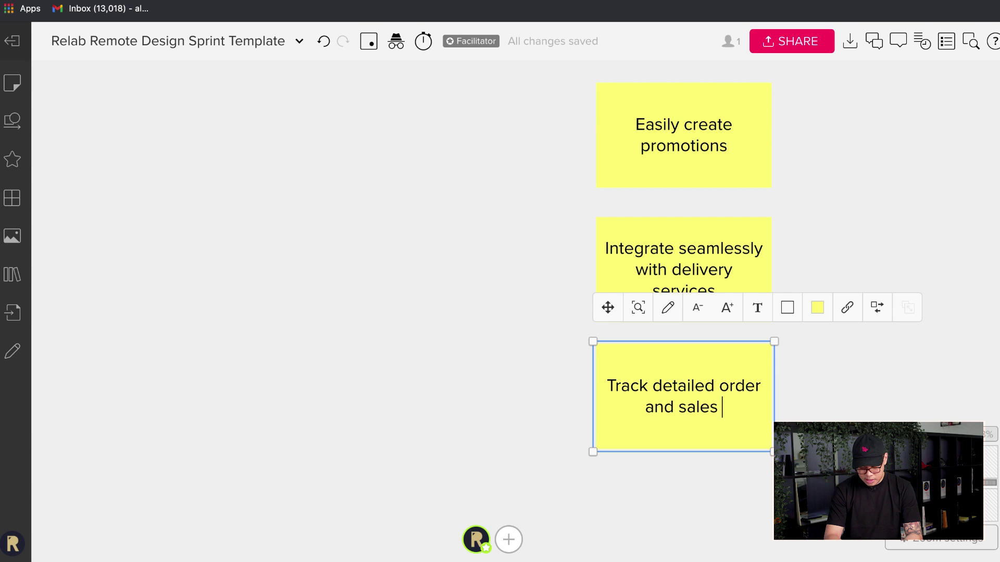
type("history")
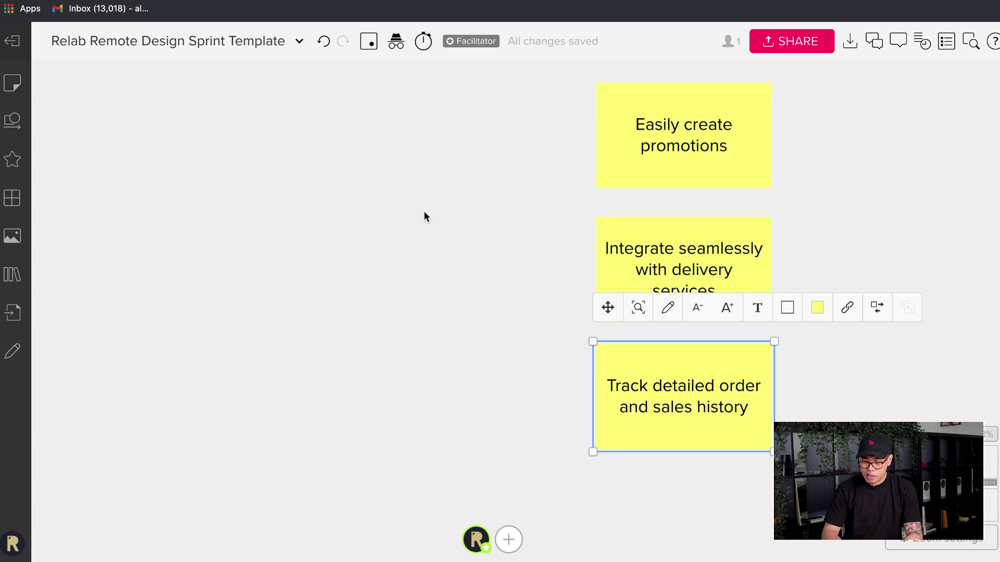
left_click(466, 265)
scroll(467, 265, "down", 5)
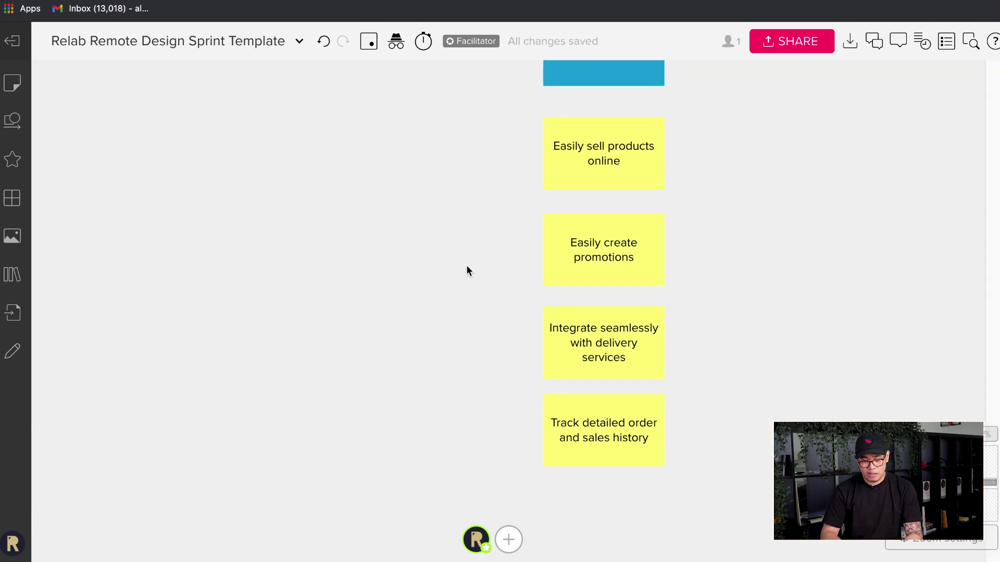
scroll(525, 354, "up", 1)
mouse_move(599, 450)
left_mouse_down()
mouse_move(595, 473)
mouse_move(598, 455)
left_mouse_up()
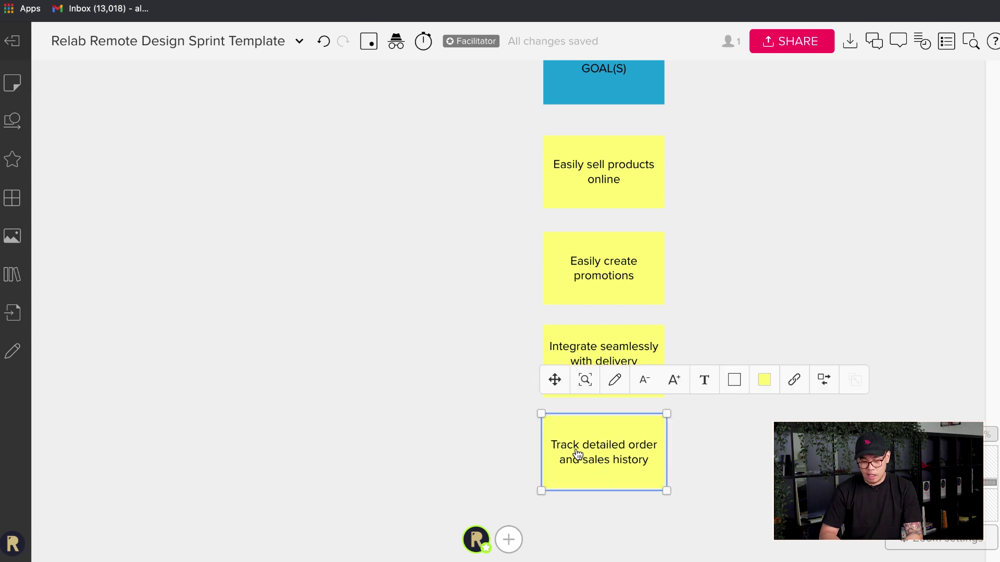
left_click(397, 402)
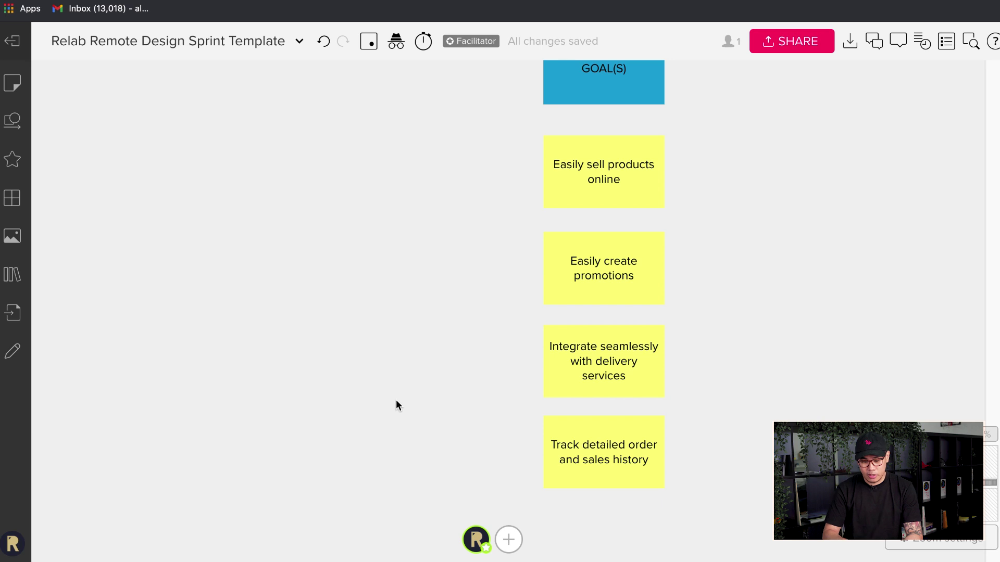
Copy the blue GOAL(S) header to the board's left and rename it DISCOVER.
scroll(397, 400, "down", 3)
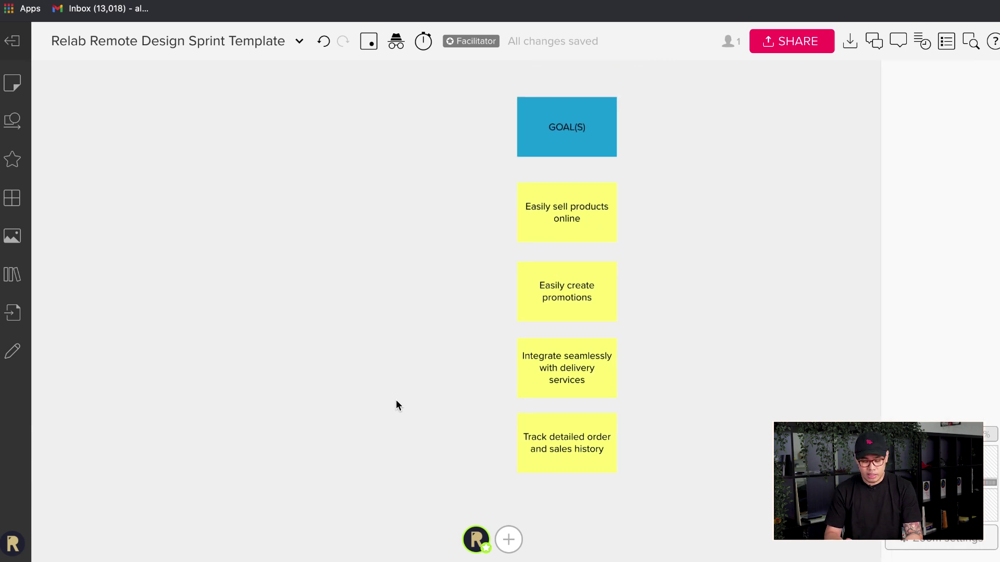
scroll(395, 400, "left", 3)
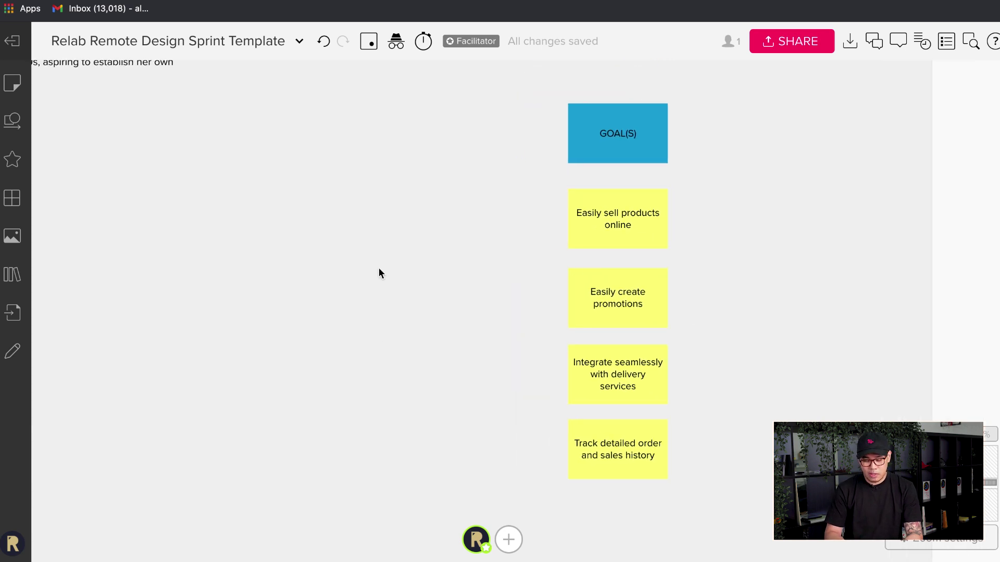
scroll(441, 296, "left", 5)
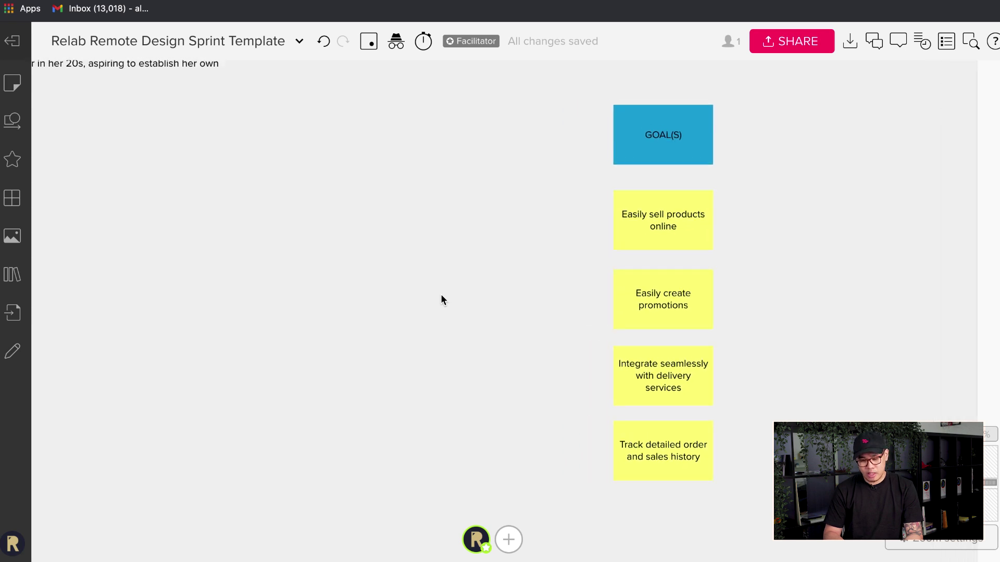
scroll(442, 295, "left", 4)
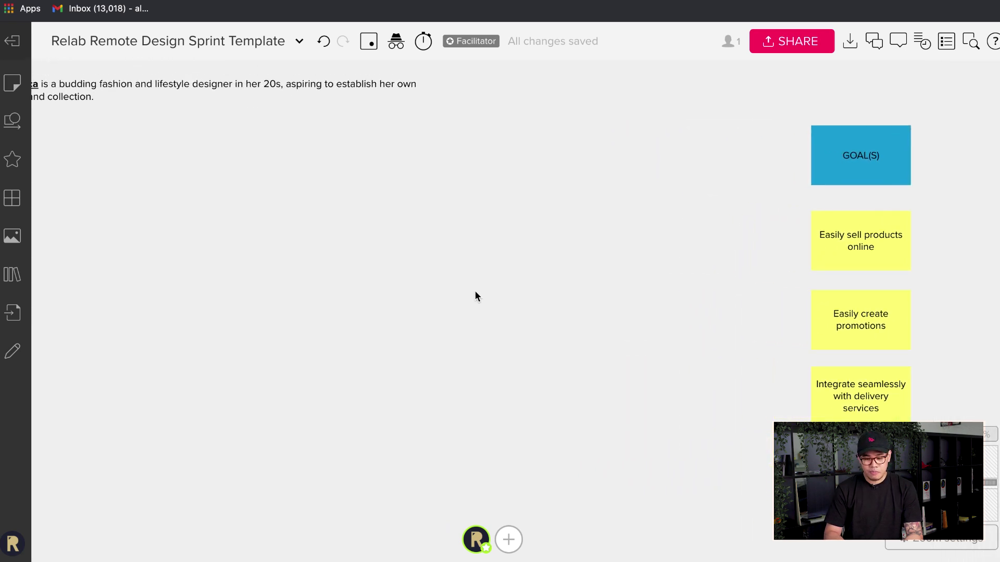
left_click_drag(890, 174, 156, 172)
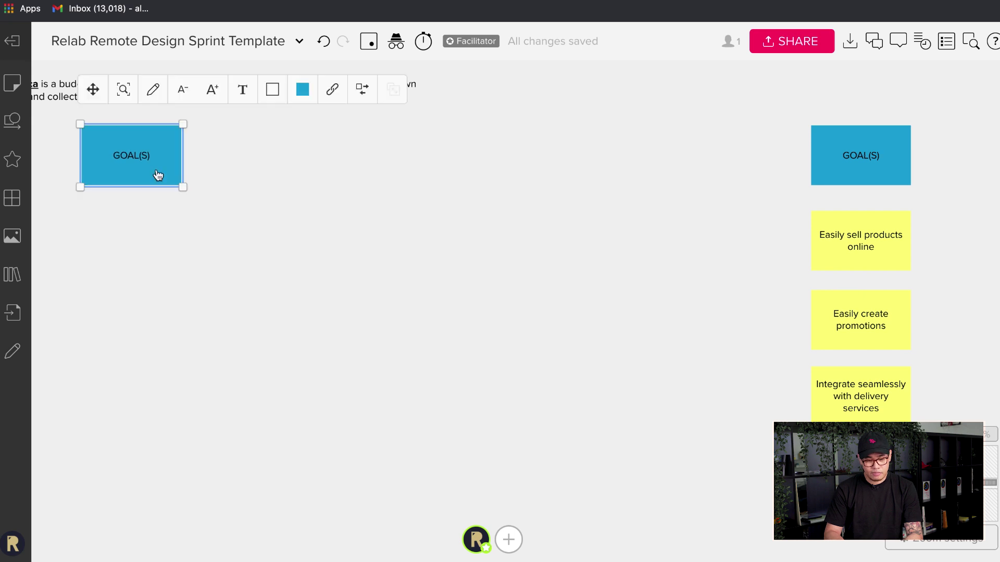
left_click(298, 163)
double_click(295, 162)
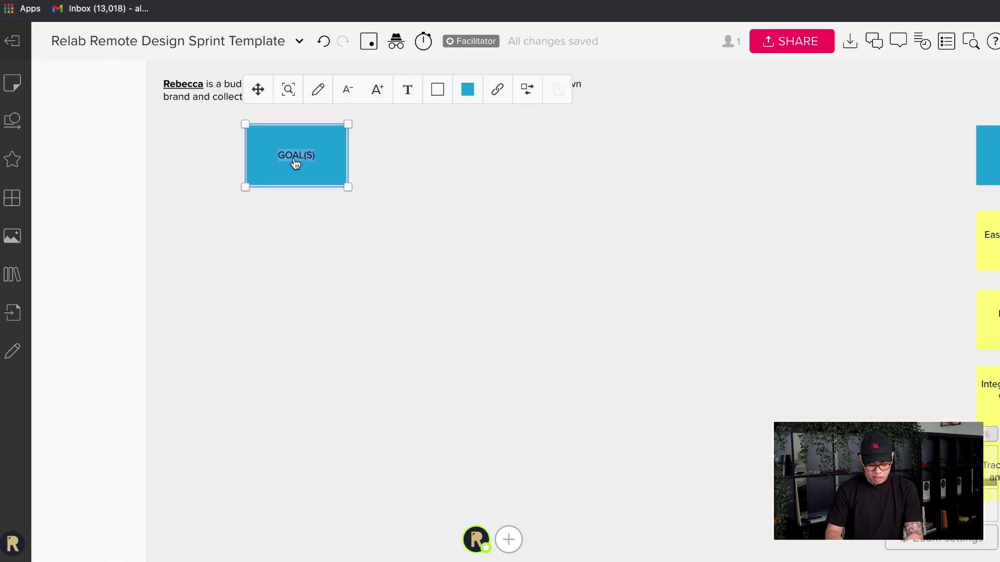
type("DISCOVER")
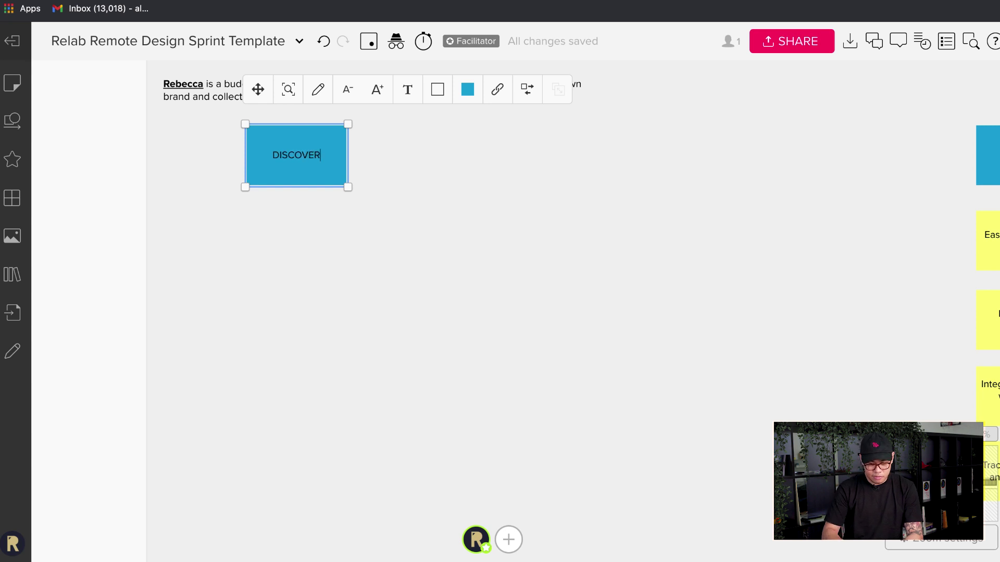
left_click(323, 260)
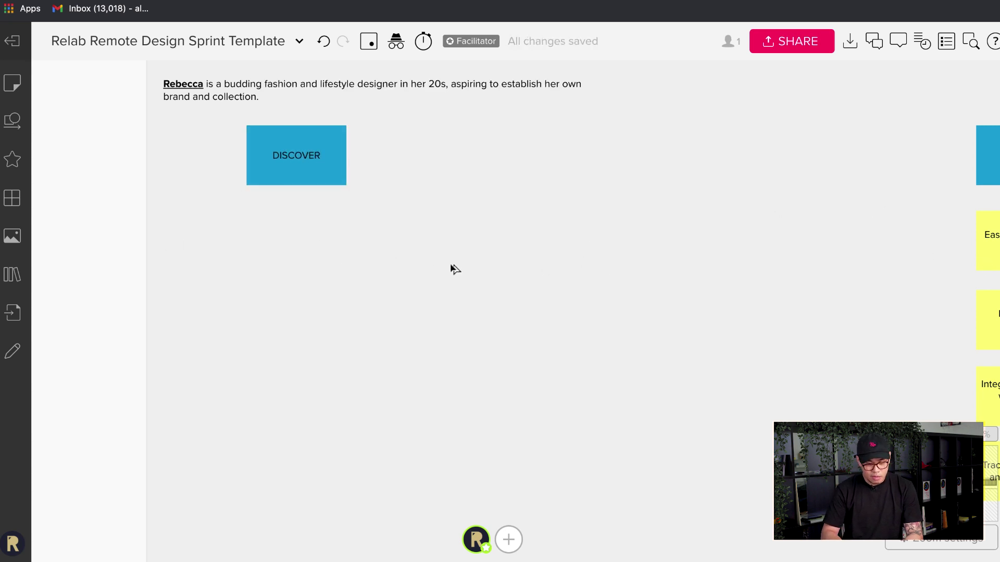
Paste a yellow sticky directly below DISCOVER and clear its text.
key("ctrl+v")
left_click_drag(450, 263, 257, 256)
double_click(293, 252)
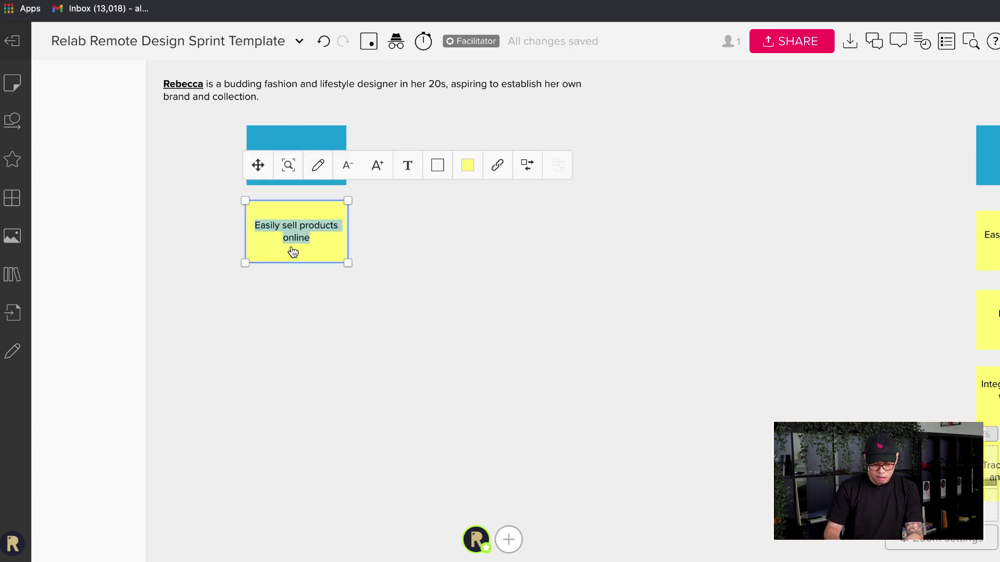
key("BackSpace")
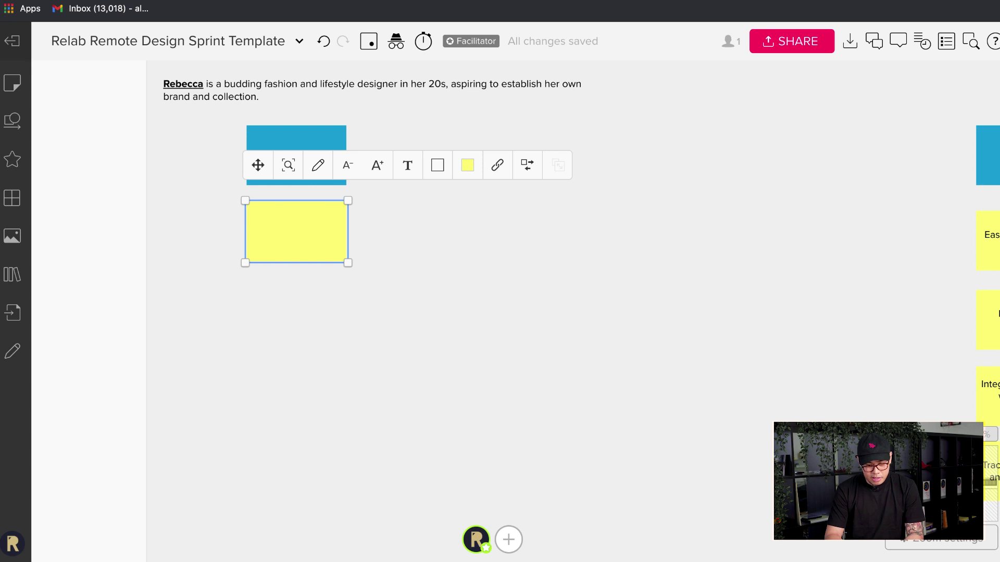
left_click(386, 269)
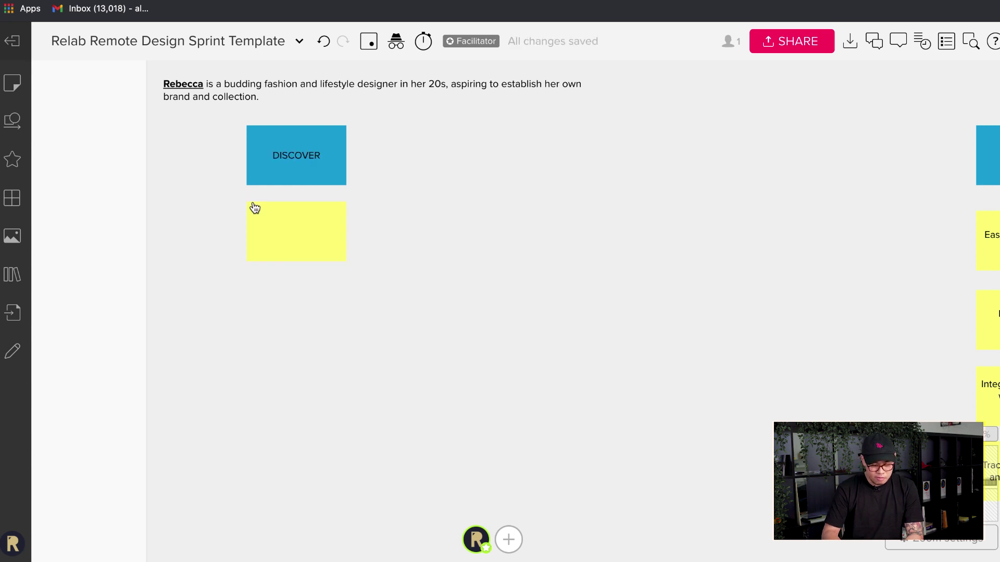
scroll(253, 205, "up", 5)
Write 'Word of mouth' in the empty sticky and add 'Informed by event organiser' below it.
left_click(335, 258)
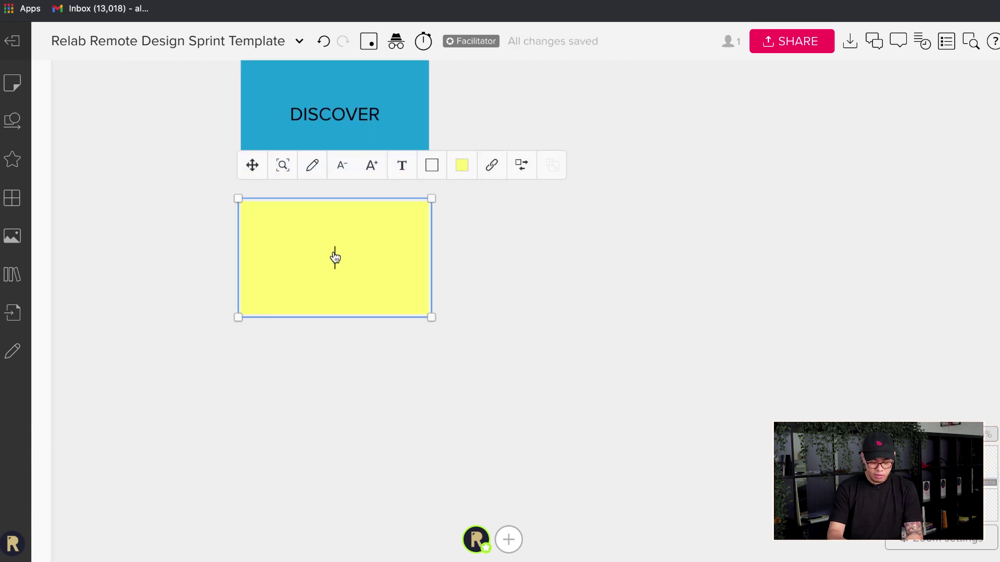
type("Wor")
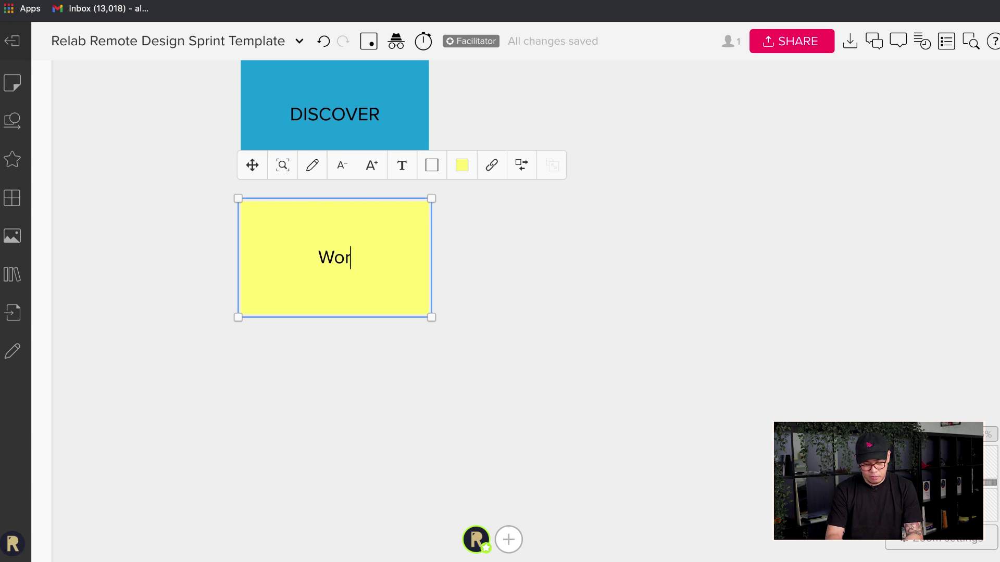
type("d of ")
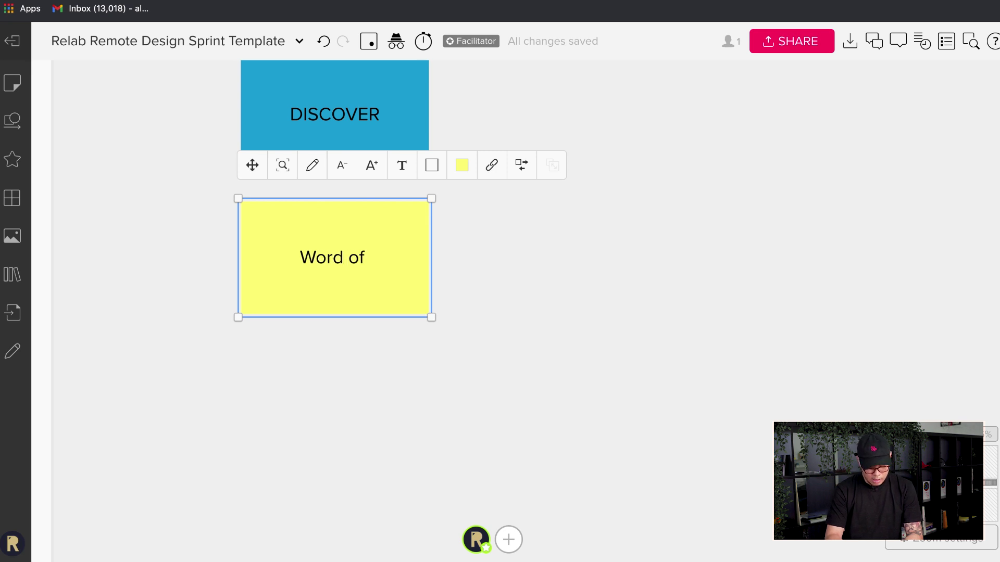
type("mouth")
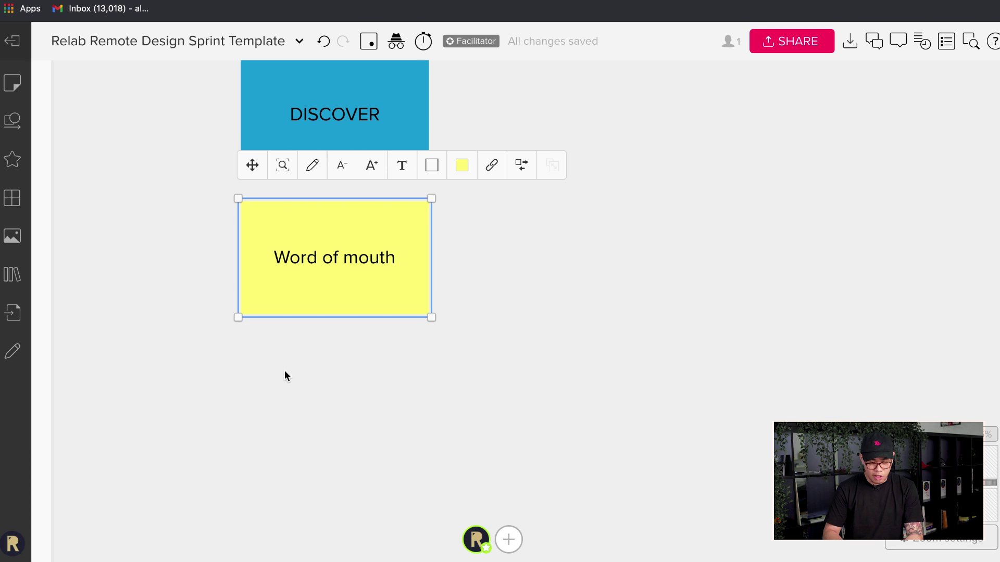
left_click(305, 366)
left_click_drag(309, 286, 309, 422)
double_click(313, 401)
type("Inf")
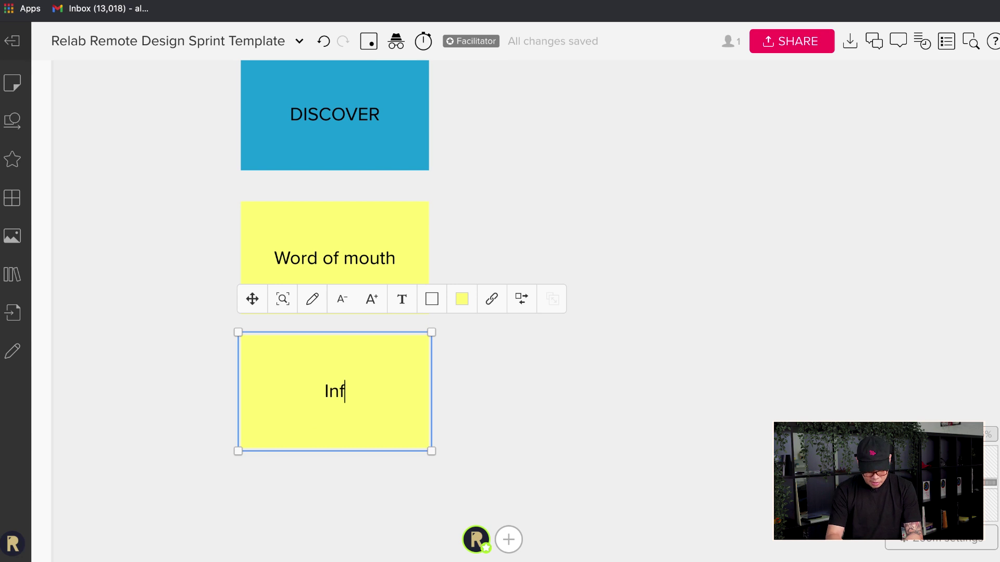
type("ormed")
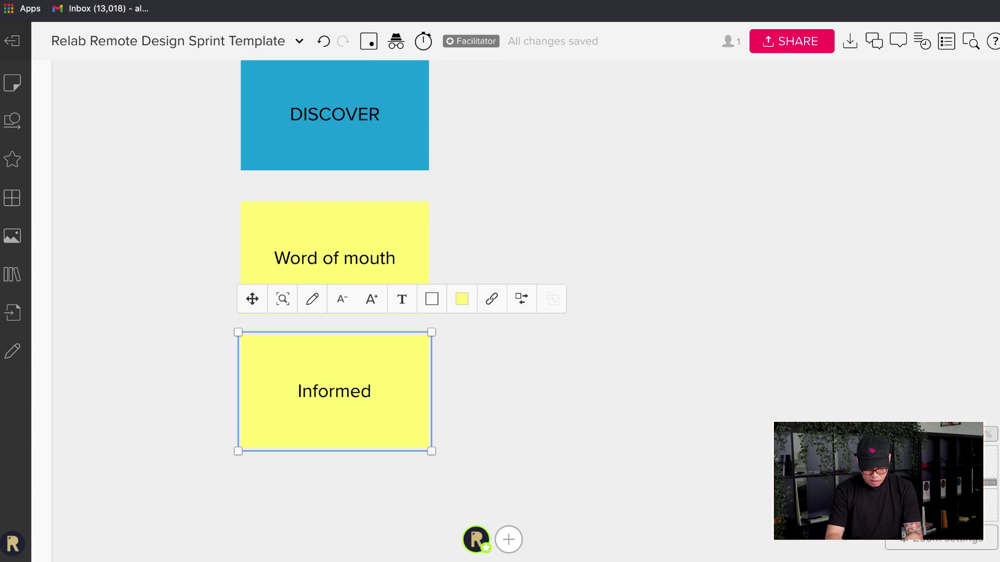
type(" by event")
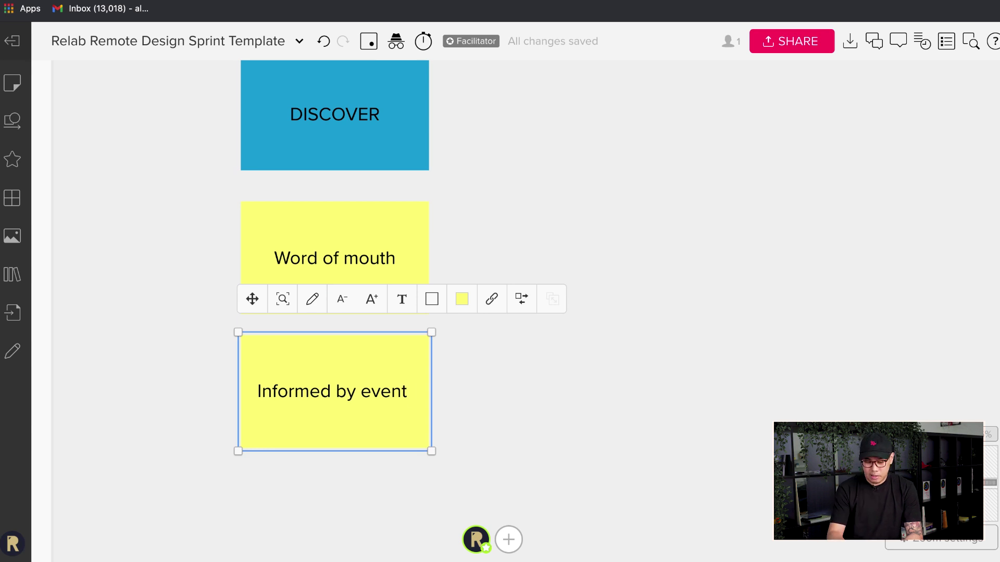
type(" org")
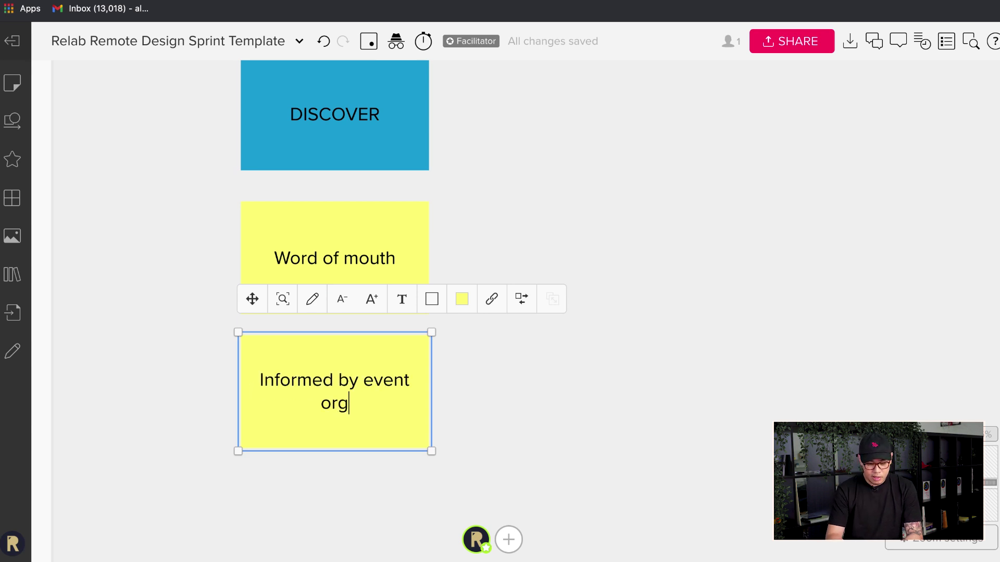
type("aniser")
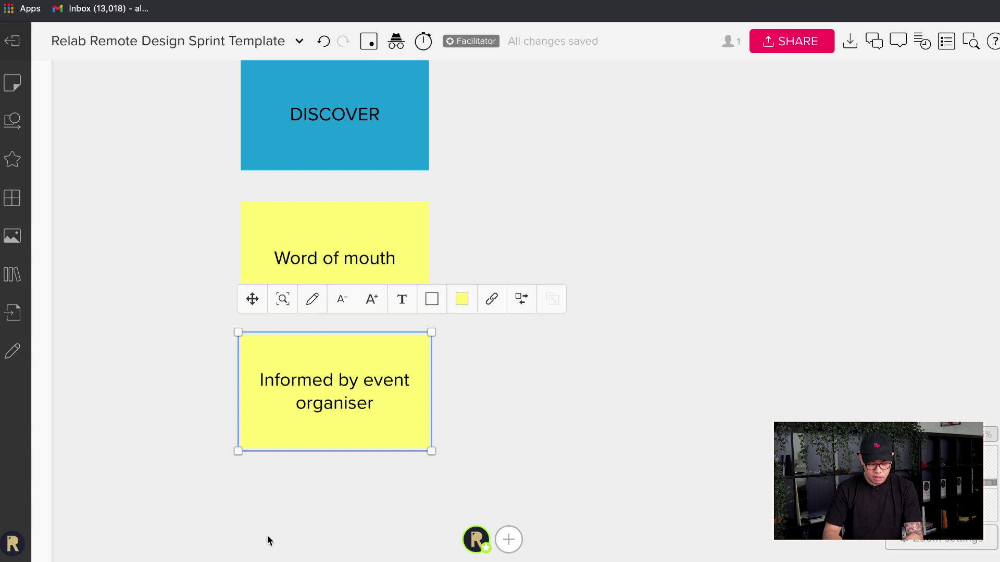
left_click(266, 536)
Add a 'Social media' sticky below 'Informed by event organiser'.
scroll(267, 535, "down", 5)
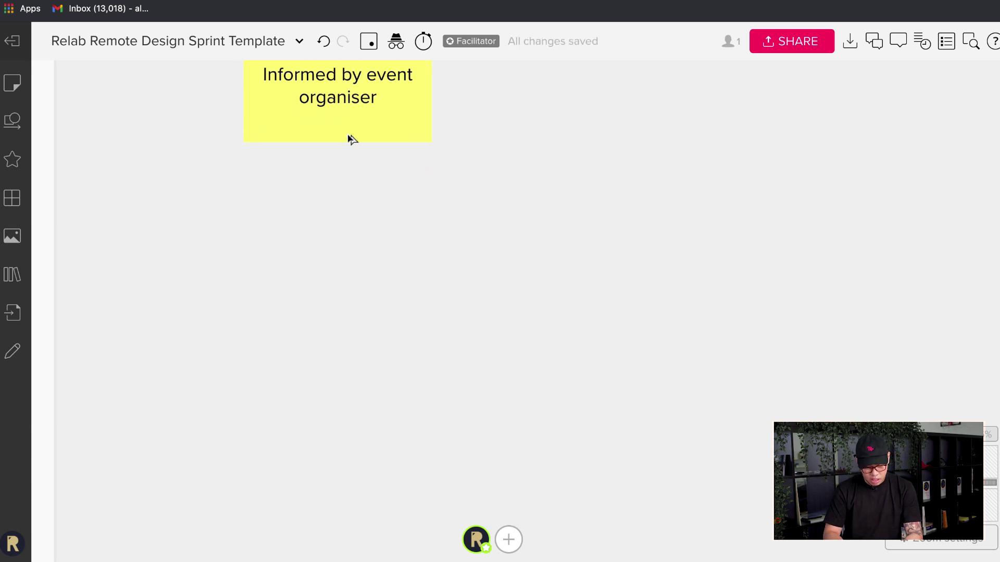
key("ctrl+v")
left_click(345, 284)
double_click(349, 261)
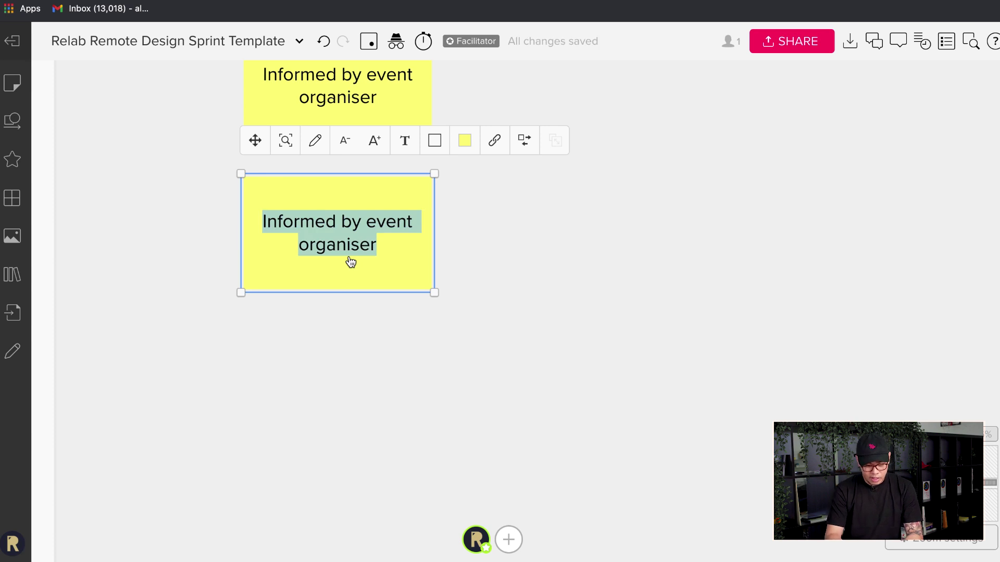
type("Social ")
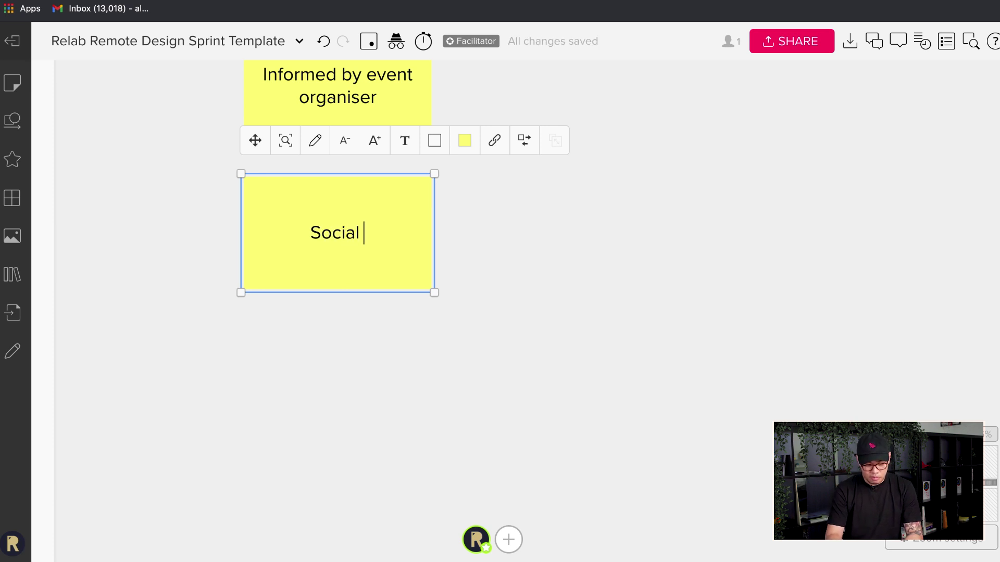
type("media")
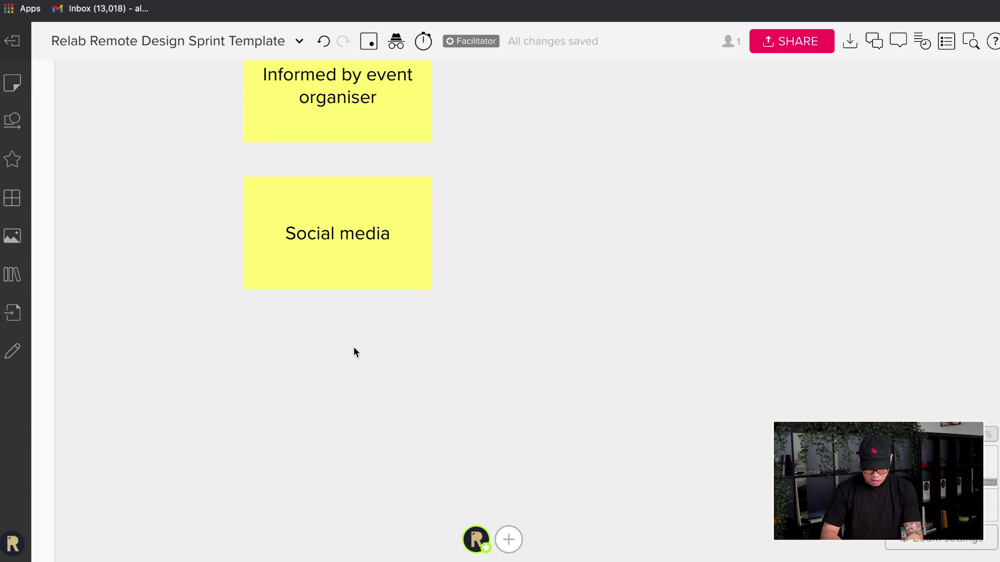
left_click(366, 263)
Add an 'Online or retargeting ads' sticky below Social media, fixing the 'retargetting' typo.
key("ctrl+c")
key("ctrl+v")
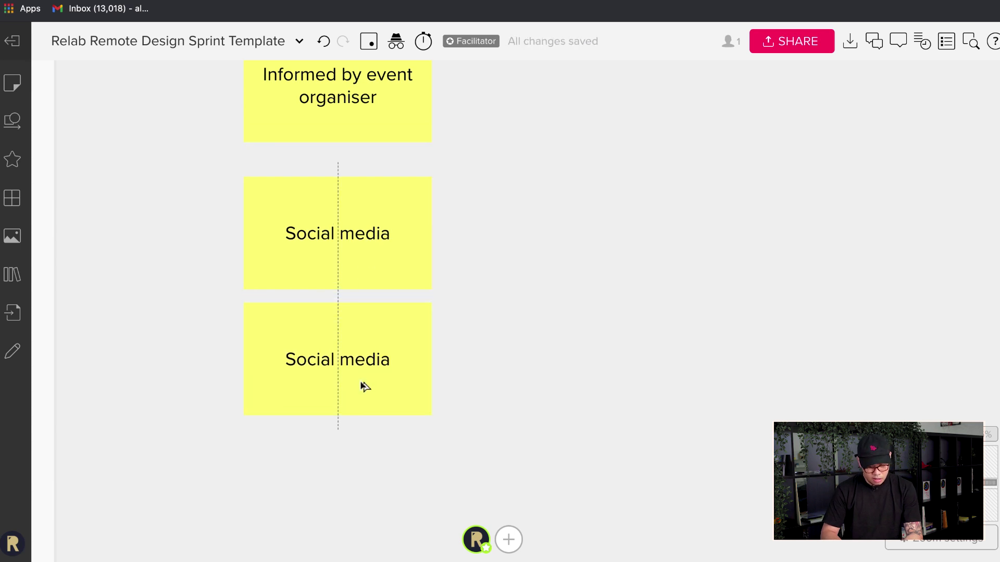
left_click(364, 386)
double_click(353, 364)
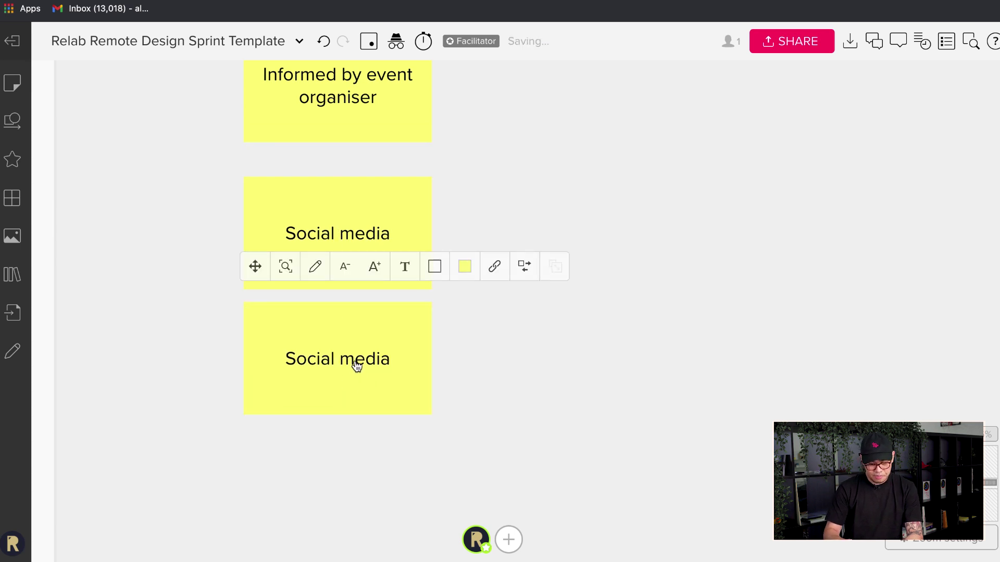
type("Onl")
type("i")
key("BackSpace")
type("n")
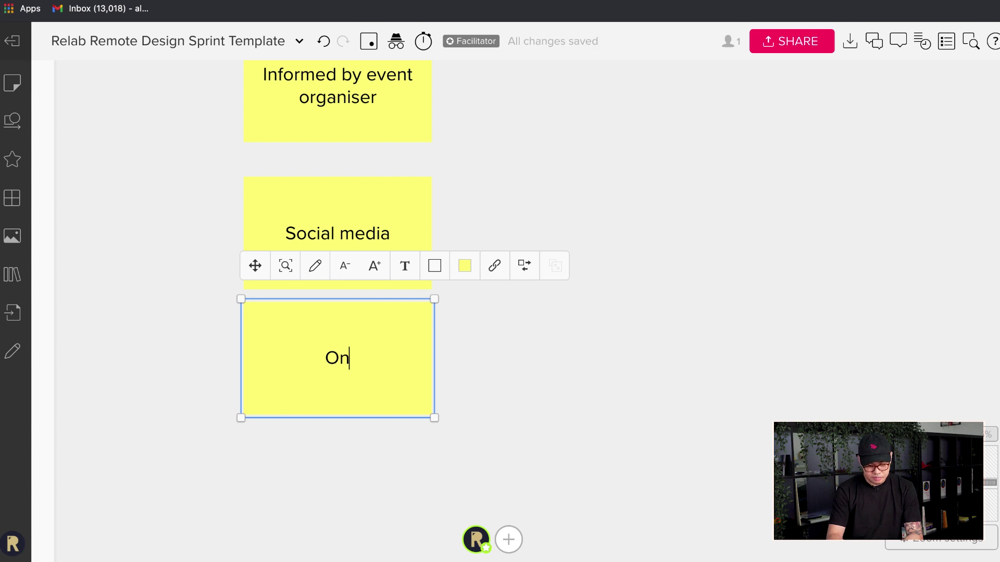
type("line or retarg")
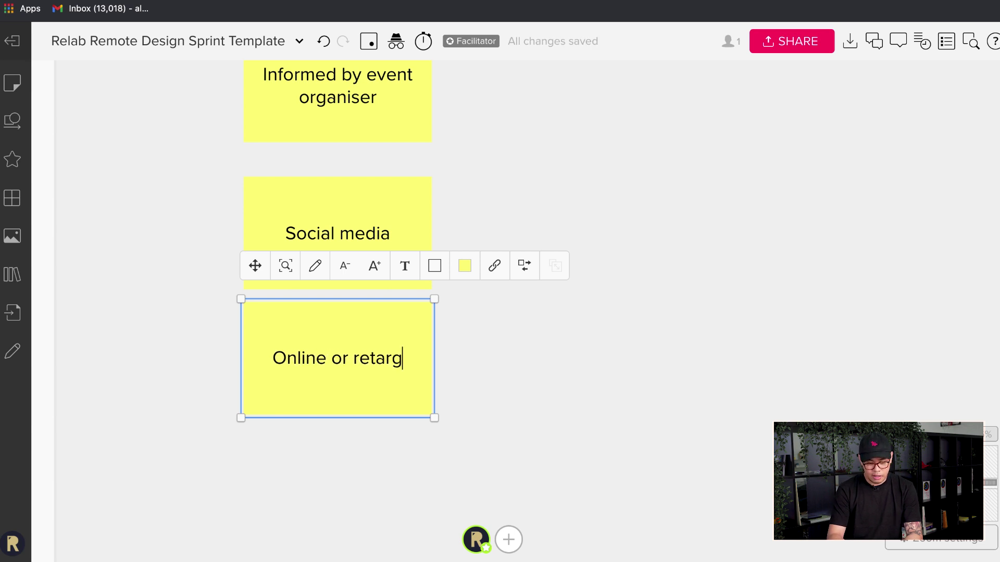
type("etting ads")
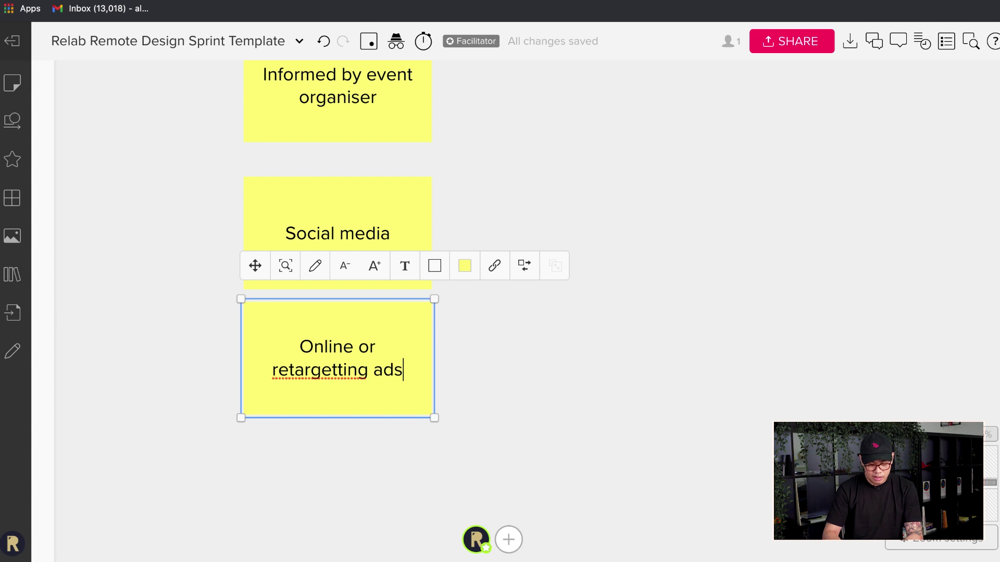
double_click(344, 374)
left_click(343, 374)
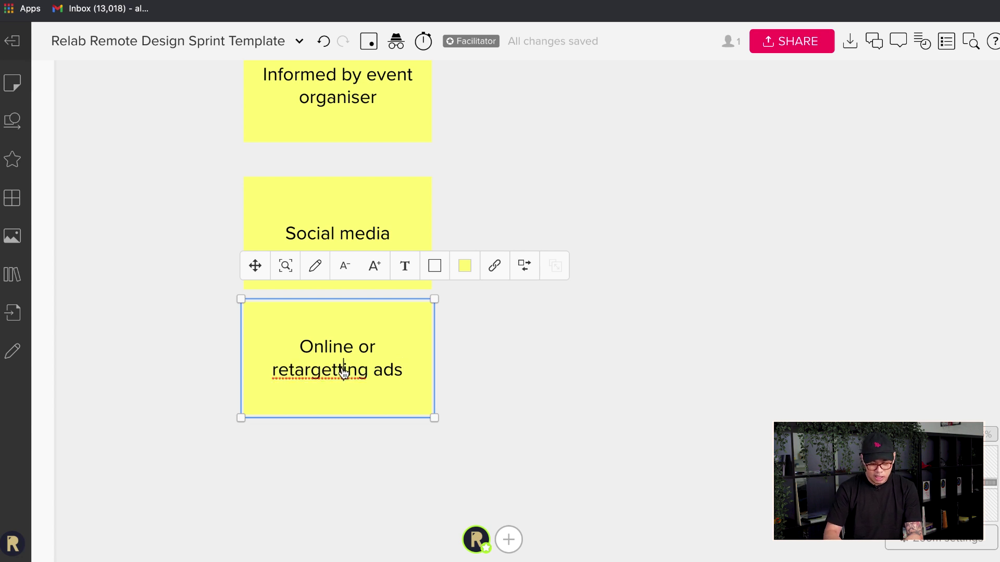
key("BackSpace")
left_click(361, 529)
Add an 'Emails' sticky at the bottom and nudge 'Online or retargeting ads' slightly down.
scroll(349, 465, "down", 3)
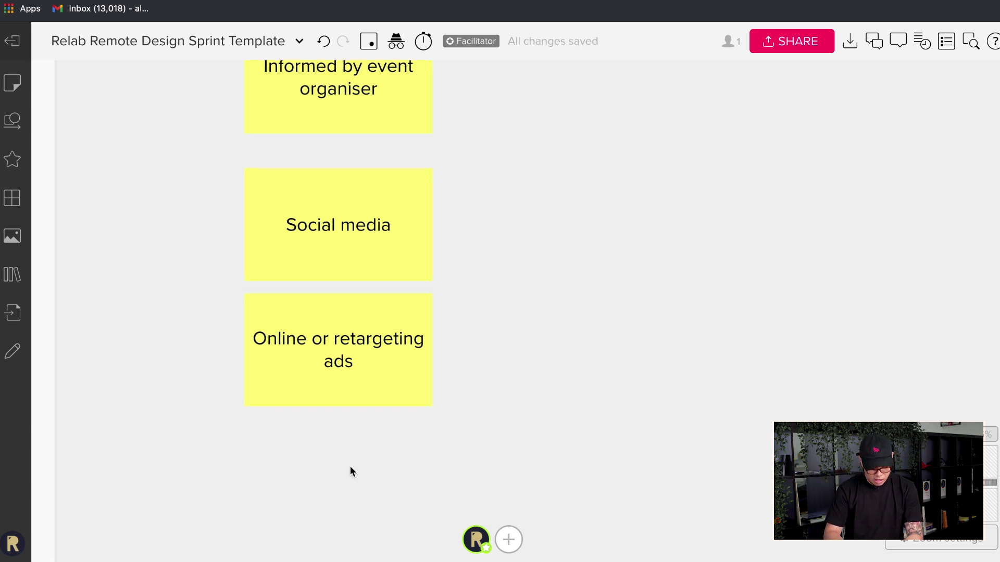
left_click_drag(352, 291, 347, 457)
double_click(344, 433)
type("E")
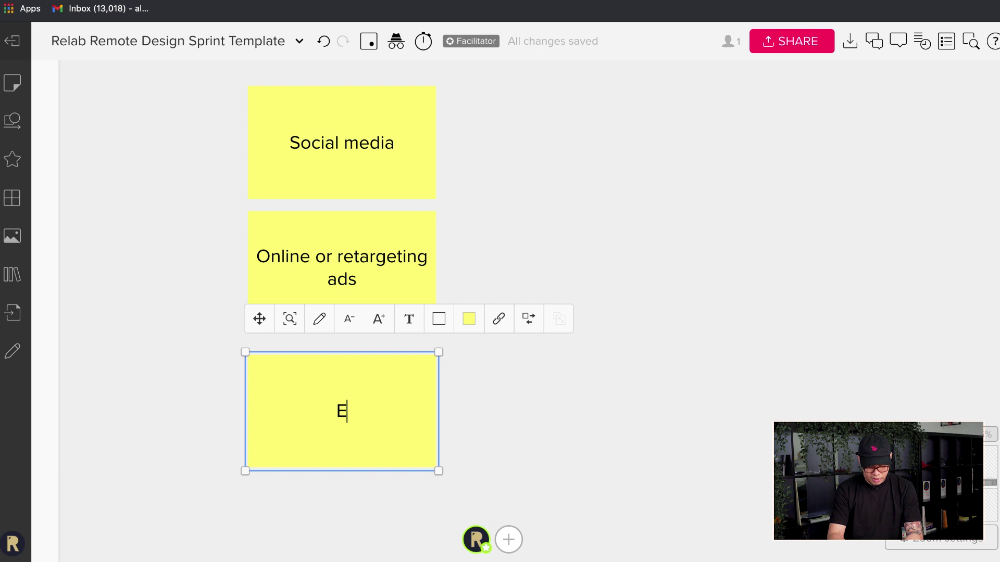
type("mails")
left_click(616, 355)
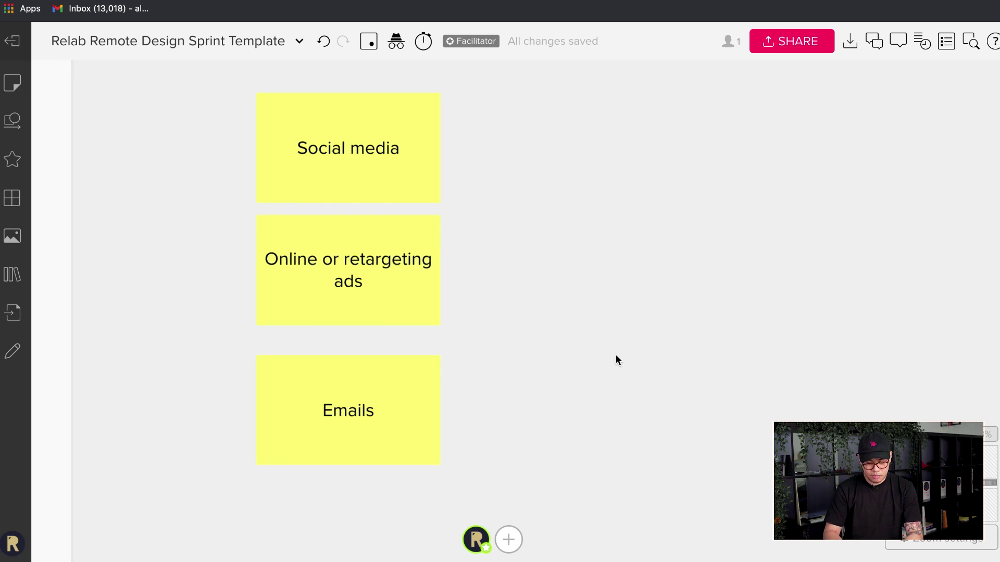
scroll(615, 355, "down", 3)
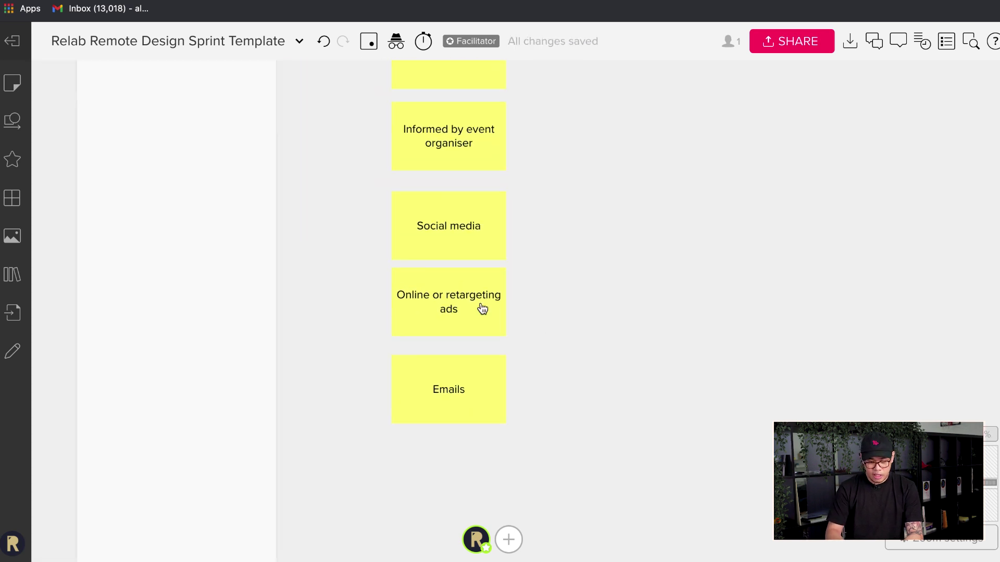
left_click(486, 335)
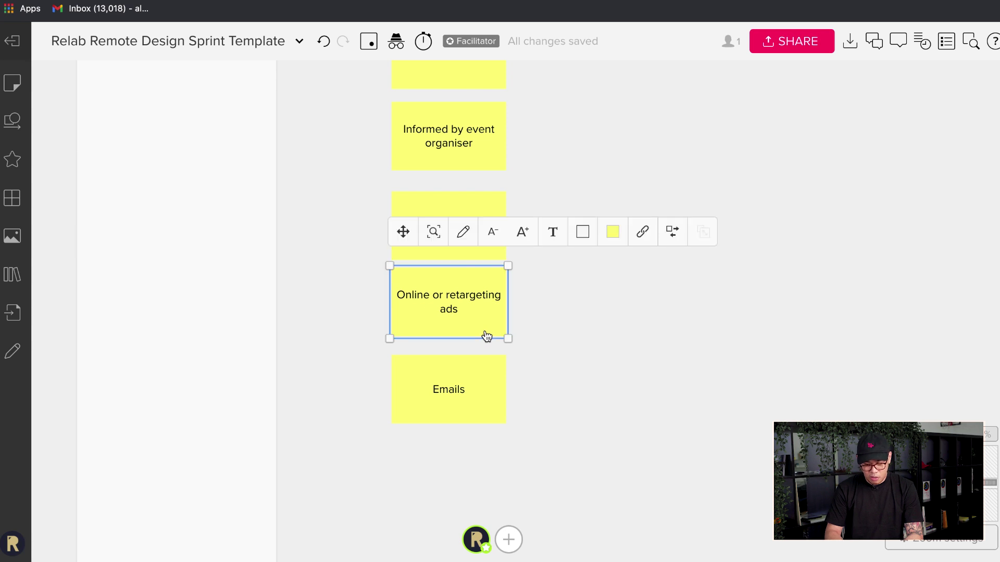
left_click_drag(486, 336, 486, 341)
Place copies of the DISCOVER header along the top row toward GOAL(S).
left_click(583, 351)
scroll(583, 350, "down", 5)
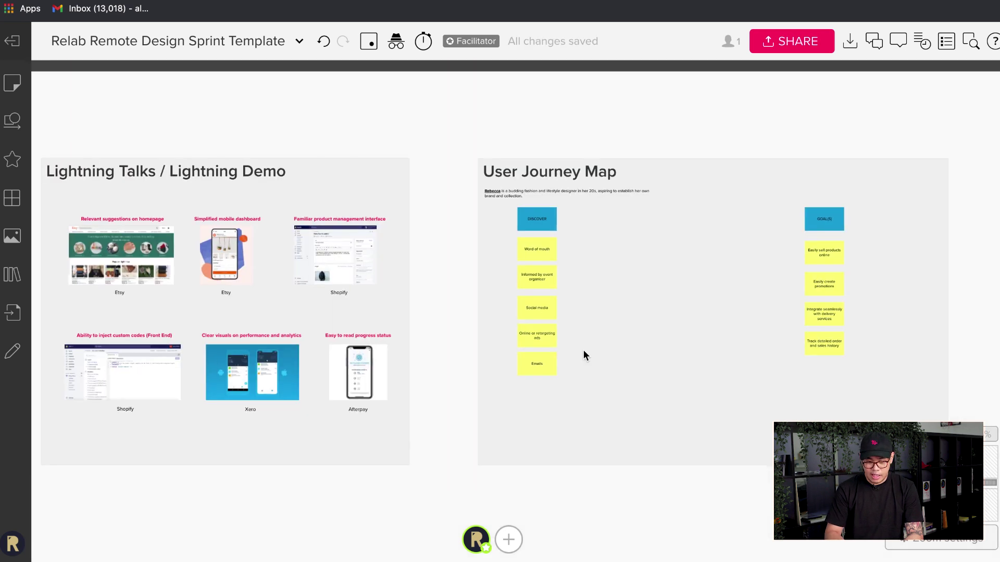
scroll(541, 336, "up", 6)
scroll(472, 311, "right", 4)
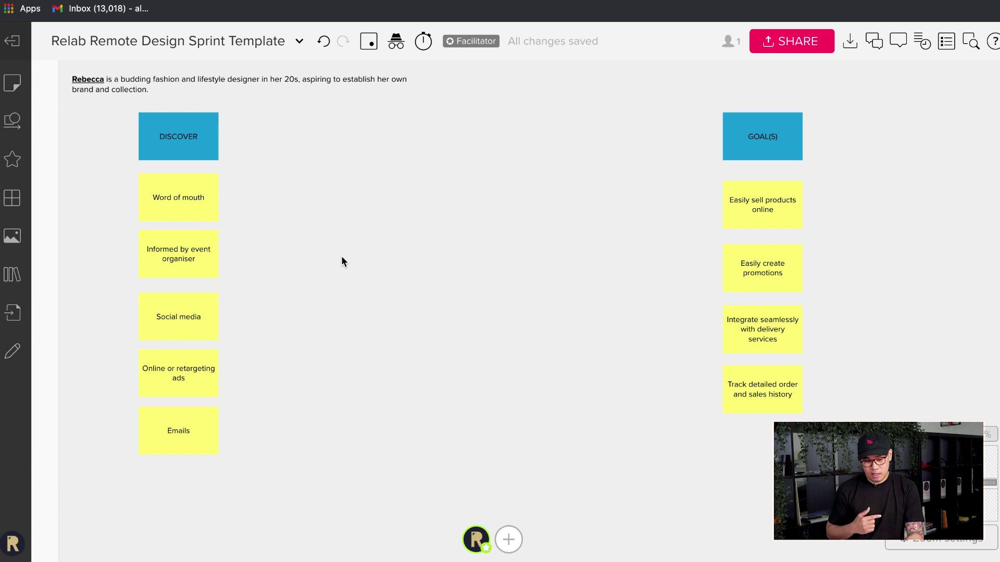
scroll(255, 200, "up", 3)
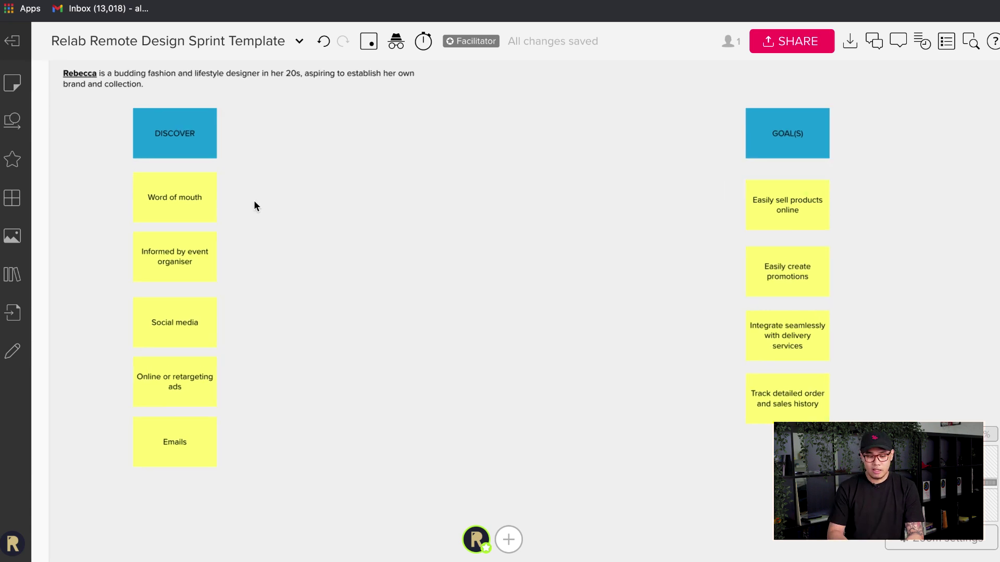
scroll(912, 180, "down", 3)
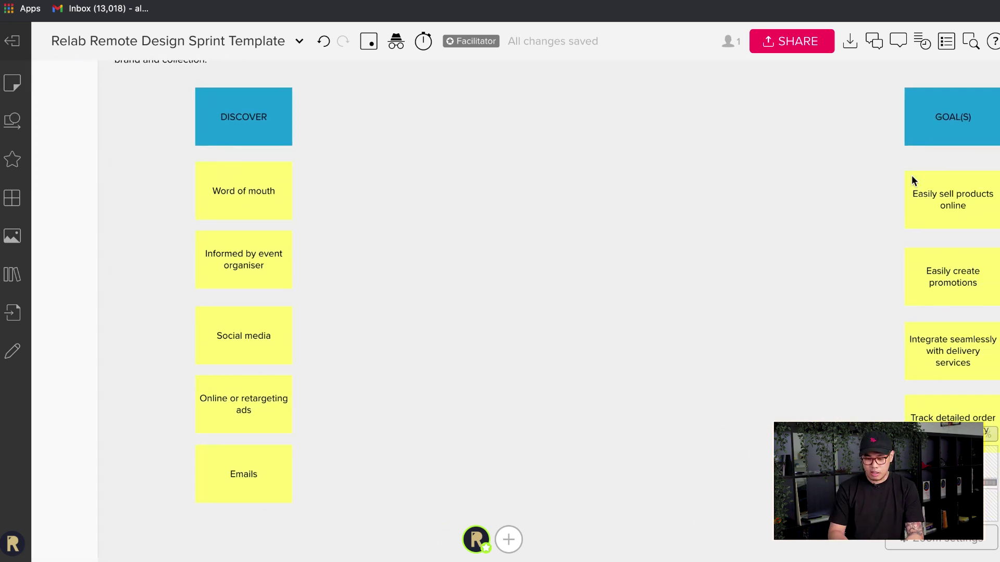
scroll(398, 149, "up", 1)
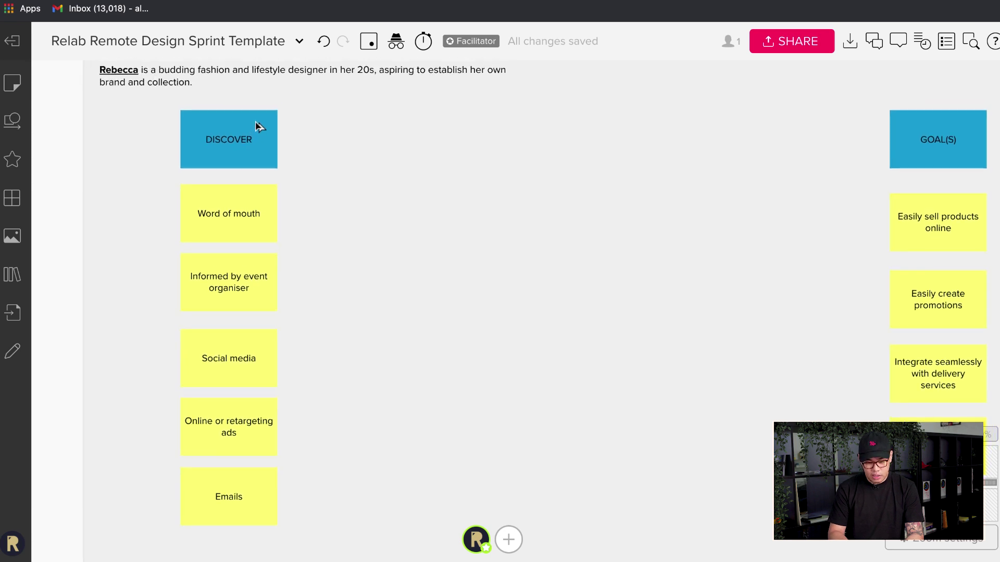
left_click_drag(252, 139, 758, 139)
Rename the header copies LEARN, USE and DECIDE.
left_click(383, 143)
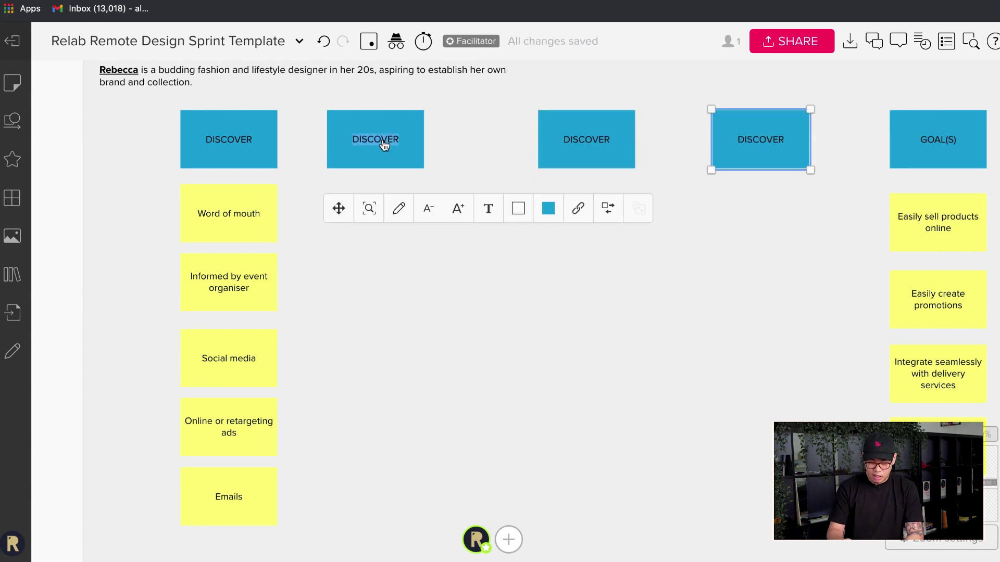
type("LEARN")
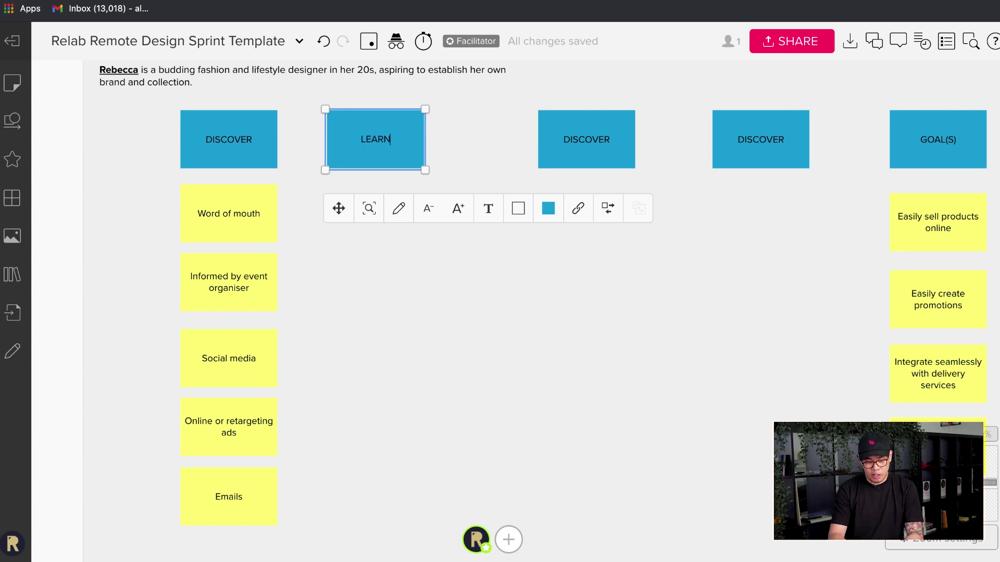
double_click(562, 146)
key("BackSpace")
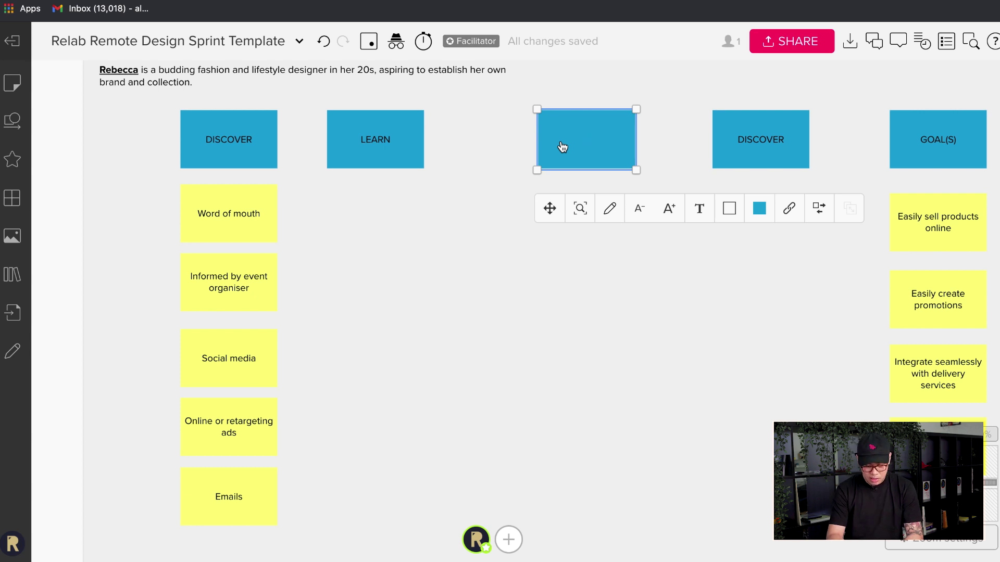
type("USE")
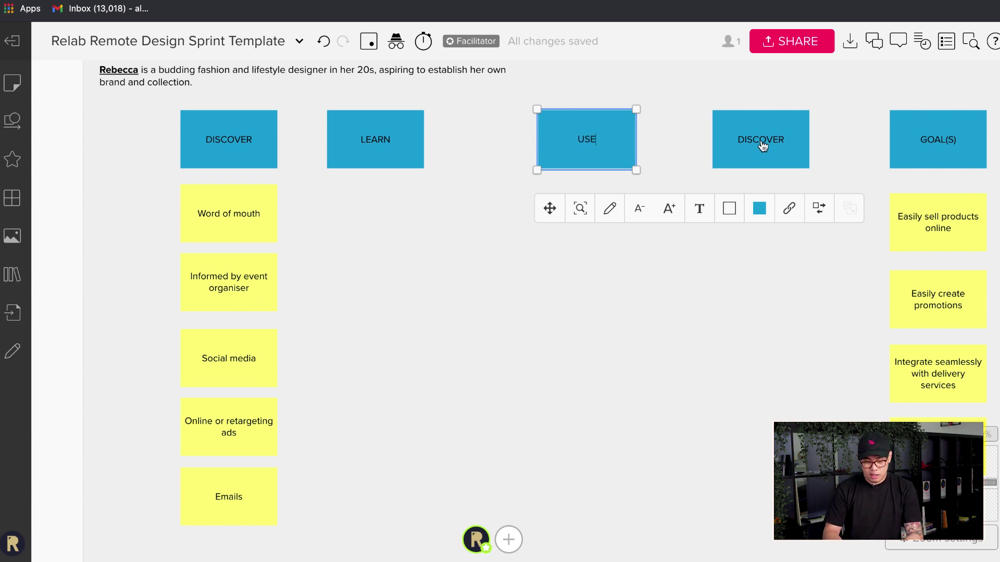
double_click(762, 146)
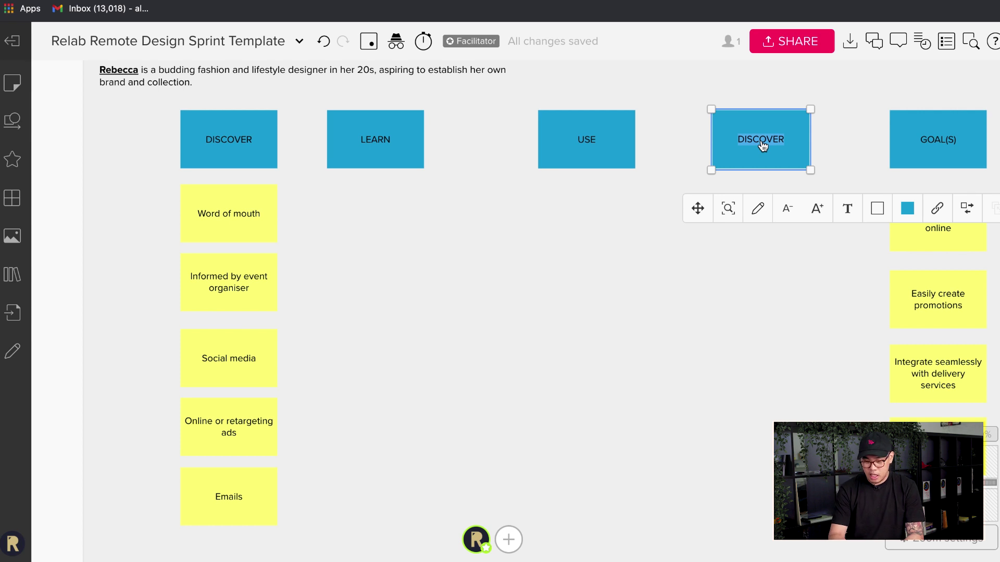
type("DECI")
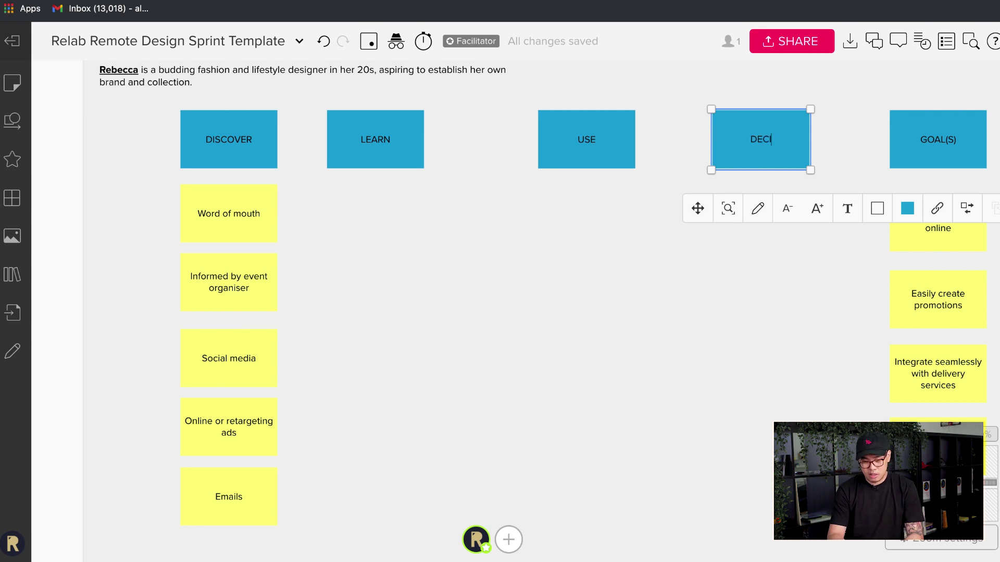
type("DE")
left_click(528, 218)
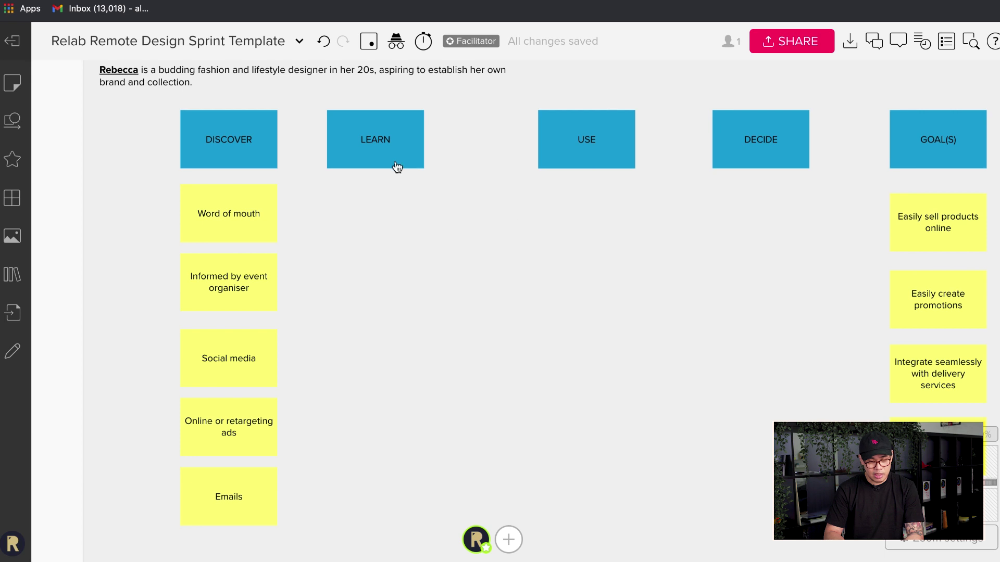
Space the LEARN, USE and DECIDE headers evenly, correcting the USE label.
left_click_drag(397, 165, 426, 163)
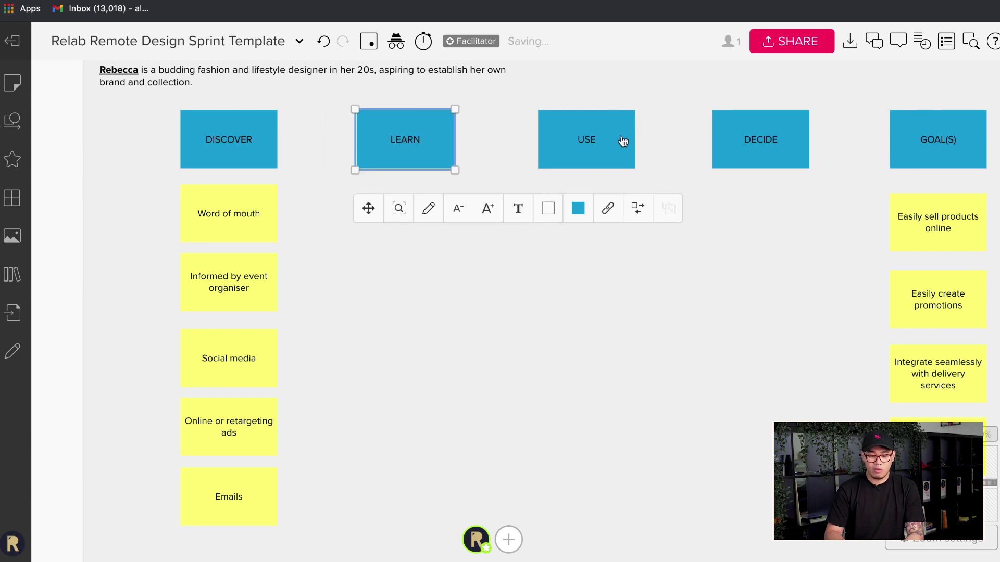
left_click_drag(620, 141, 610, 139)
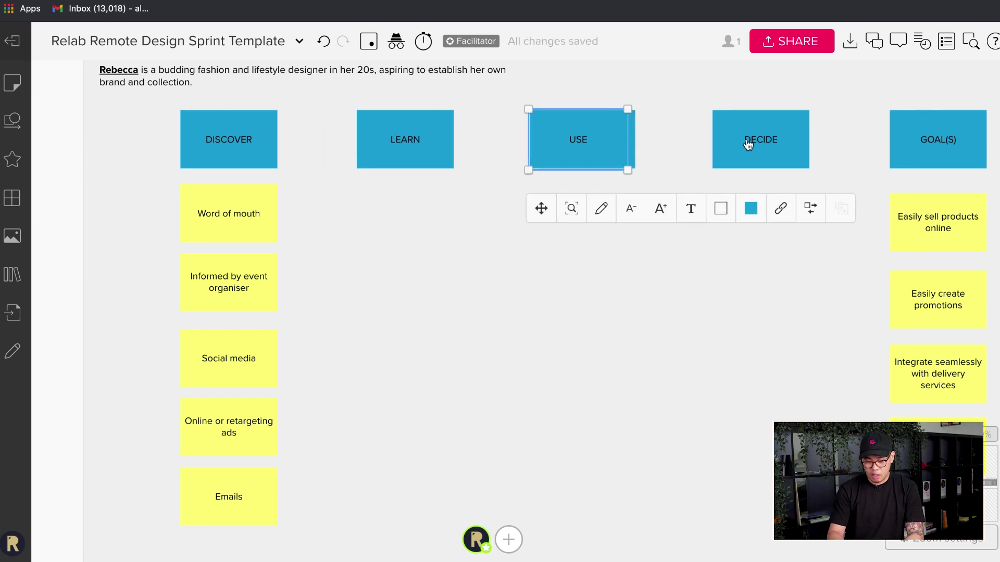
key("super+z")
left_click(577, 127)
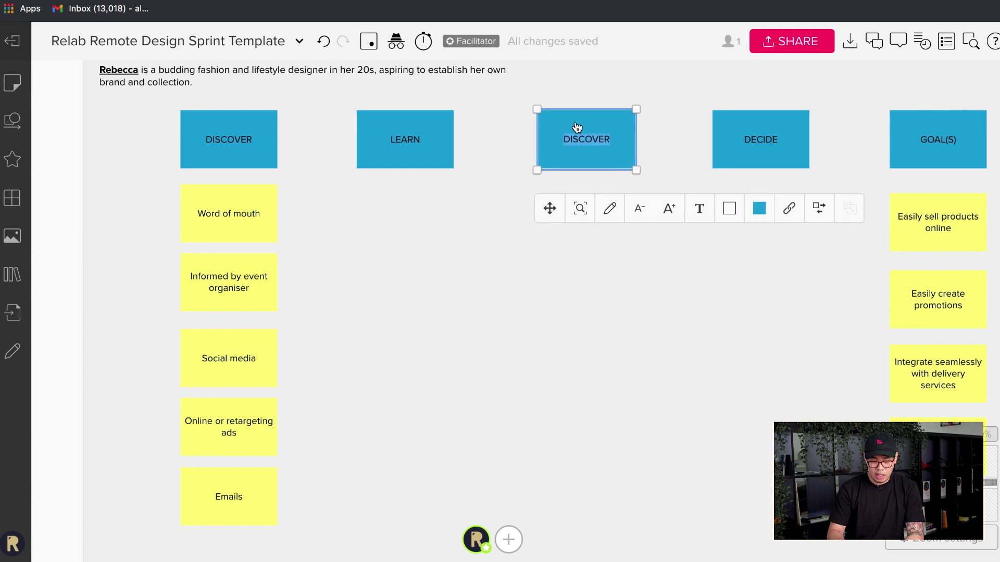
type("USER")
key("BackSpace")
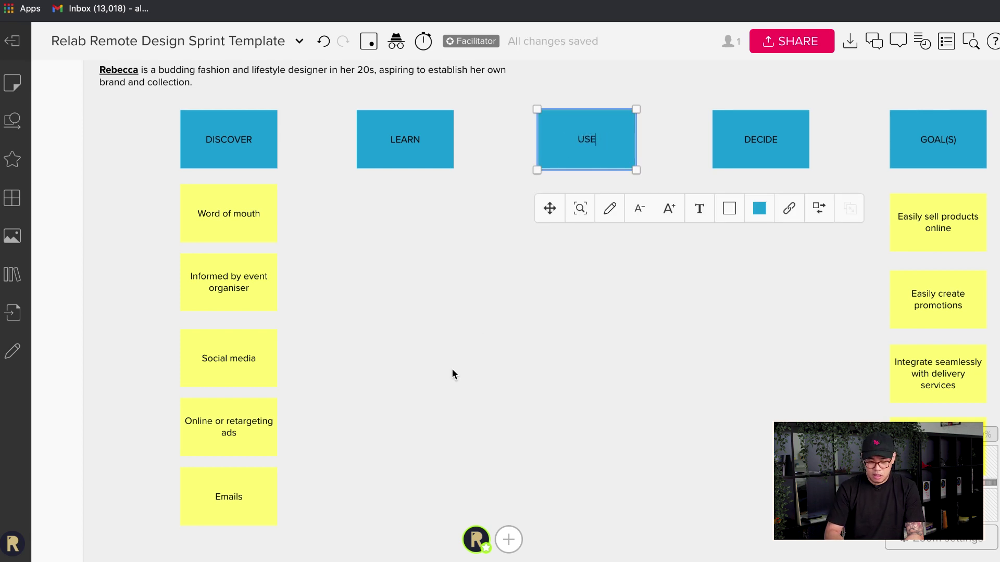
left_click(578, 244)
left_click(605, 156)
left_click_drag(604, 156, 594, 156)
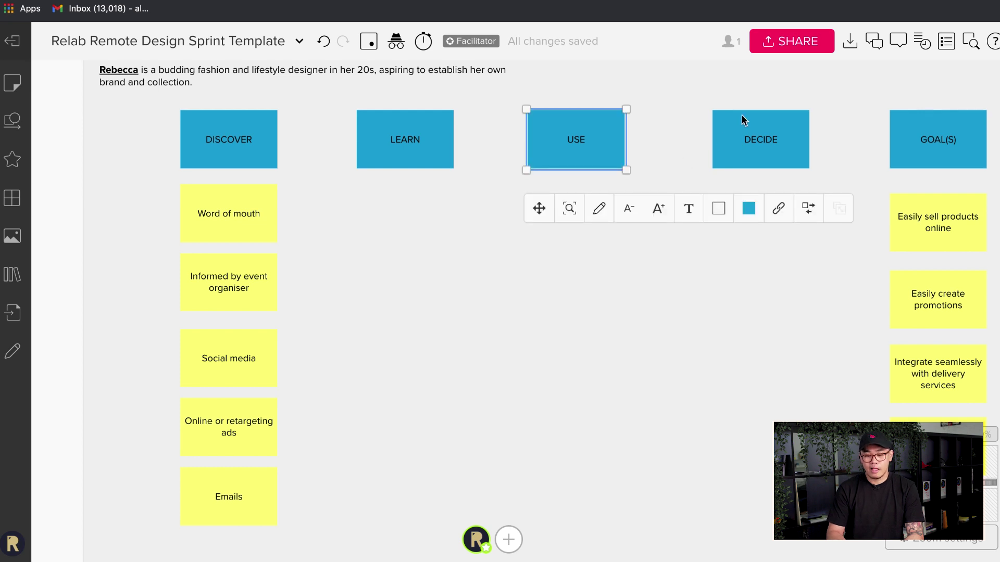
left_click(755, 139)
left_click_drag(754, 139, 752, 139)
left_click(515, 336)
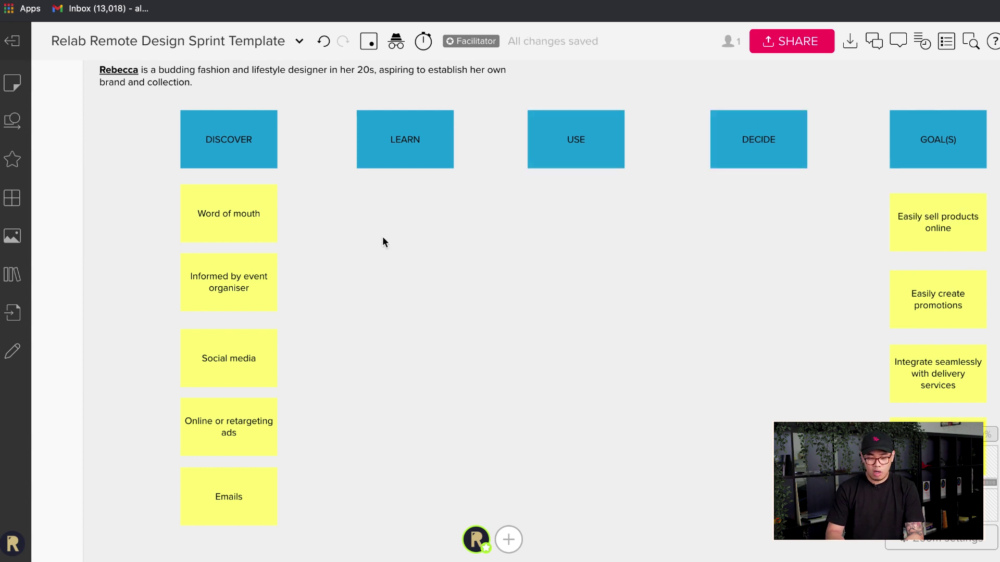
Add a 'Browse landing page' sticky in the LEARN column, aligned with the Social media row.
scroll(382, 240, "right", 3)
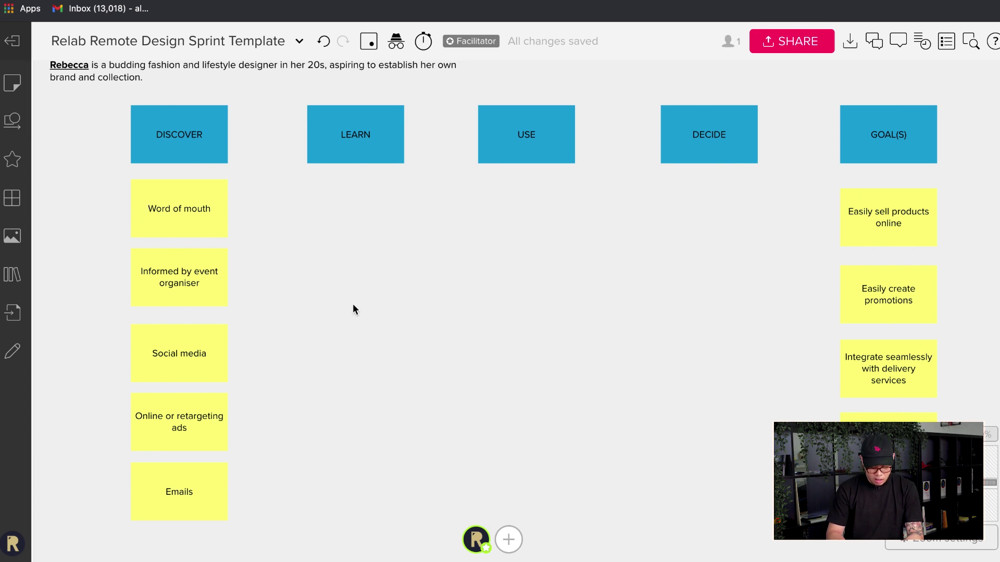
scroll(305, 337, "up", 5)
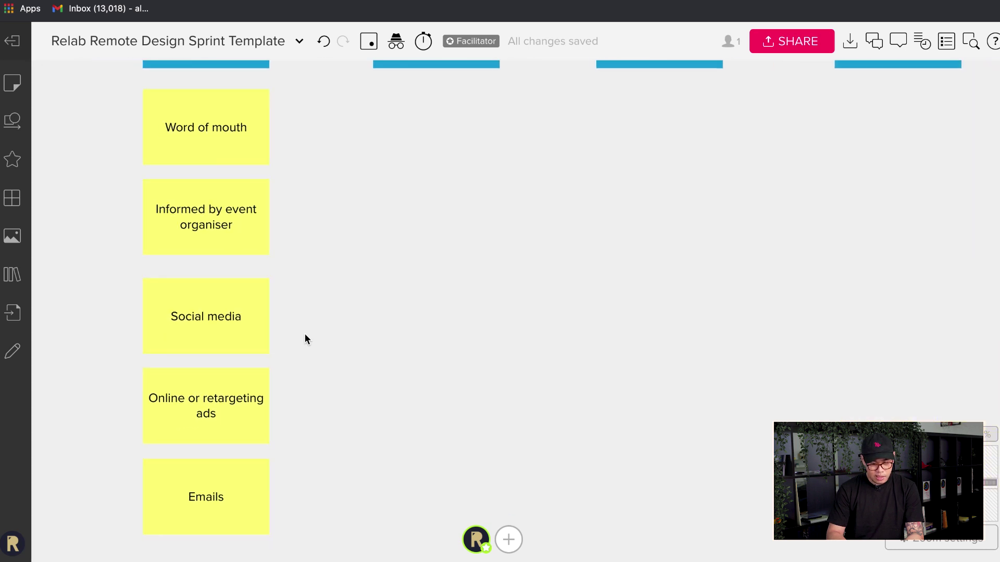
left_click(258, 241)
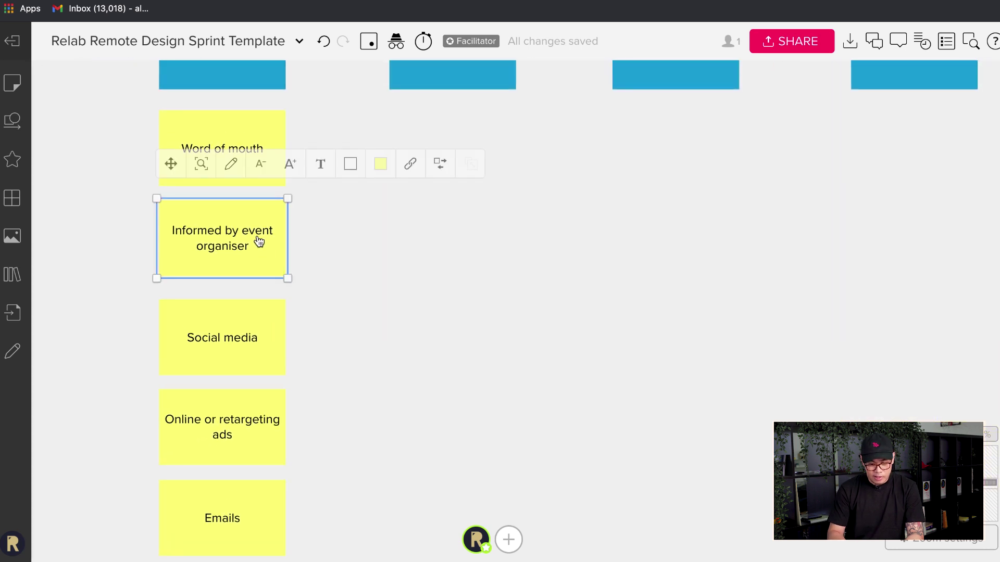
left_click(315, 327)
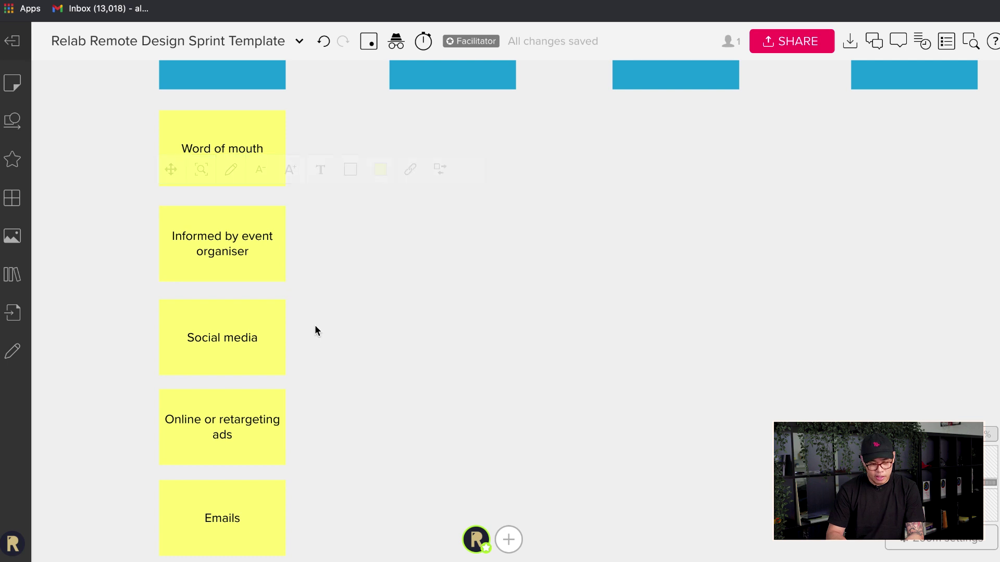
scroll(315, 327, "down", 3)
scroll(276, 261, "up", 3)
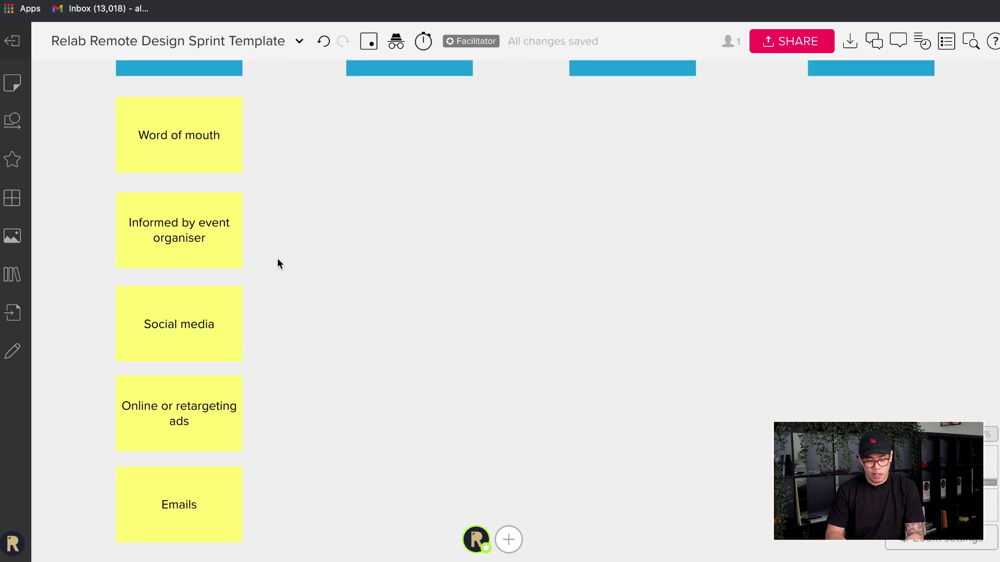
left_click_drag(178, 339, 360, 332)
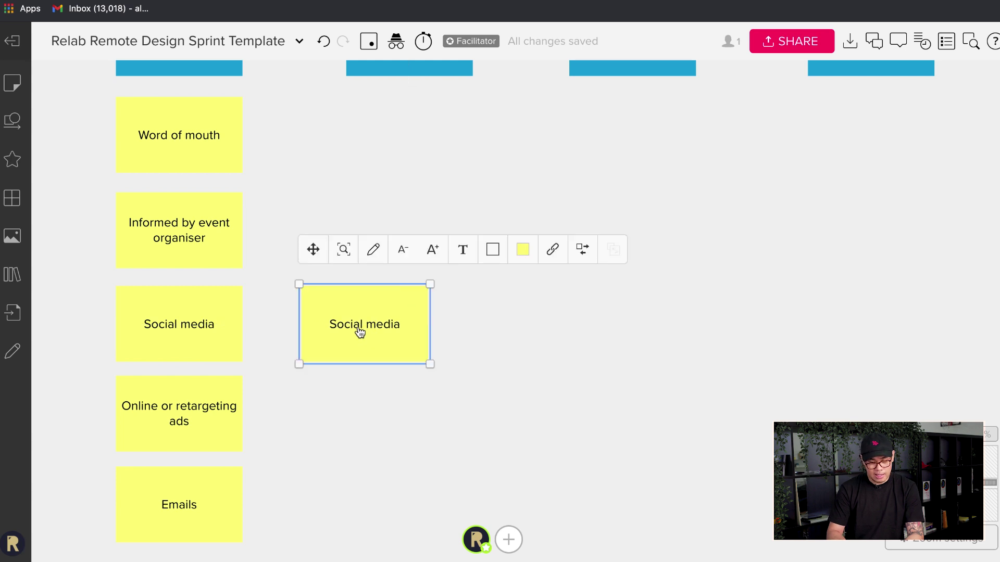
double_click(359, 332)
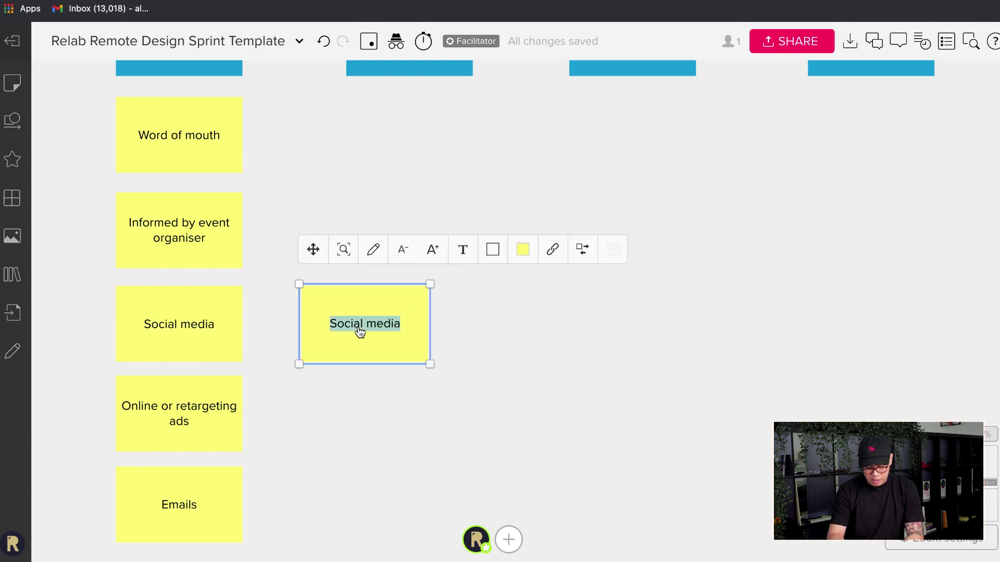
type("B")
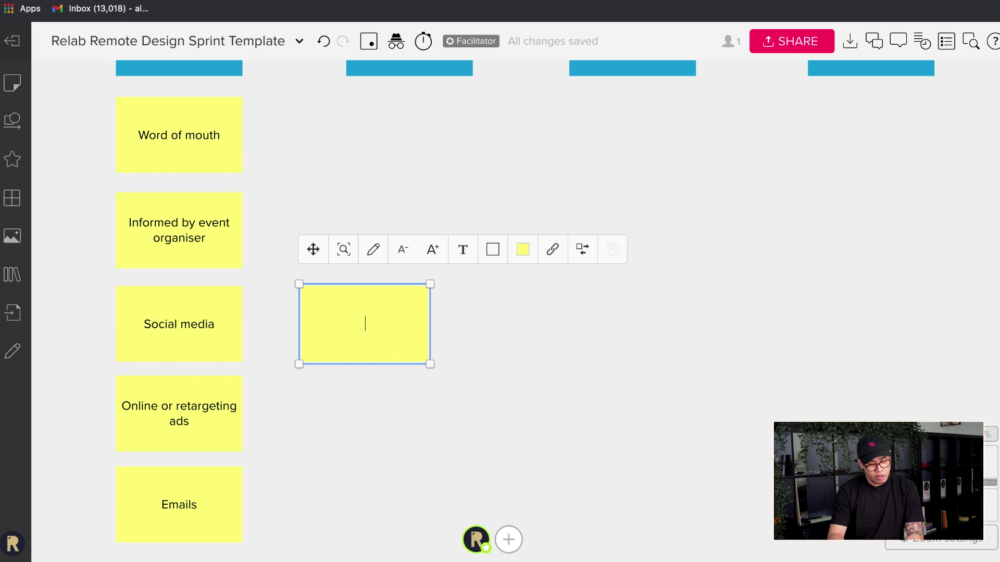
type("rowse ")
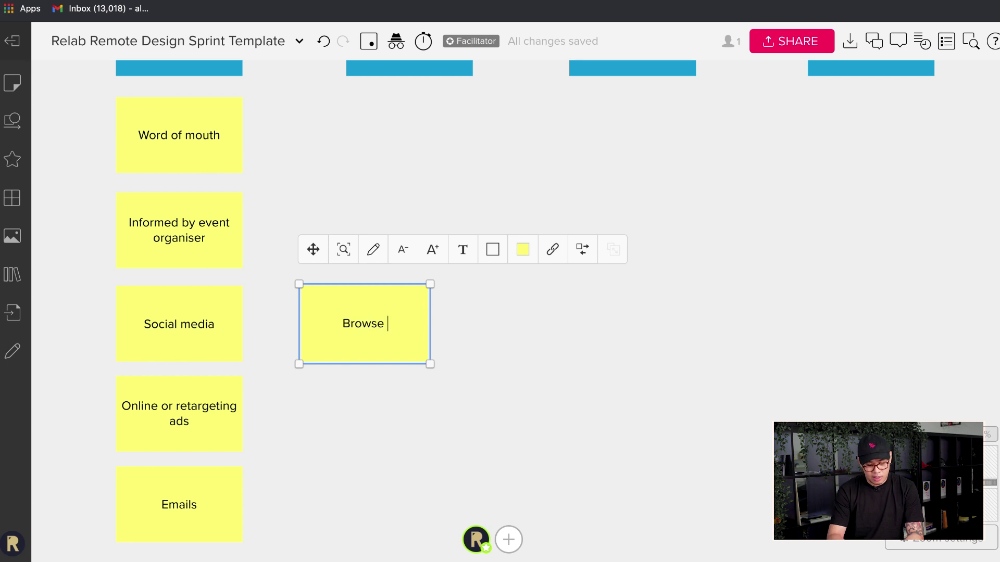
type("landing page")
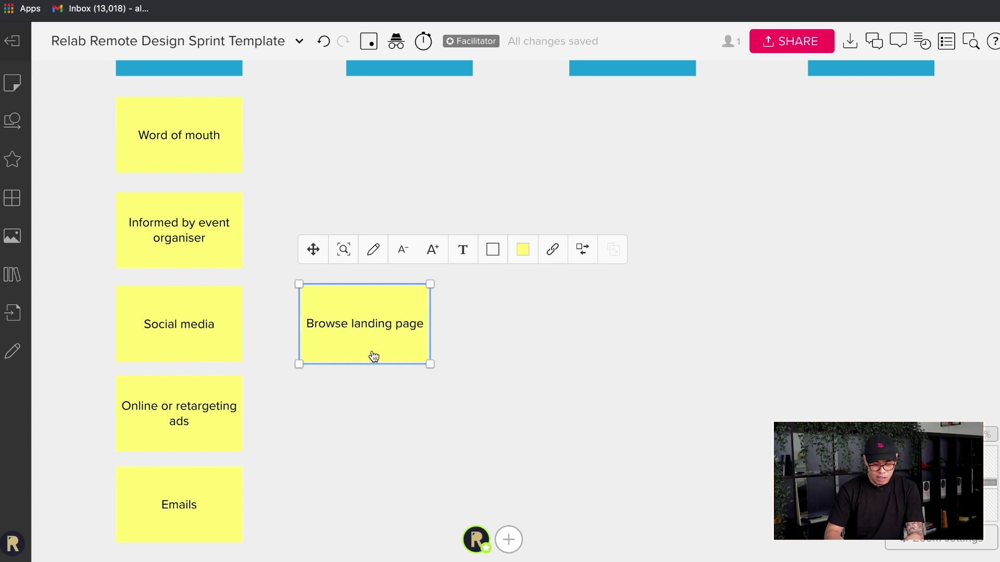
left_click(389, 405)
left_click_drag(404, 339, 391, 340)
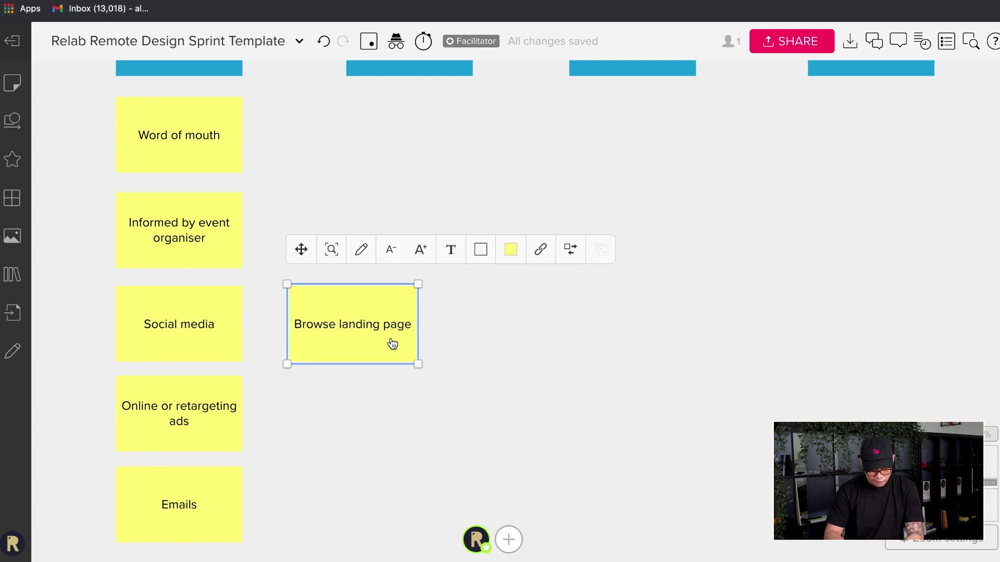
left_click(374, 424)
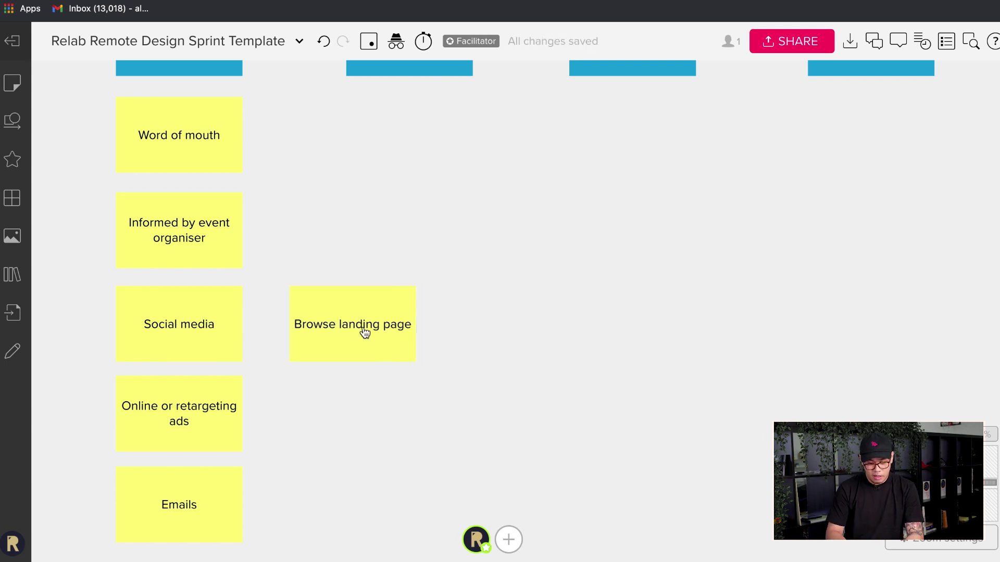
Paste a copy to its right and retype it as 'Create an account'.
key("ctrl+v")
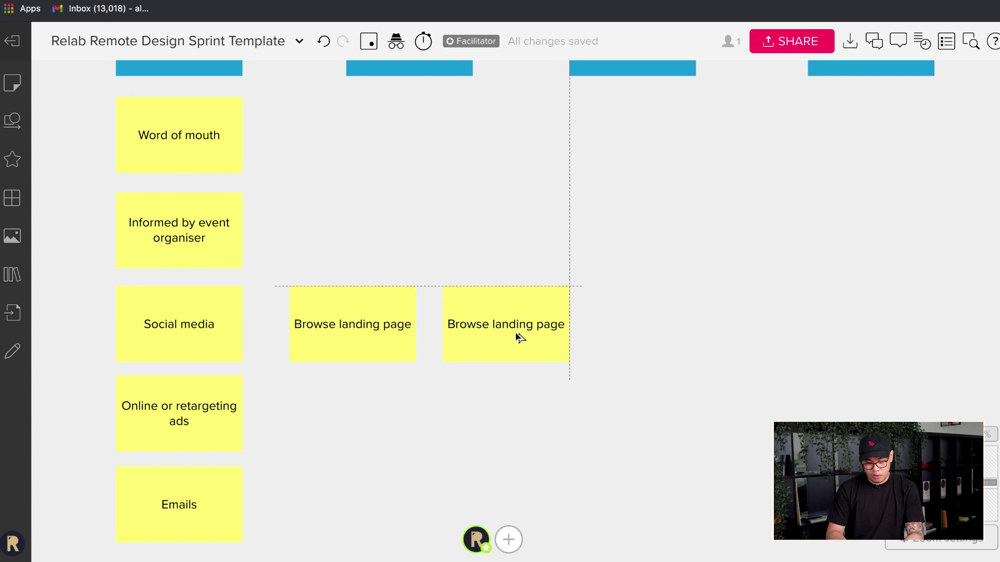
left_click(515, 337)
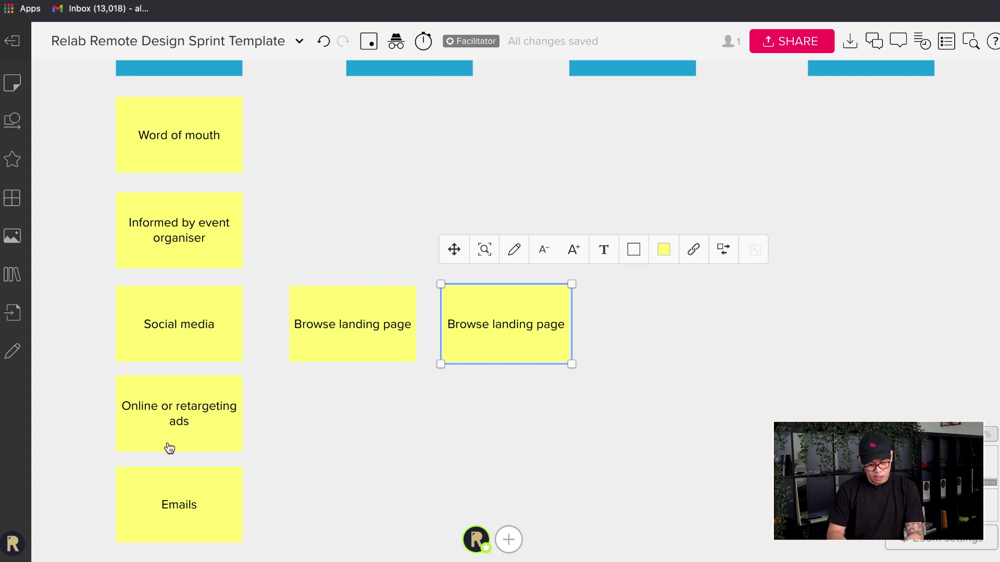
double_click(526, 333)
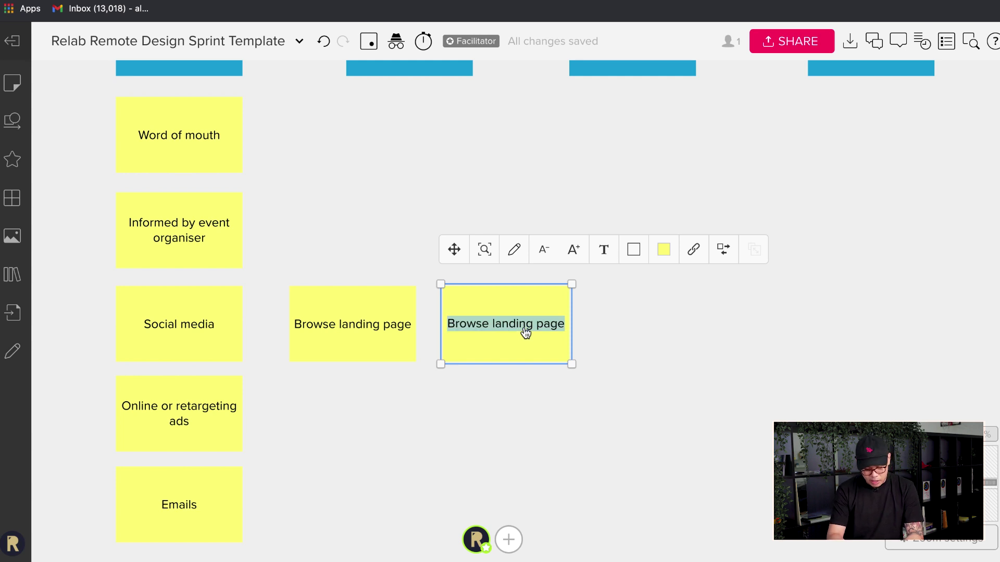
type("Crea")
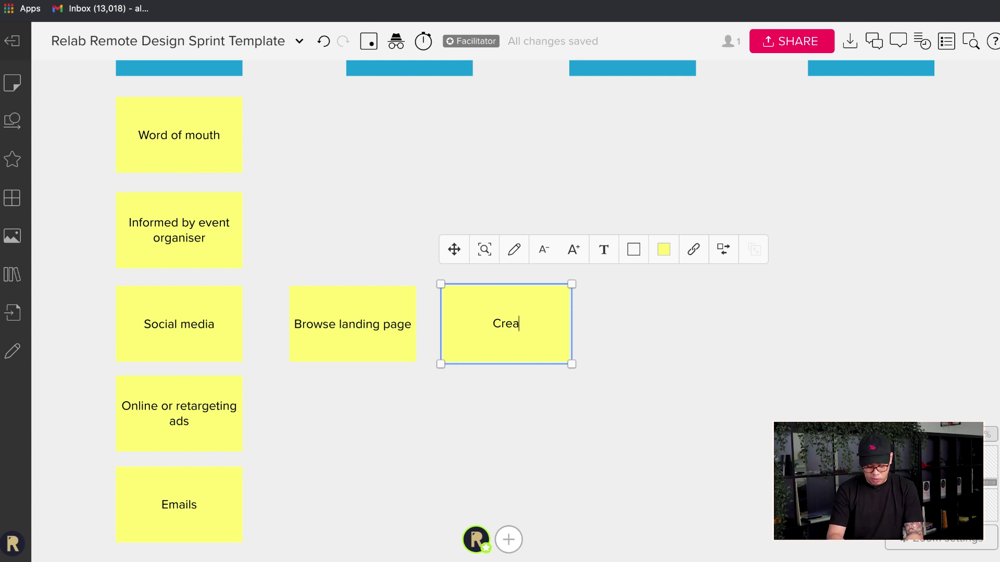
type("te an ")
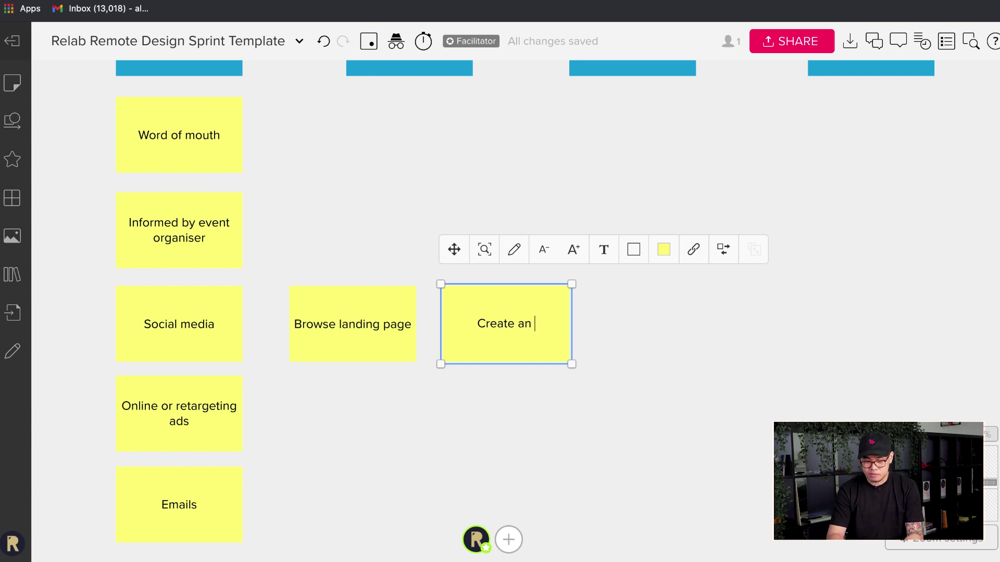
type("account")
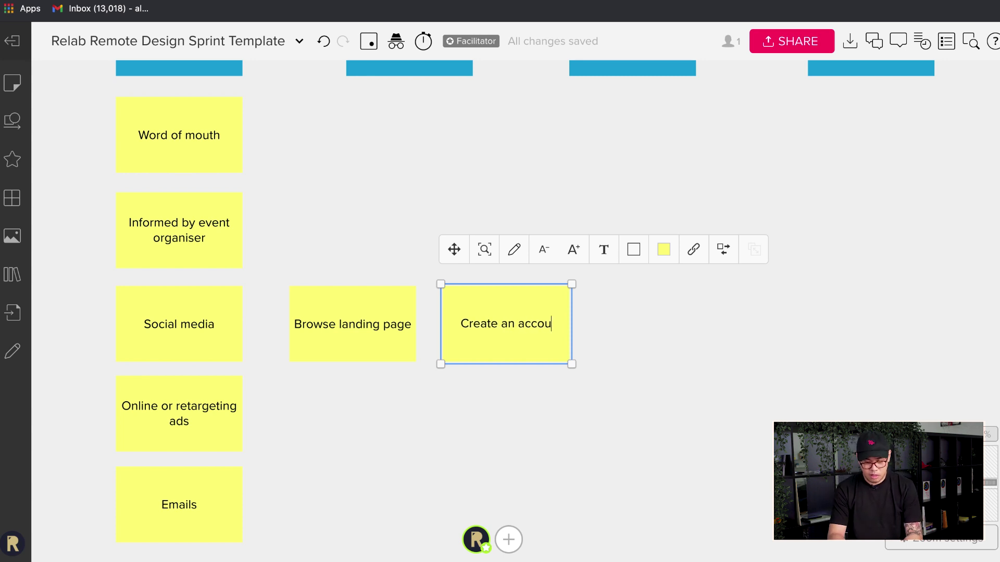
Align the 'Browse landing page' and 'Create an account' stickies in their row.
left_click(531, 425)
scroll(543, 362, "up", 3)
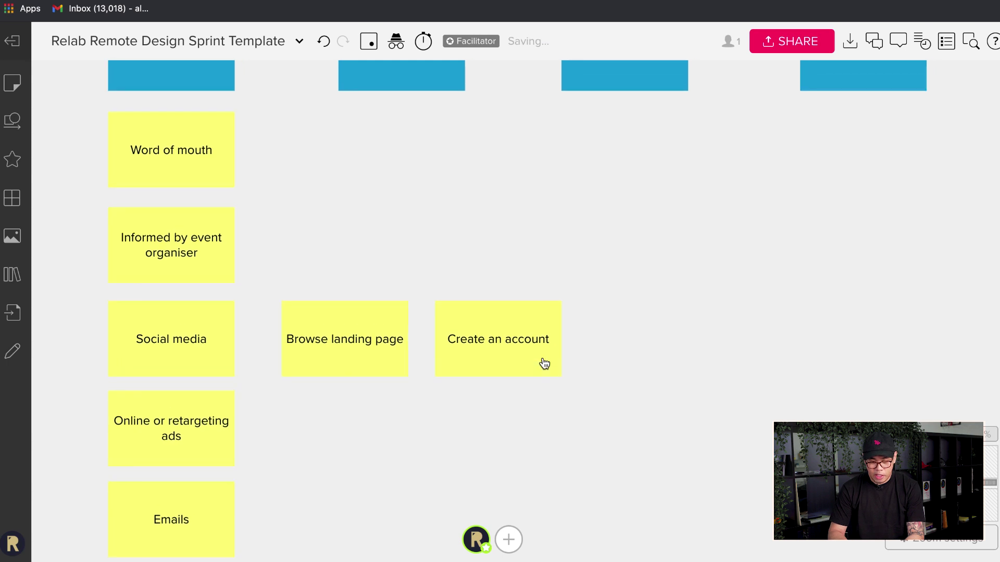
left_click(319, 423)
mouse_move(319, 423)
left_mouse_down()
mouse_move(299, 424)
mouse_move(323, 423)
mouse_move(309, 423)
left_mouse_up()
left_click_drag(463, 376, 462, 375)
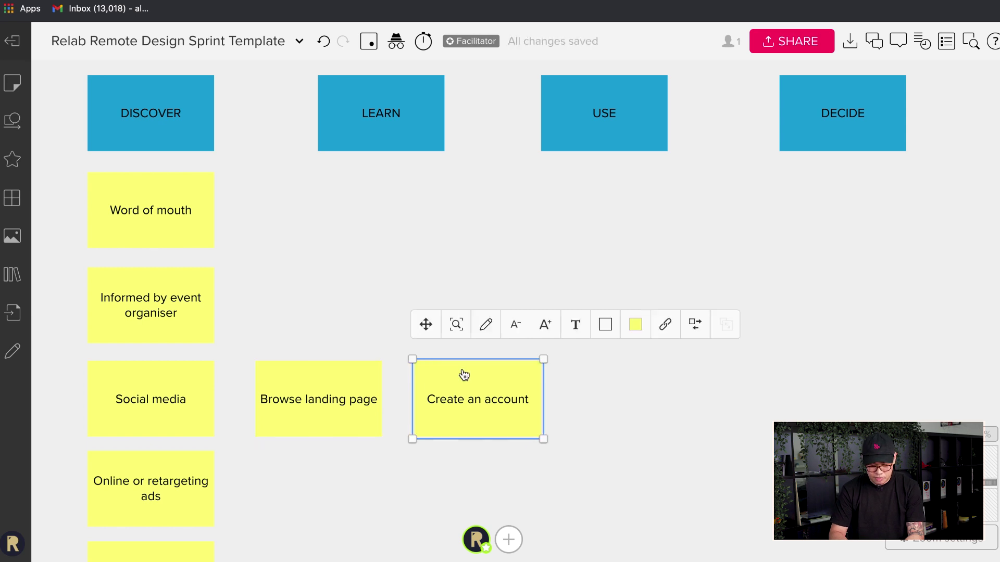
left_click(462, 375)
left_click(667, 481)
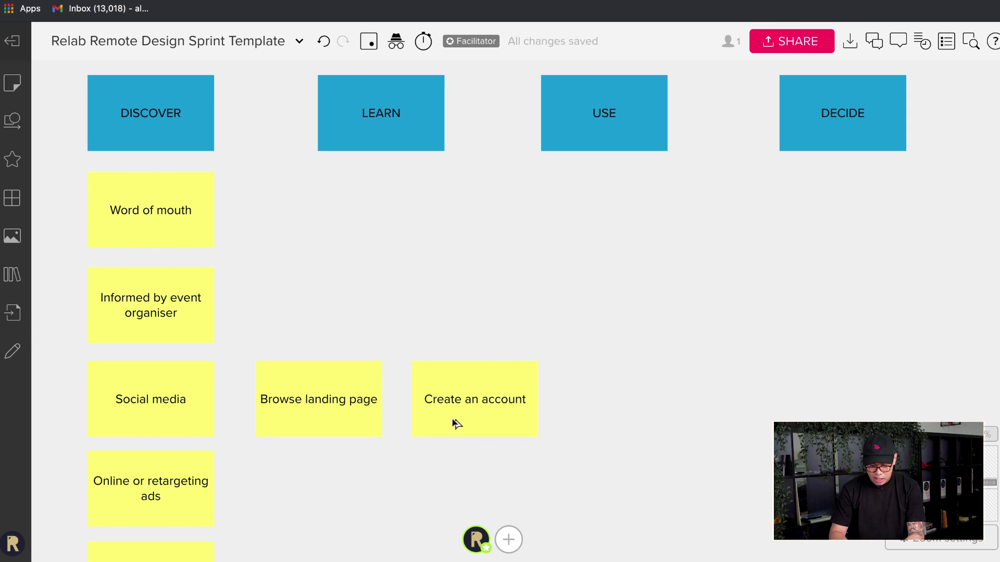
Copy the 'Create an account' sticky up beneath the USE header.
scroll(611, 397, "right", 5)
scroll(612, 396, "left", 2)
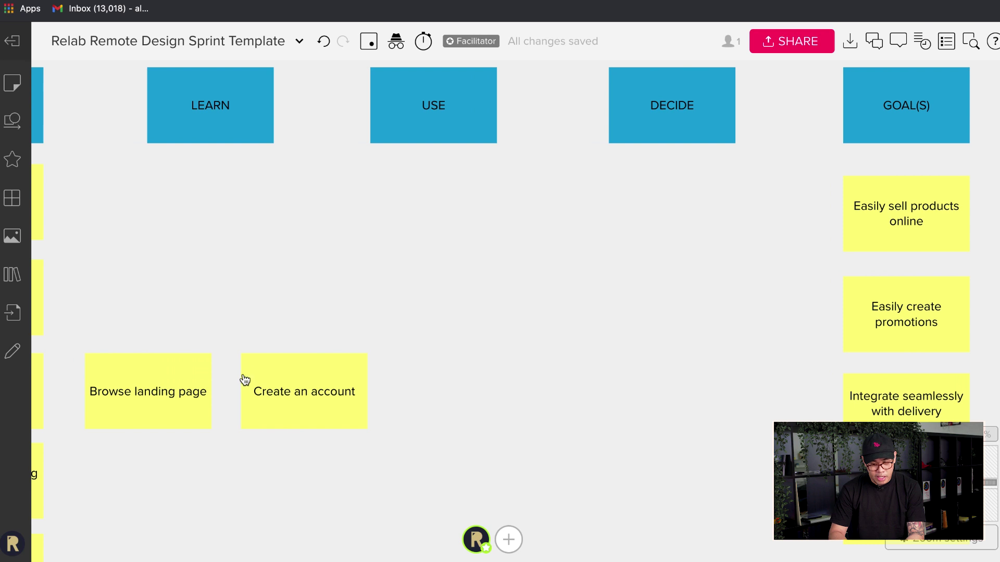
scroll(320, 351, "up", 3)
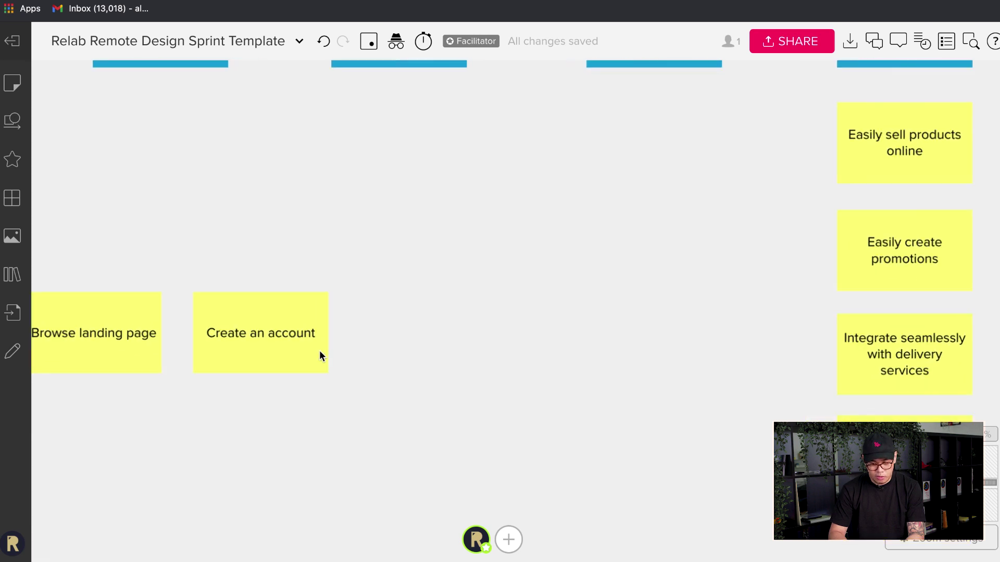
scroll(320, 356, "down", 2)
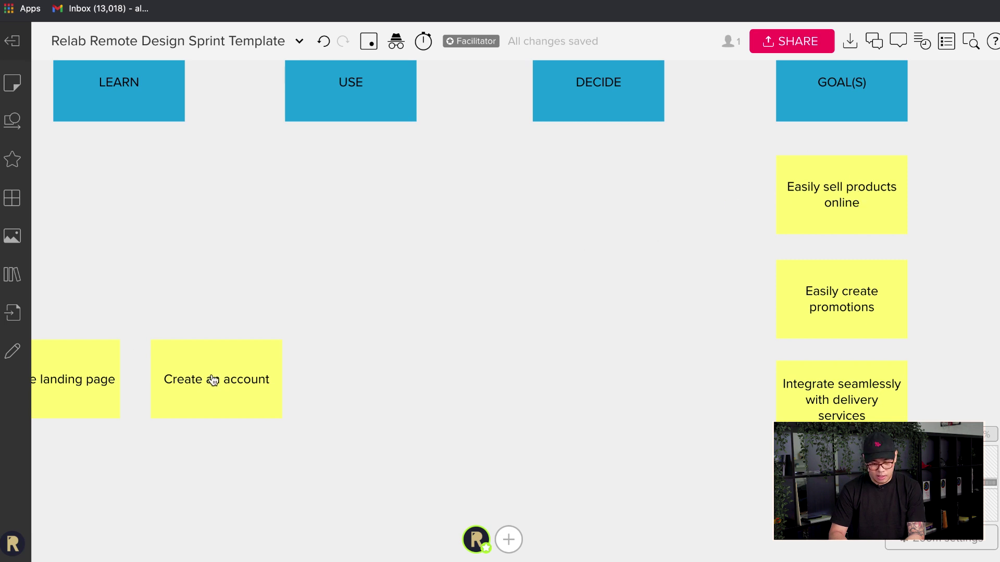
left_click_drag(216, 379, 362, 194, "alt")
Retype the copy as 'Manage product collection' and duplicate it as 'Publish product or collection'.
double_click(362, 193)
type("M")
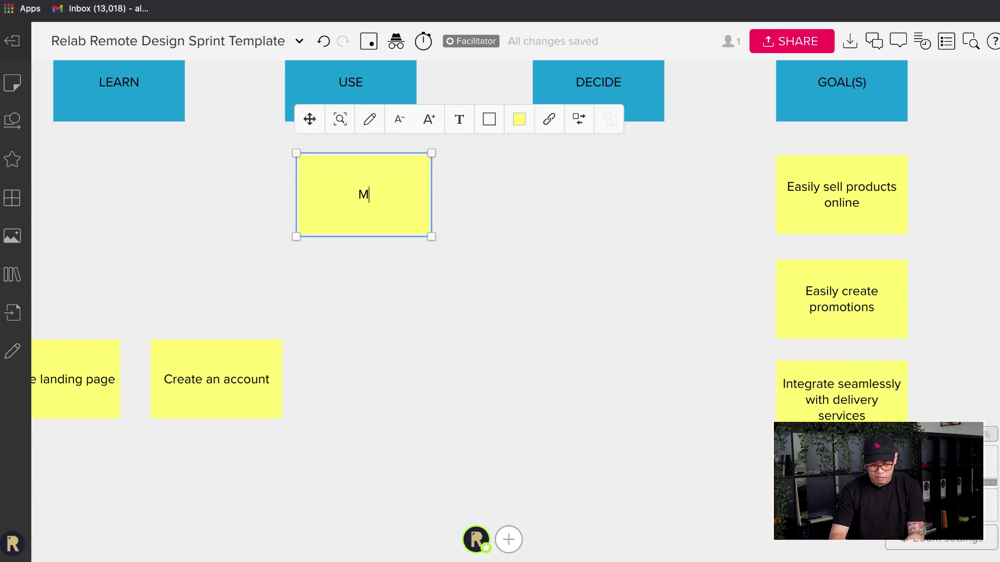
type("anage prod")
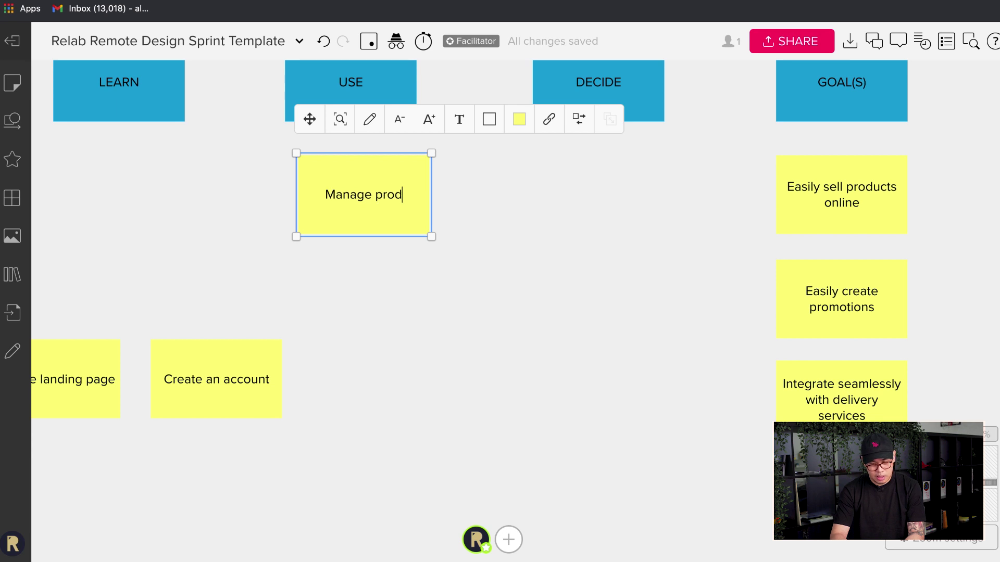
type("uct collec")
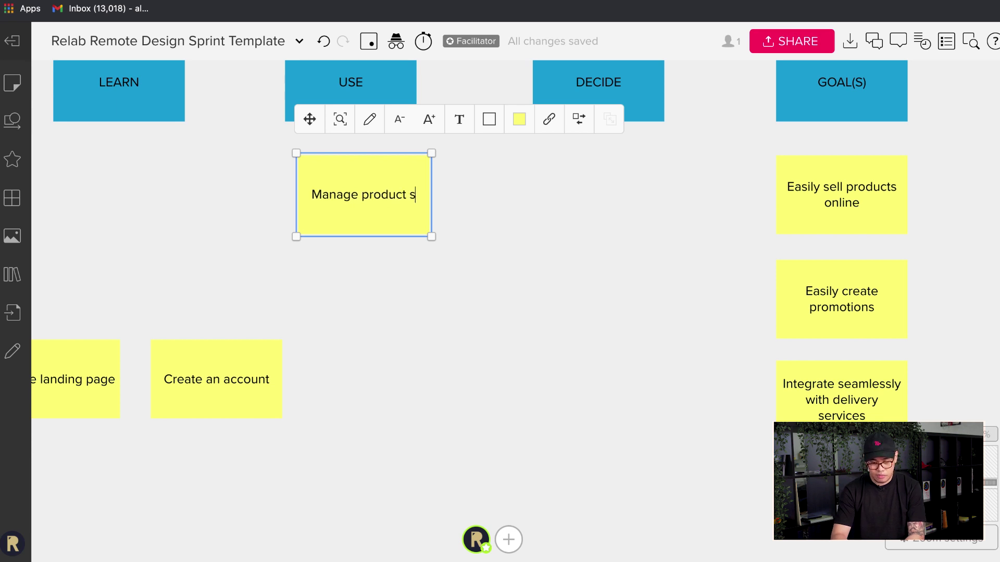
type("tion")
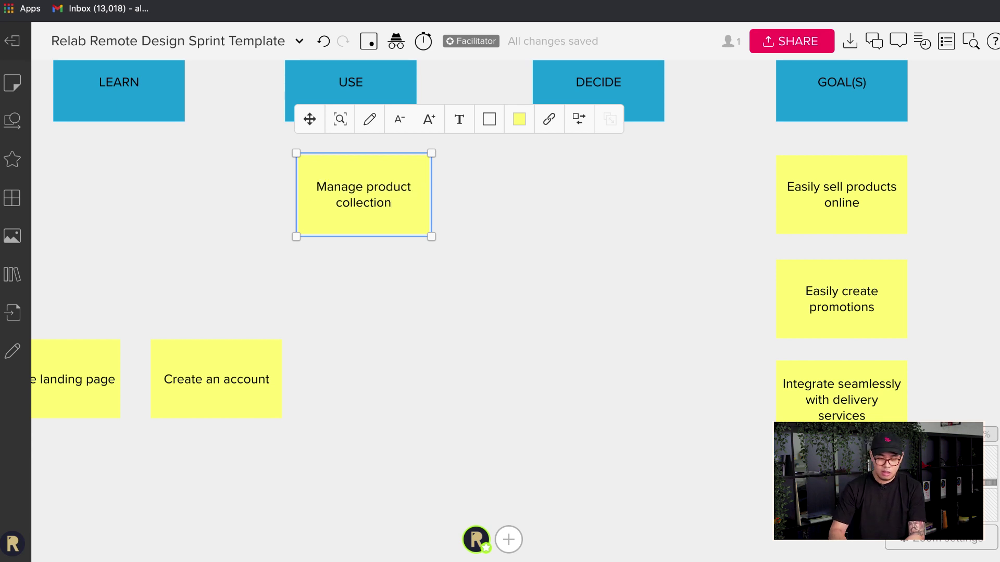
left_click(468, 249)
key("ctrl+v")
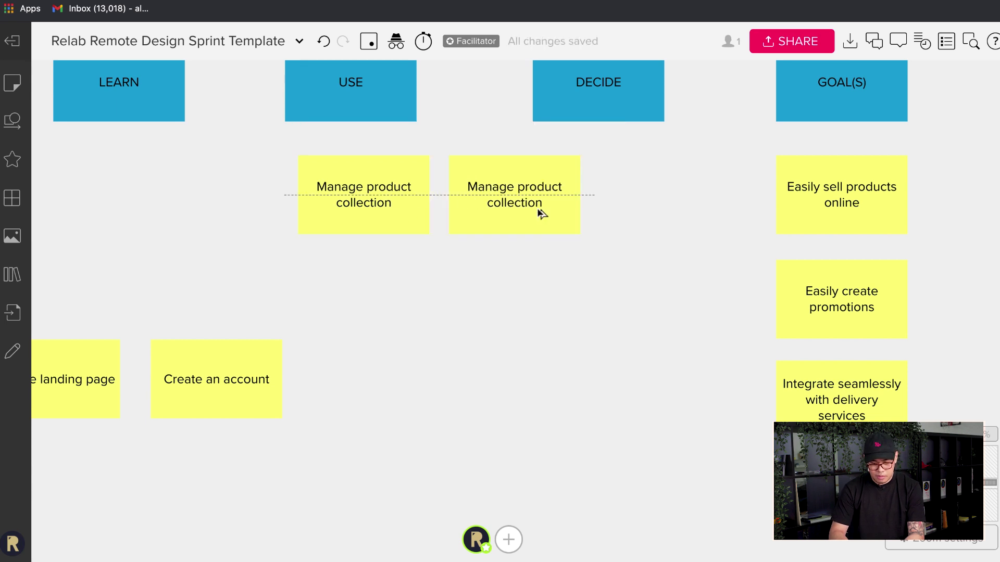
double_click(540, 208)
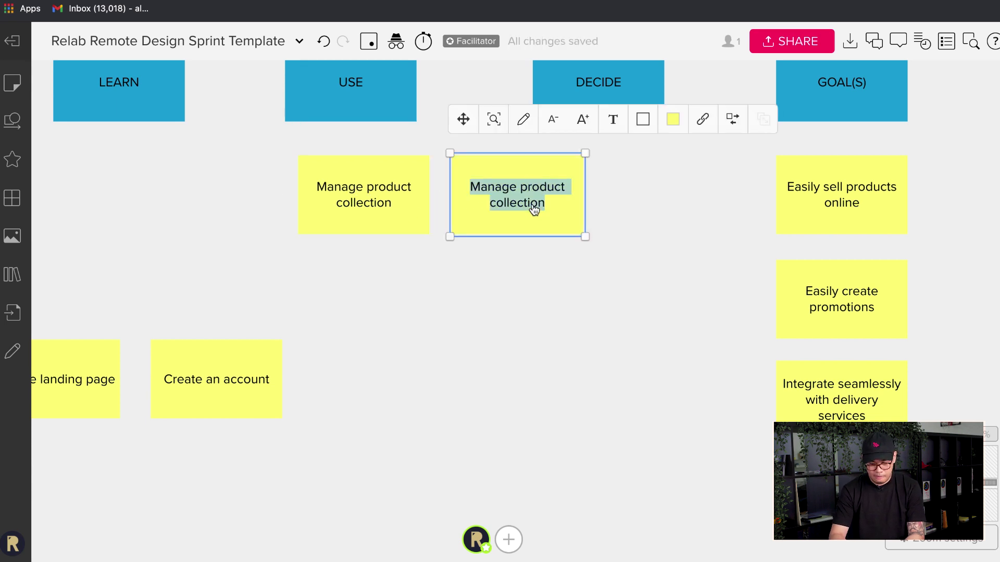
type("Publi")
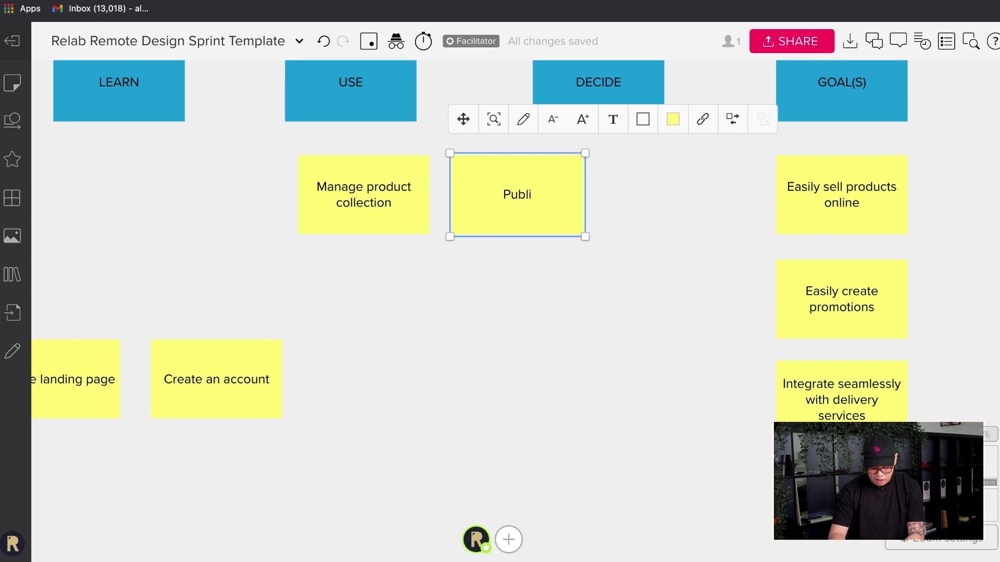
type("s")
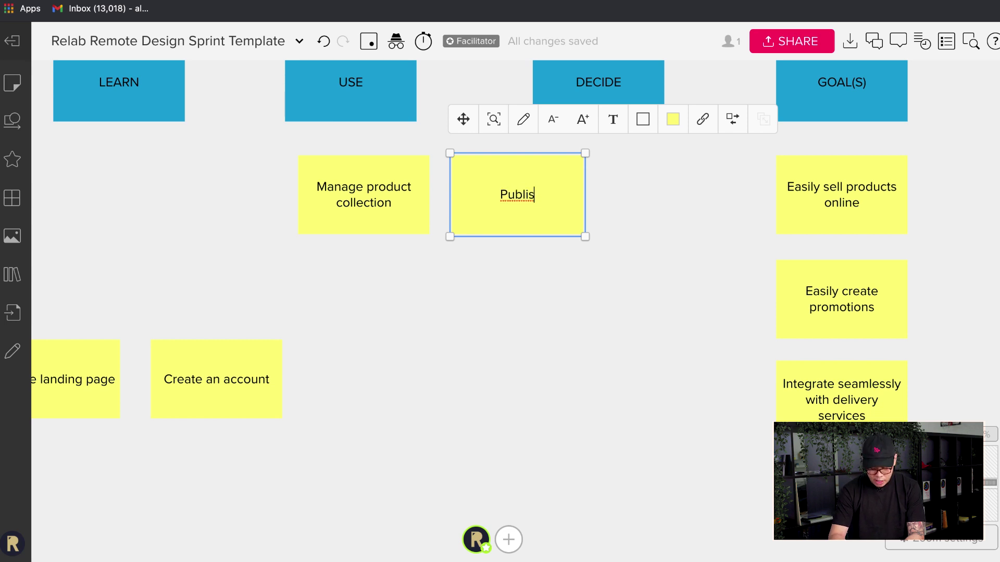
type("h")
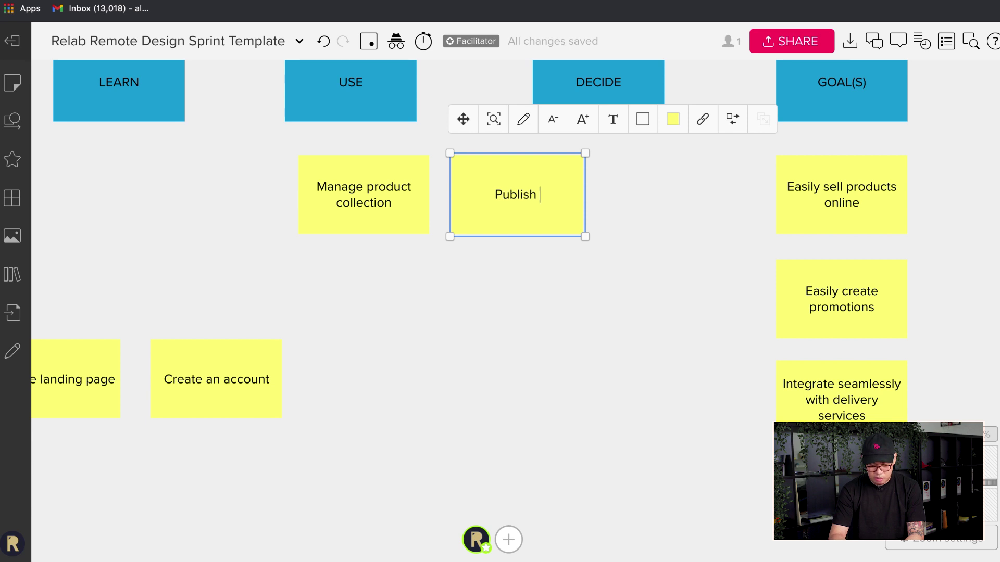
type(" product a")
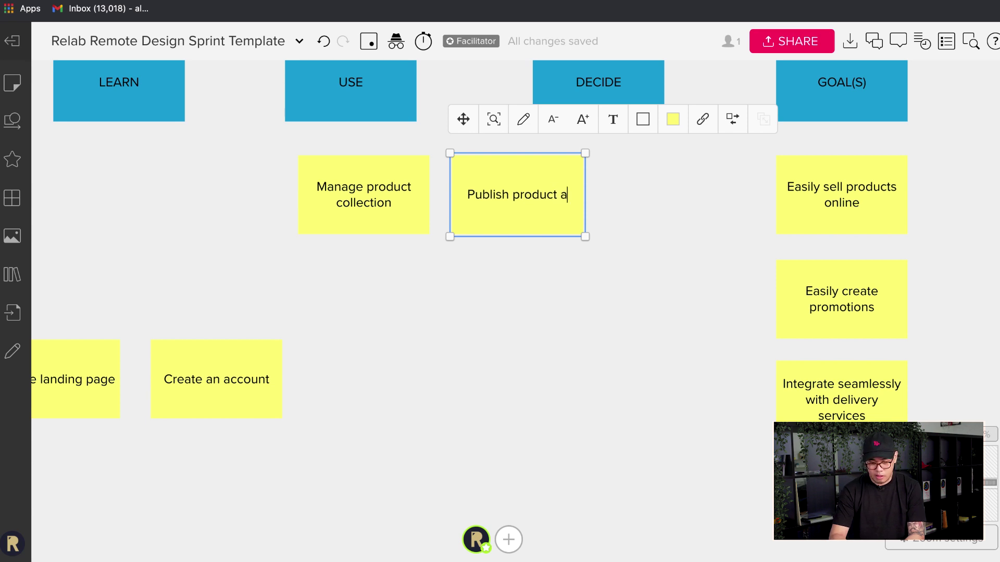
key("BackSpace")
type("or")
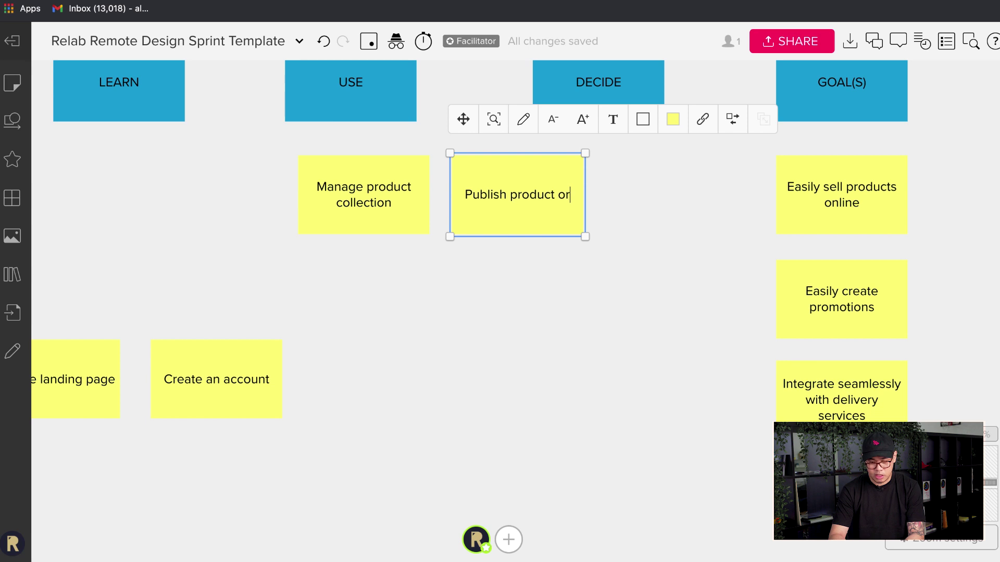
type(" collection")
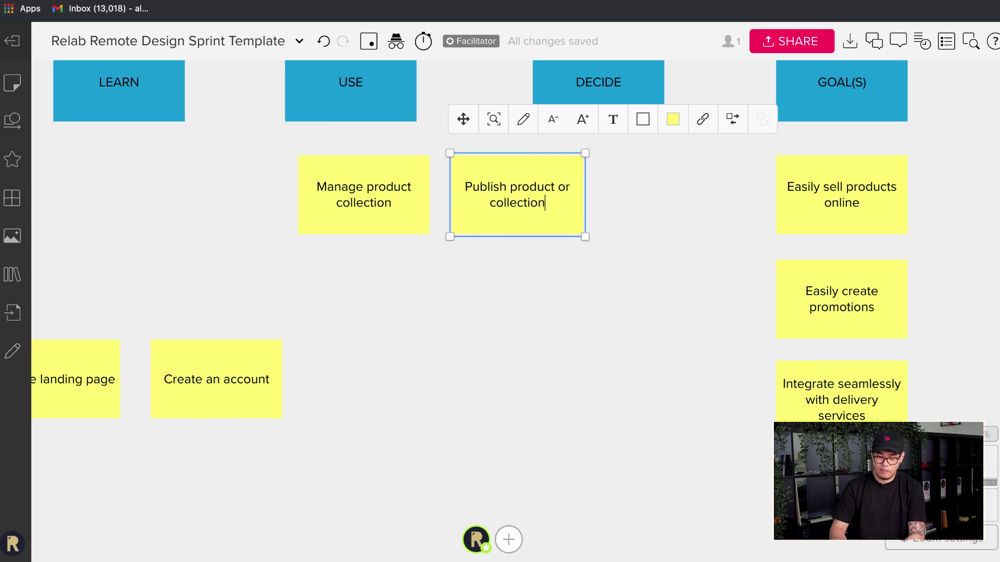
Correct the Manage sticky to read 'Manage product or collection'.
double_click(410, 198)
key("BackSpace")
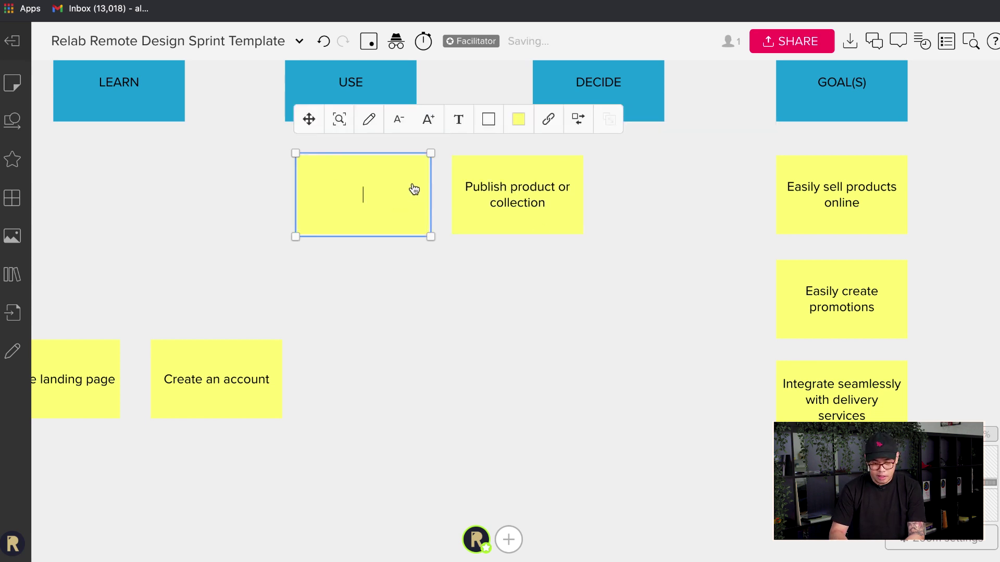
left_click(455, 345)
left_click(426, 184)
key("ctrl+z")
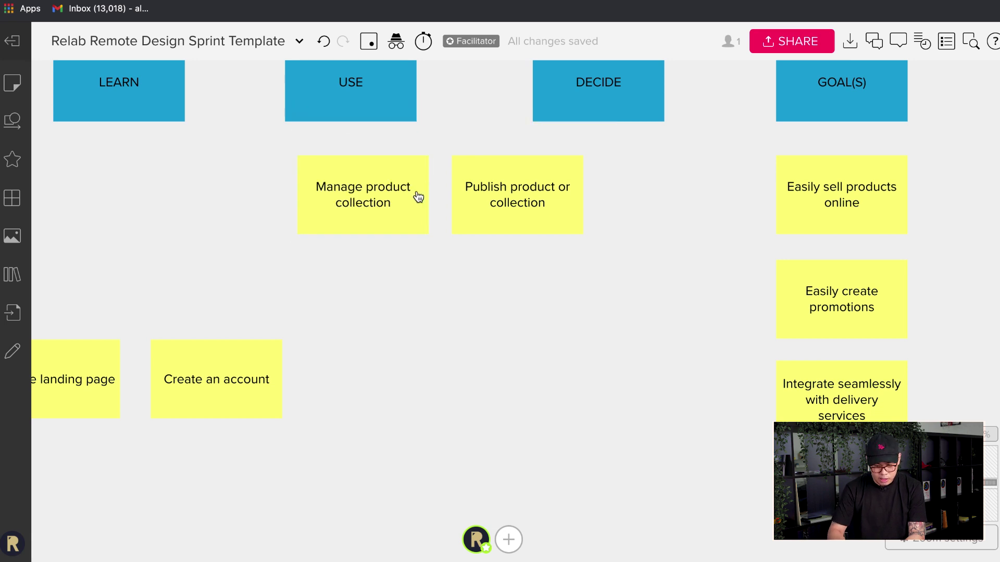
left_click(404, 195)
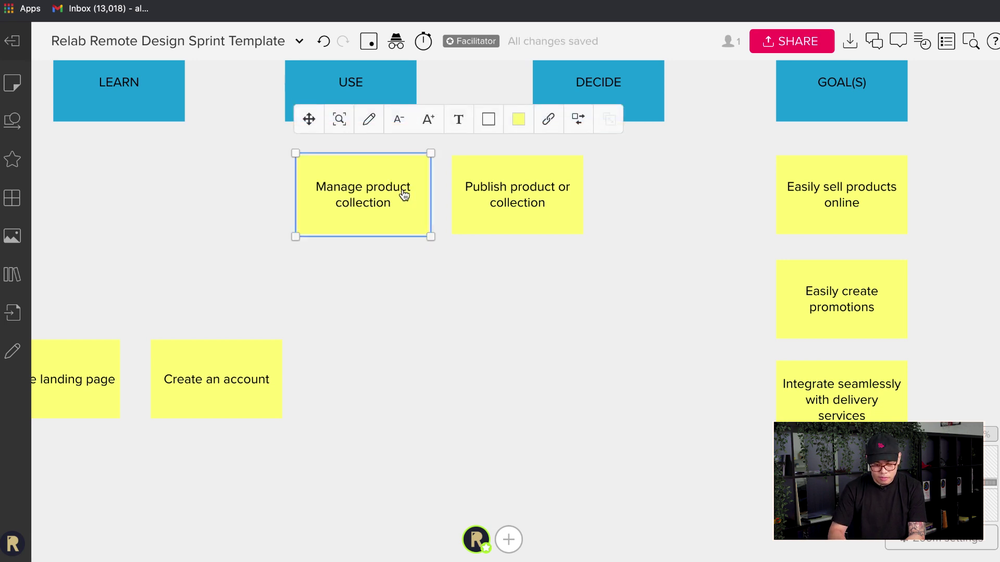
double_click(404, 194)
key("Right")
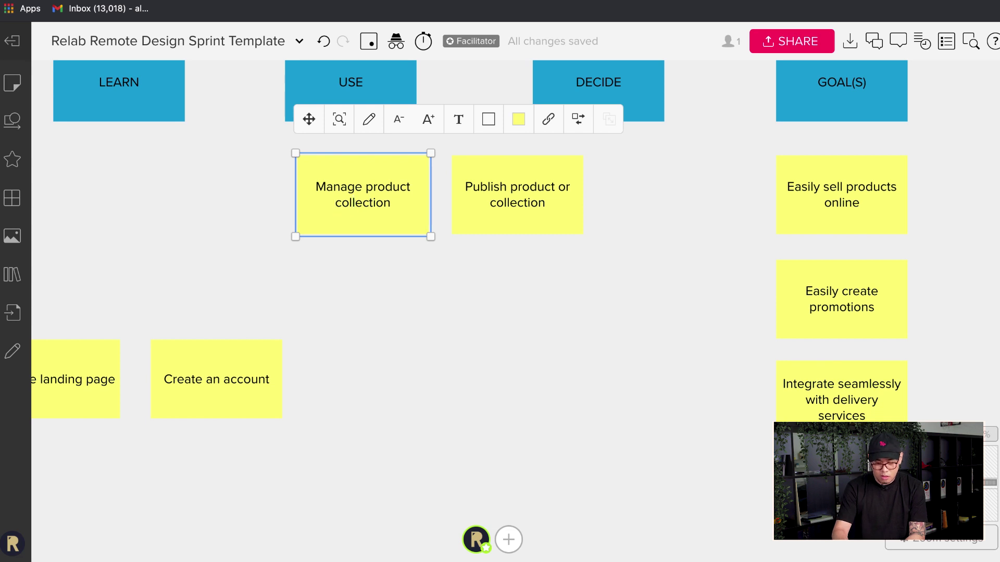
left_click(335, 203)
type("or")
left_click(495, 294)
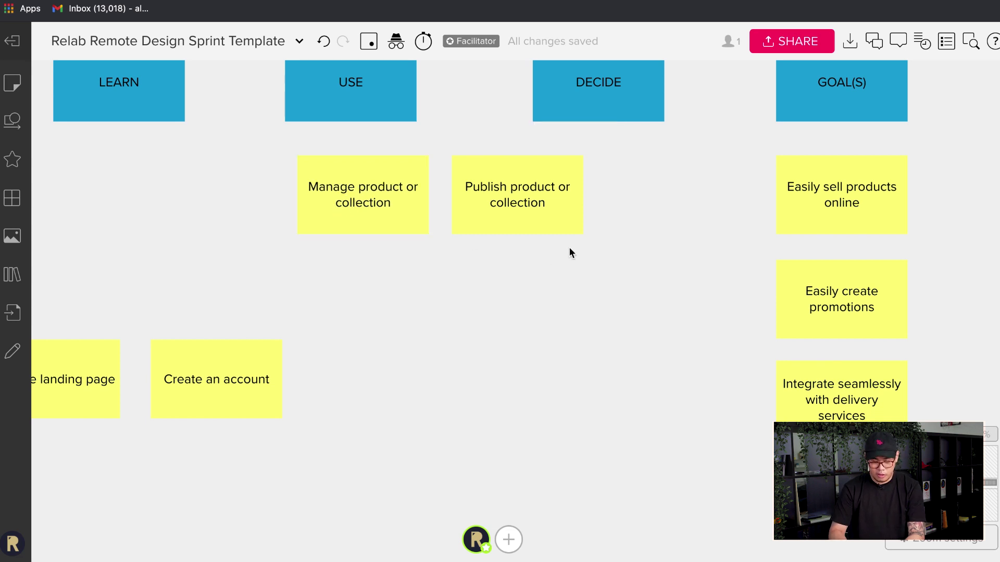
Position the Publish sticky under DECIDE and the Manage sticky under USE.
left_click_drag(579, 211, 660, 210)
left_click(391, 197)
mouse_move(391, 198)
left_mouse_down()
mouse_move(423, 199)
mouse_move(406, 199)
left_mouse_up()
Duplicate the Manage and Publish pair below and retype them 'Manage promotions' and 'Publish promotions'.
left_click(490, 387)
scroll(490, 388, "down", 2)
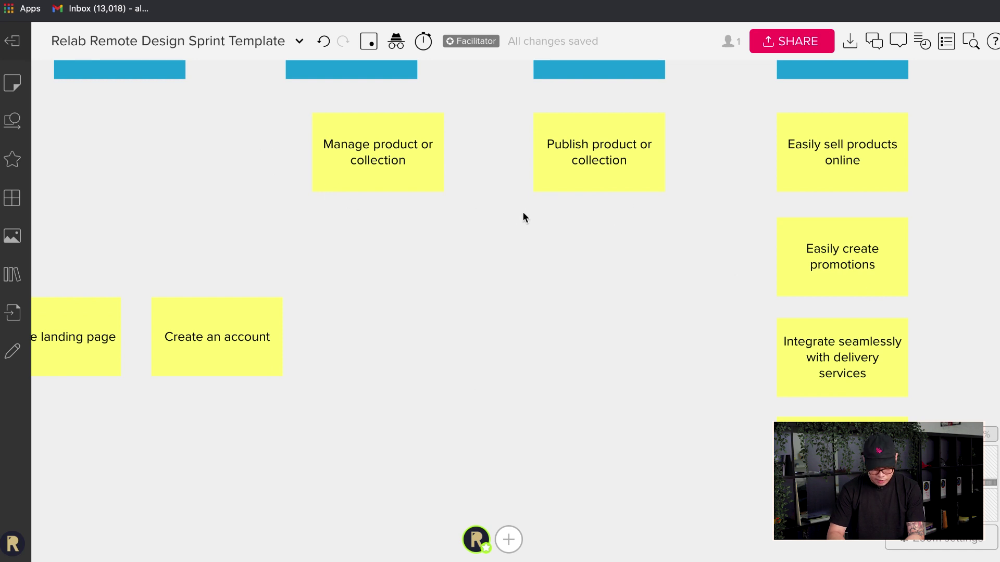
left_click_drag(293, 150, 576, 280)
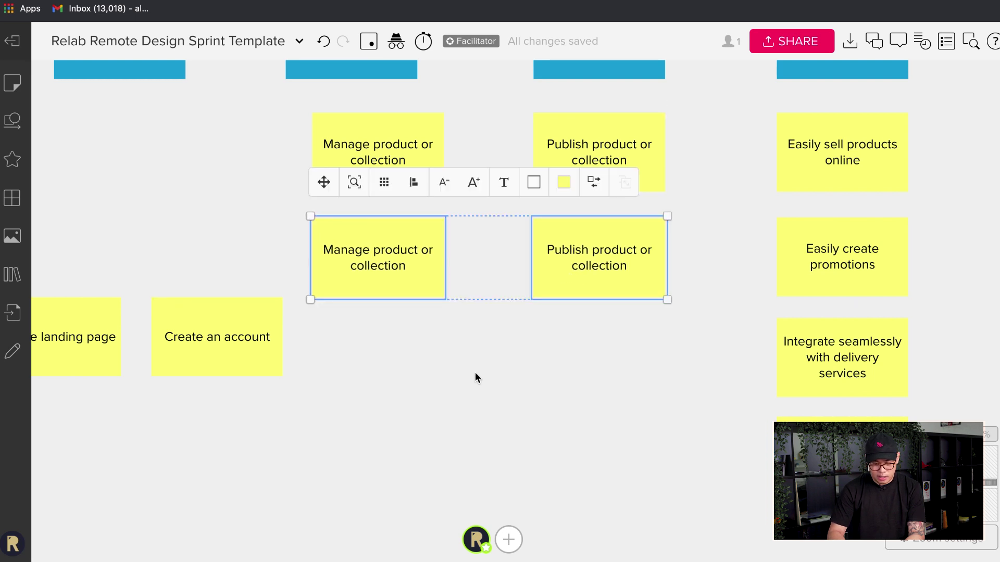
left_click(475, 371)
double_click(365, 253)
key("BackSpace")
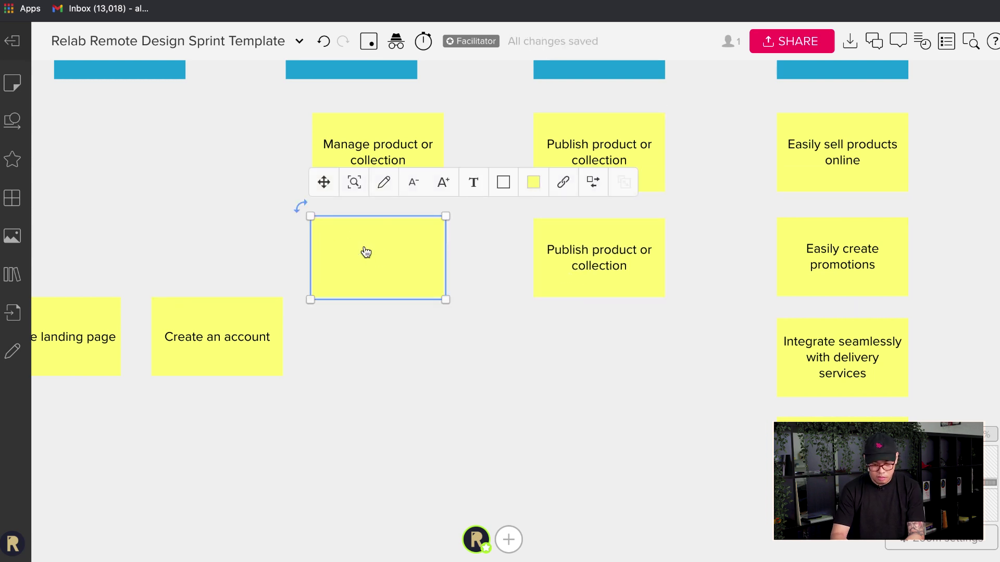
type("Manage promotions")
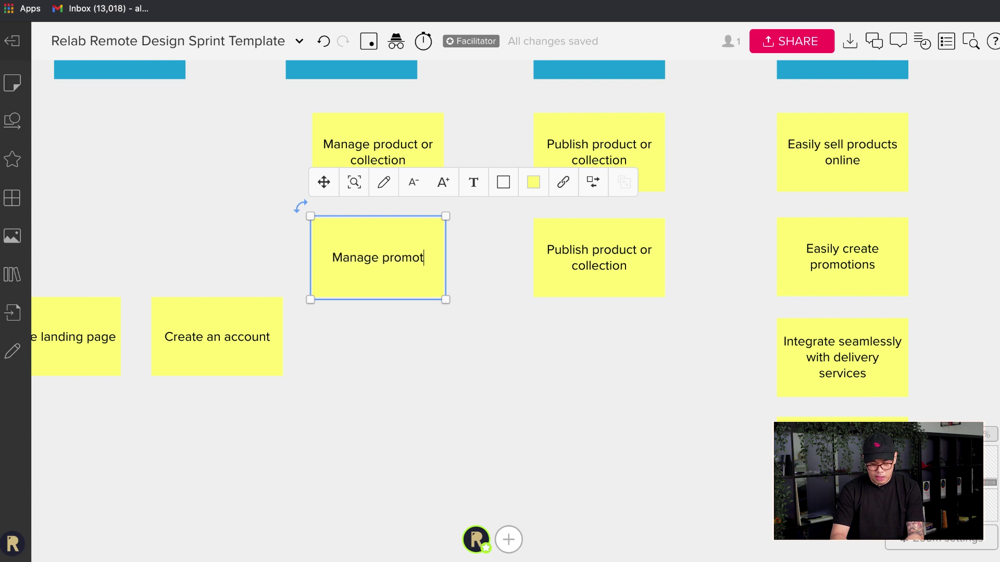
left_click(572, 264)
double_click(572, 264)
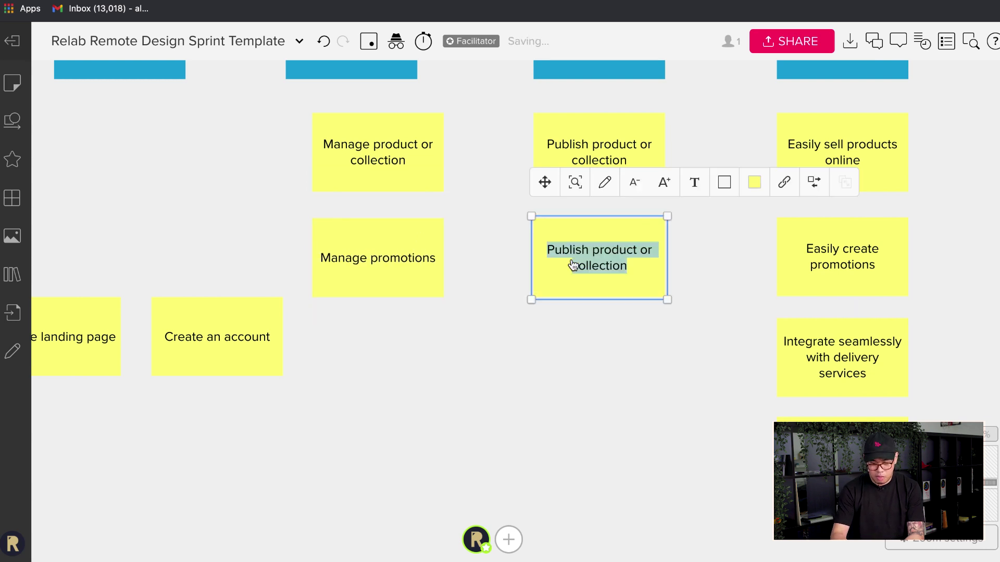
type("Publish promotions")
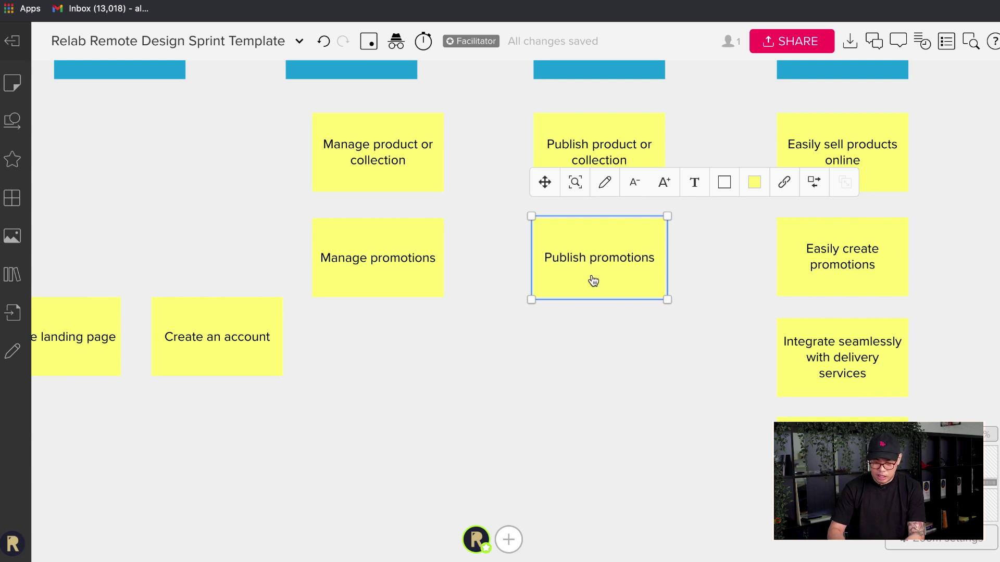
left_click(675, 373)
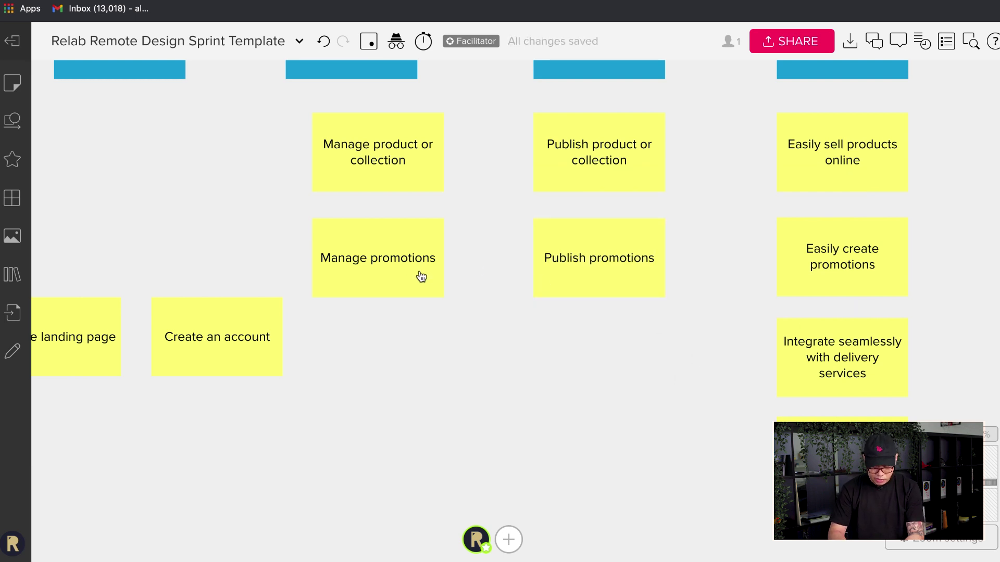
Add 'Manage orders' under USE and a 'Fulfil orders' copy under DECIDE.
left_click_drag(627, 339, 390, 371)
left_click(430, 394)
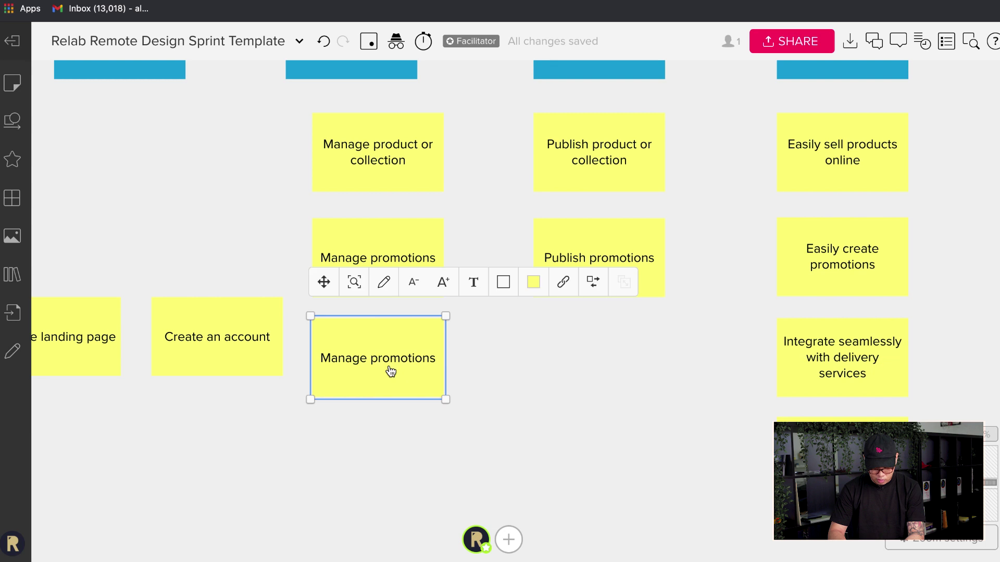
double_click(390, 370)
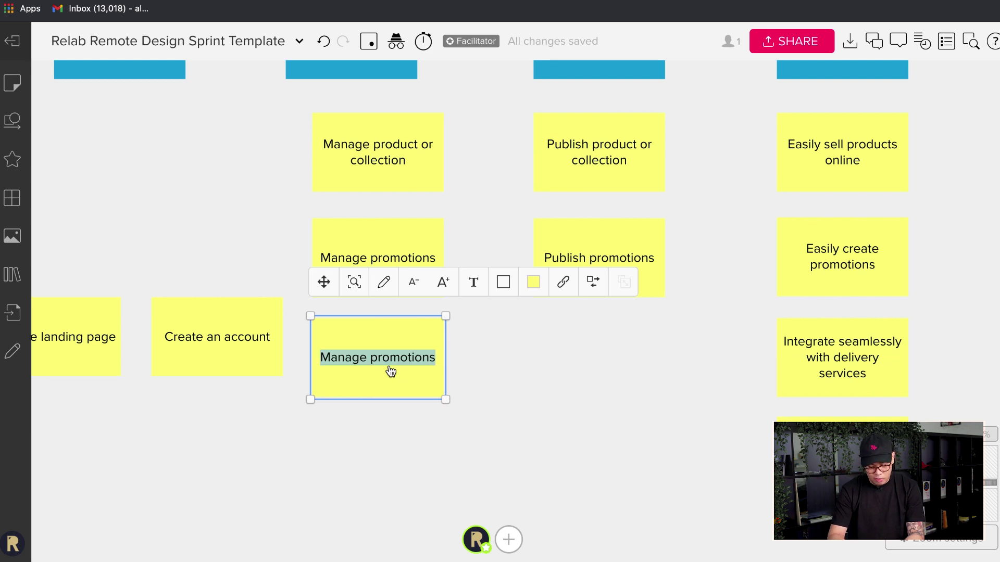
type("Manage orders")
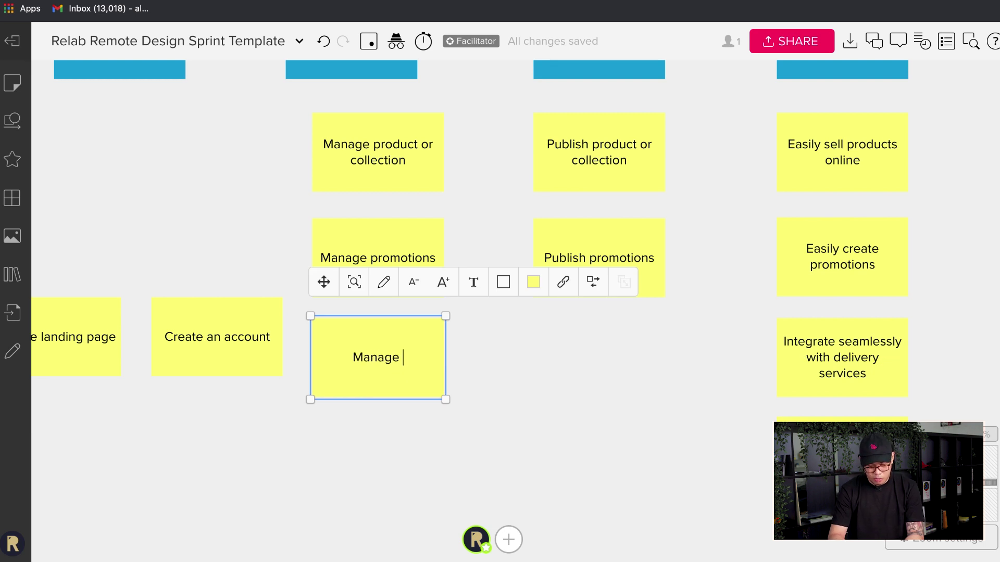
left_click(484, 373)
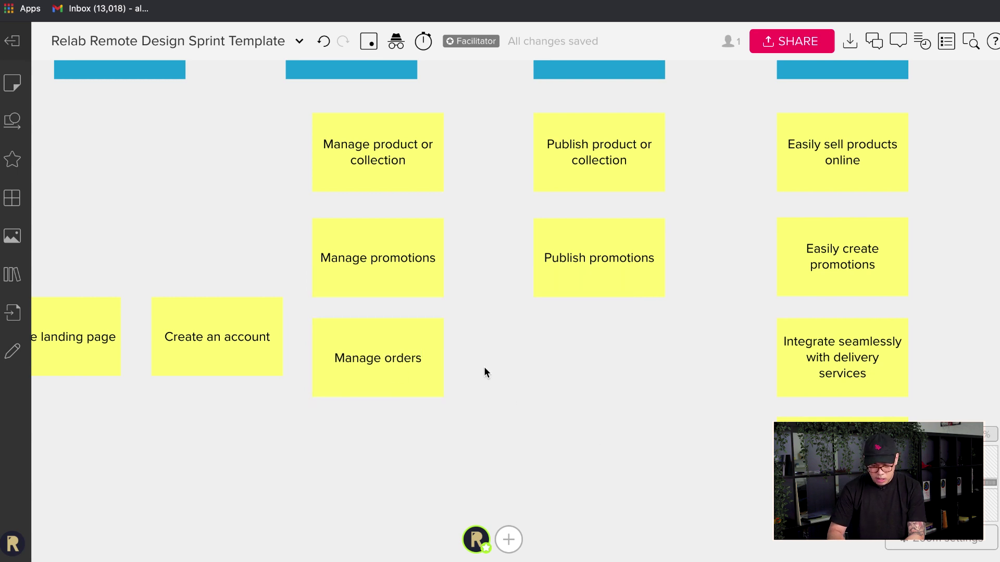
left_click_drag(430, 354, 651, 354)
double_click(636, 356)
type("F")
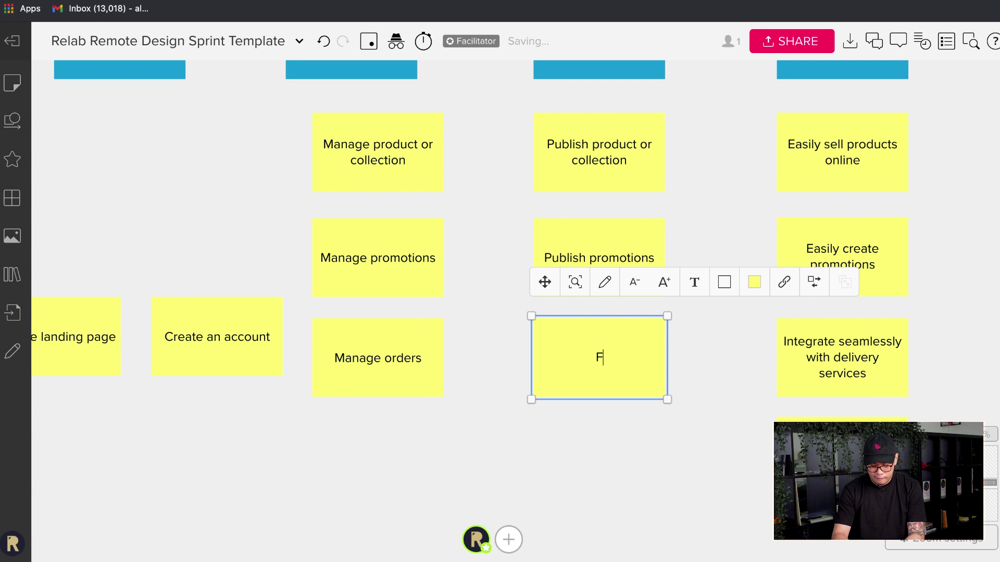
type("ulfil orders")
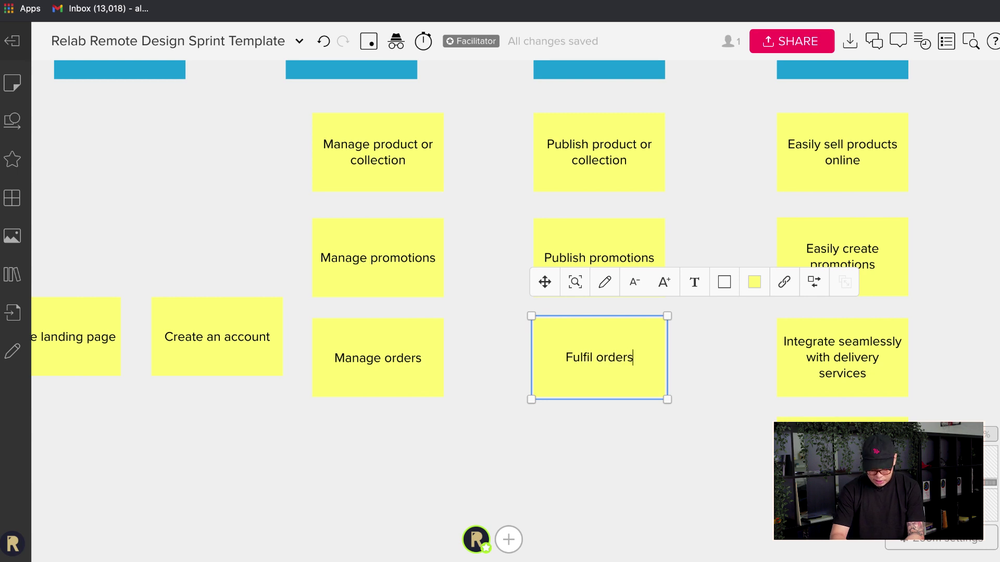
left_click(585, 412)
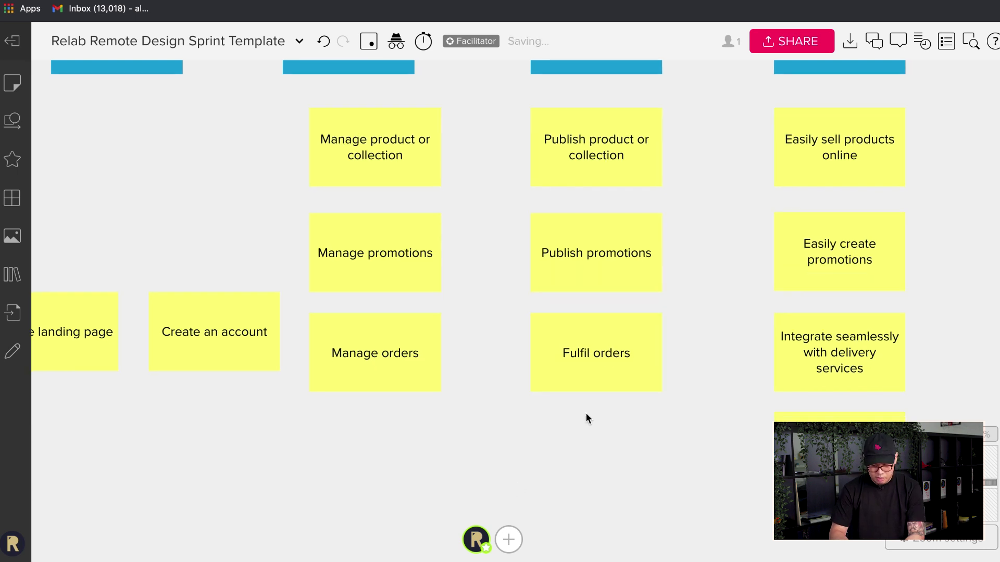
scroll(676, 391, "down", 1)
scroll(817, 364, "down", 3)
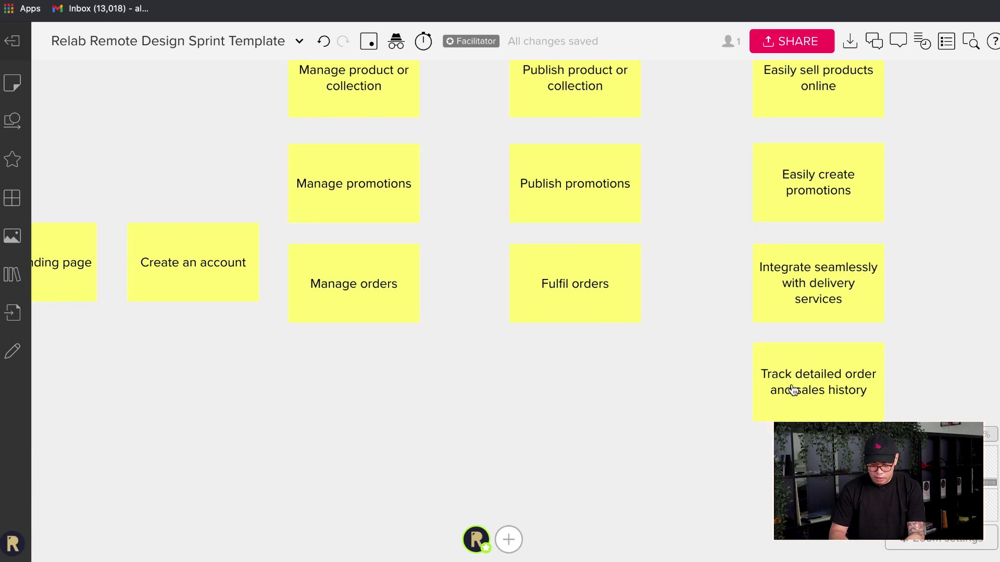
scroll(786, 391, "down", 1)
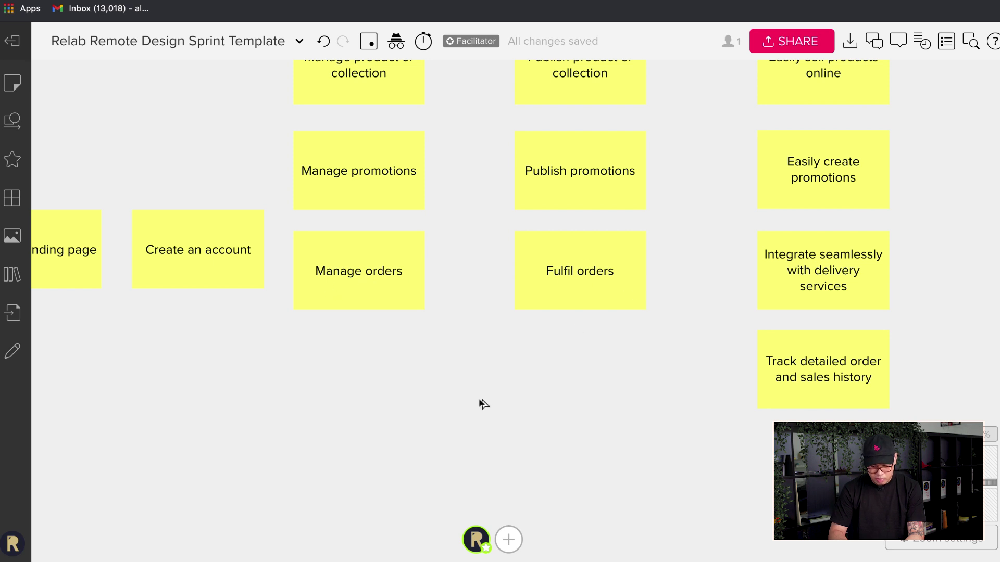
Copy the Fulfil orders sticky into a lower row and rename it 'View history'.
left_click_drag(478, 400, 506, 381)
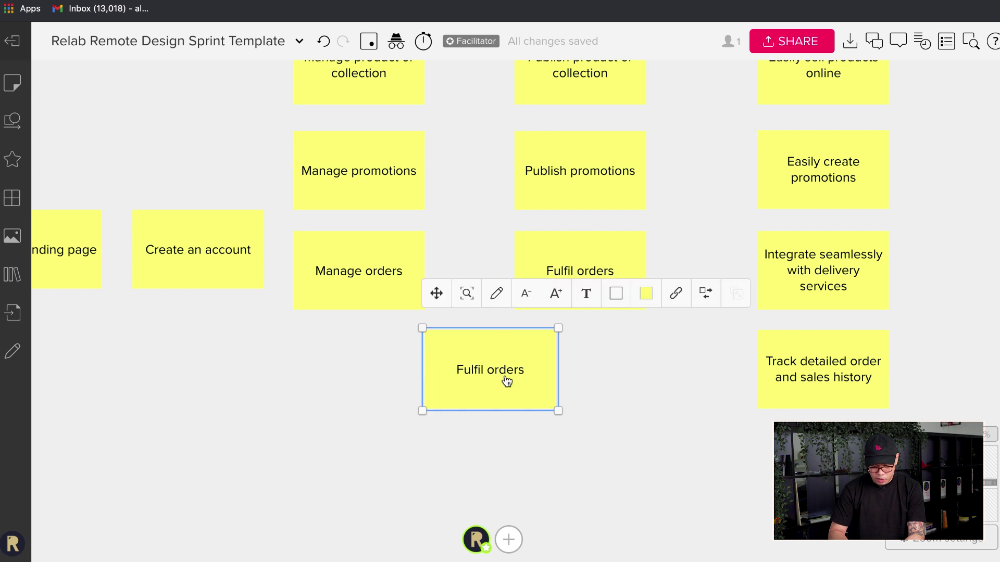
double_click(506, 382)
type("View history")
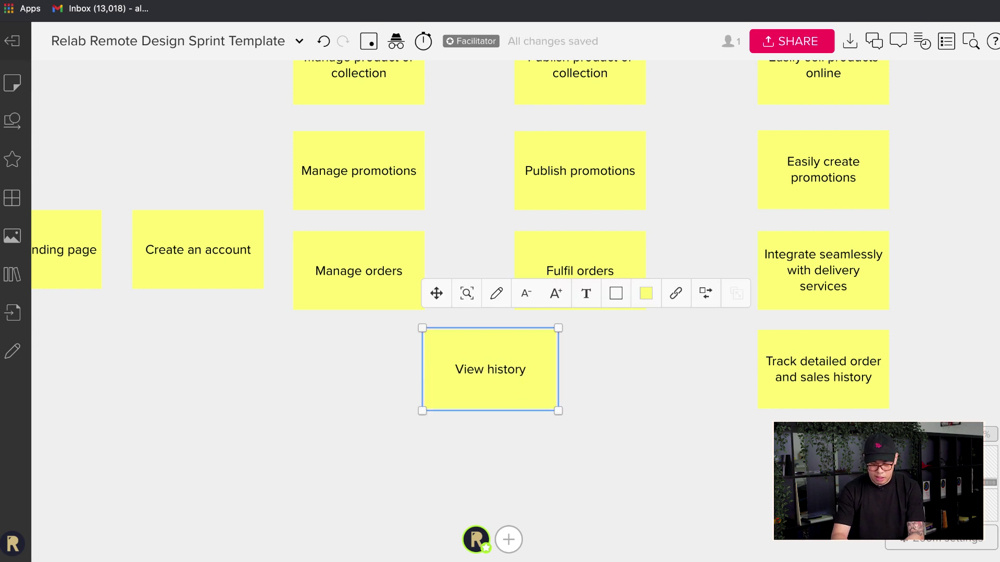
left_click(685, 418)
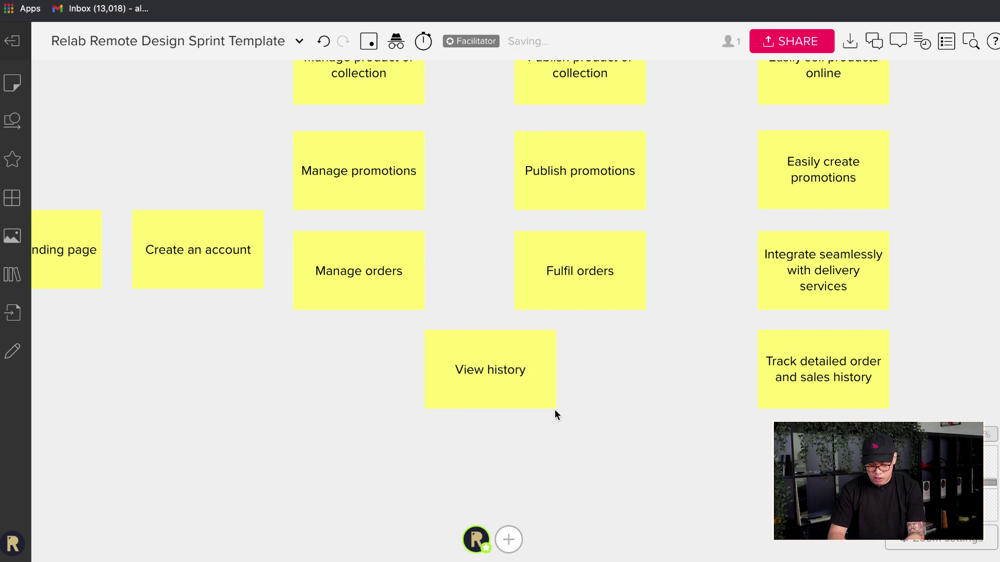
Paste another sticky beside View history and rename it 'Download reports'.
key("ctrl+v")
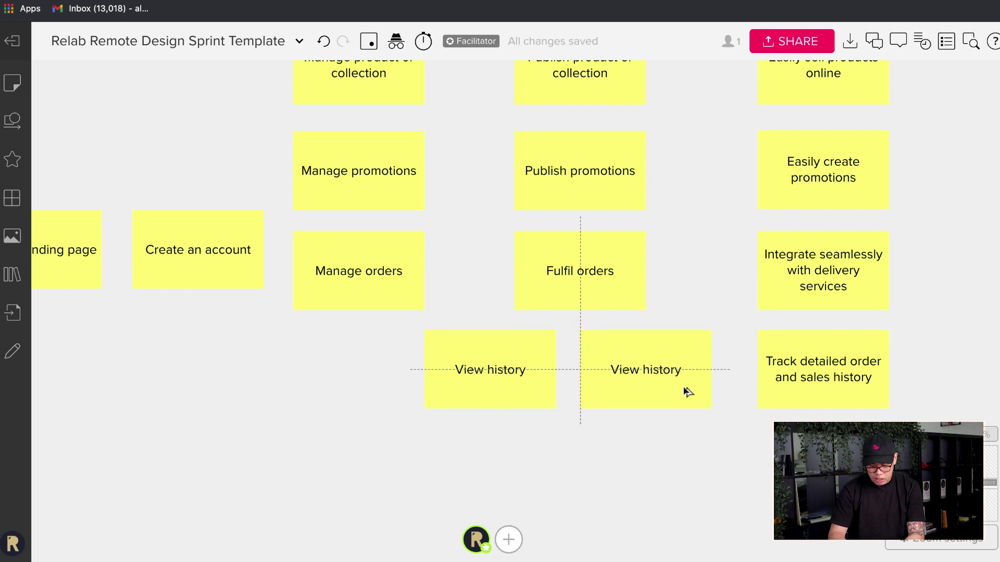
left_click(683, 389)
double_click(656, 355)
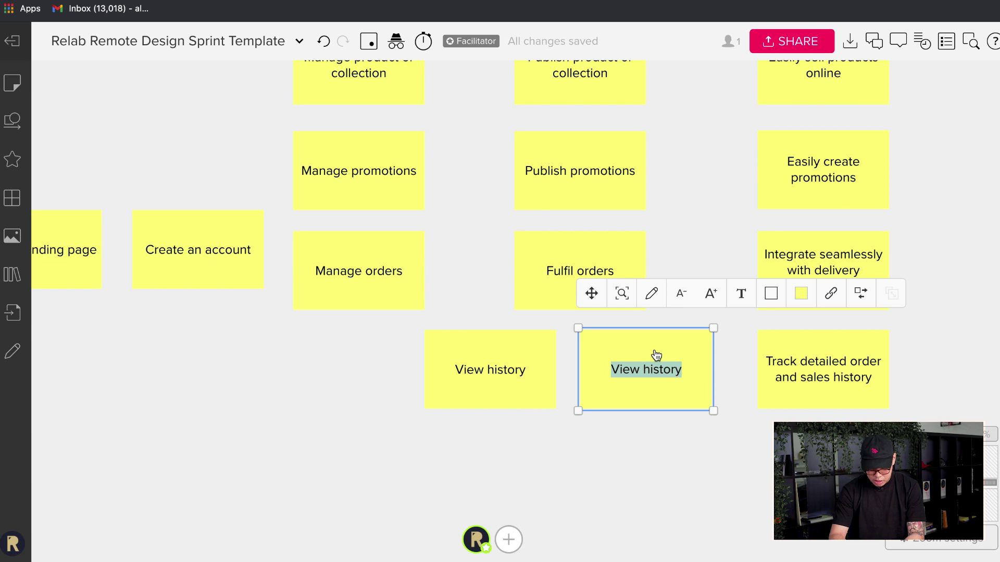
type("Download r")
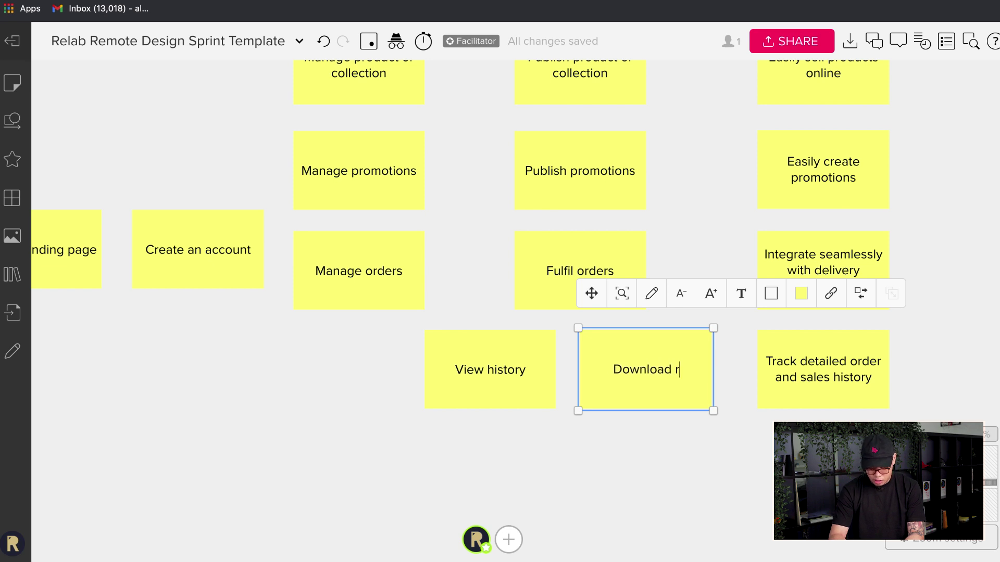
type("eports")
left_click(657, 442)
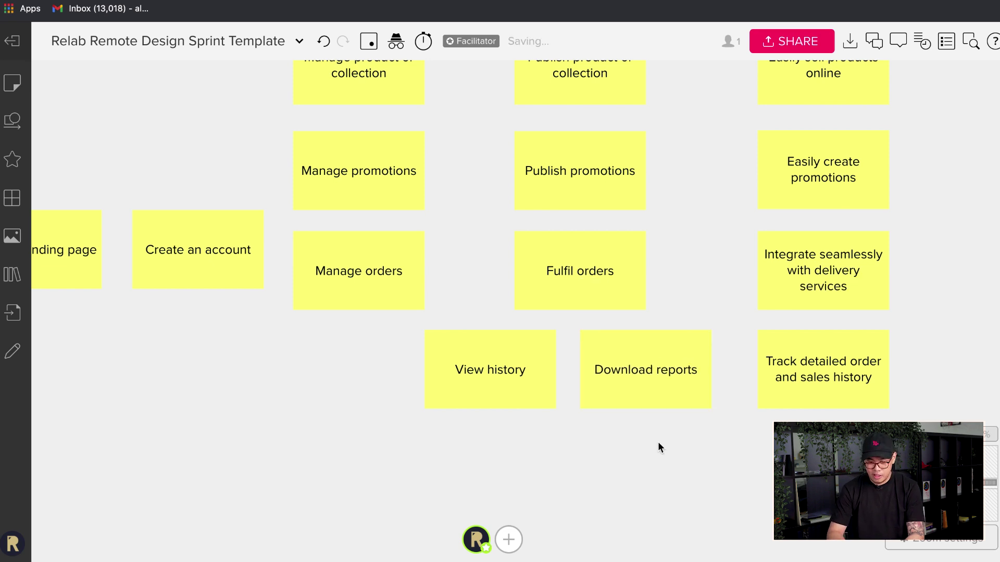
Nudge View history, Download reports and Track detailed order slightly lower, then select the USE column stickies.
scroll(658, 442, "down", 5)
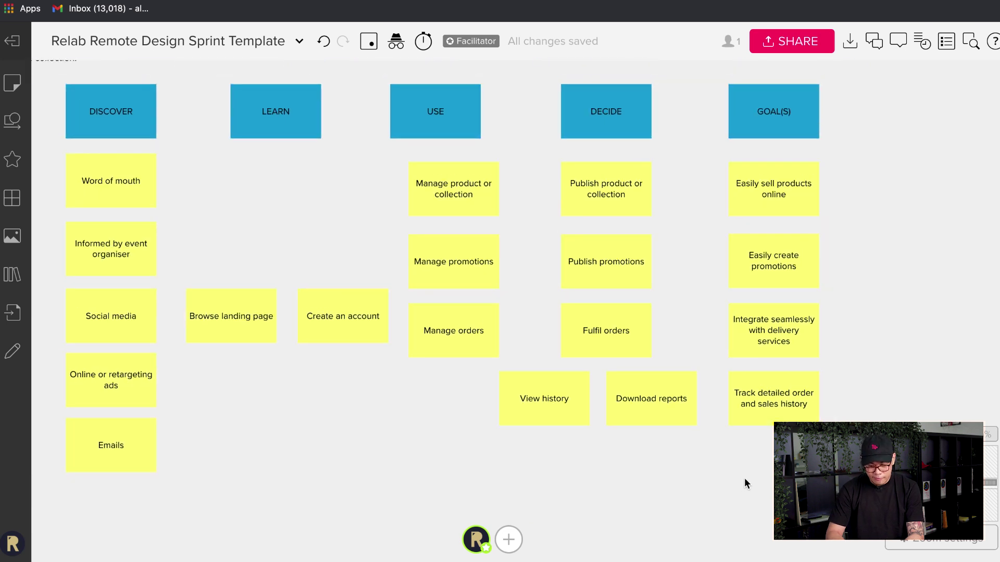
left_click_drag(744, 477, 541, 404)
left_click(464, 386)
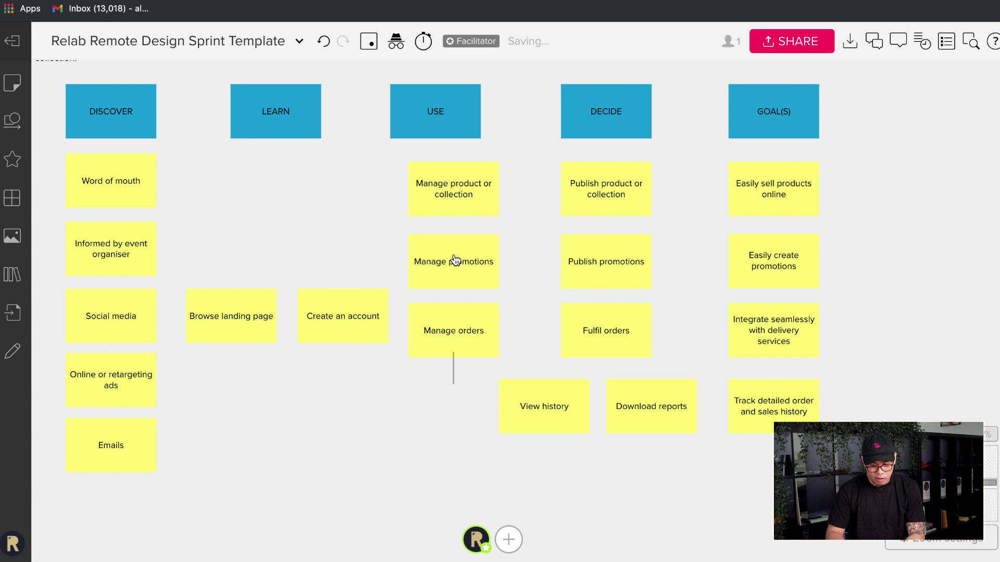
left_click_drag(454, 260, 458, 172)
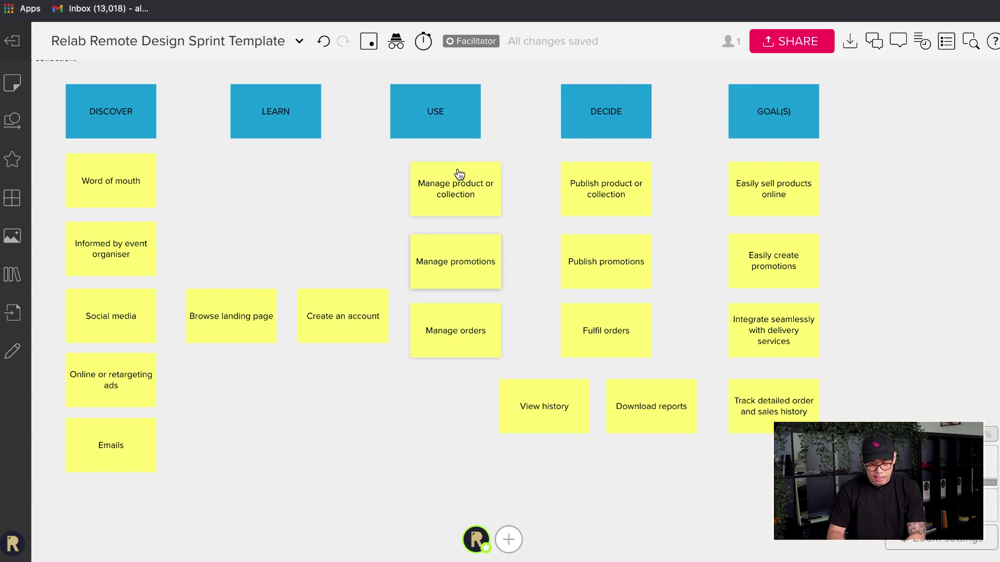
Draw an arrow connector from Social media to Browse landing page.
left_click(280, 197)
scroll(280, 197, "up", 1)
scroll(281, 197, "left", 3)
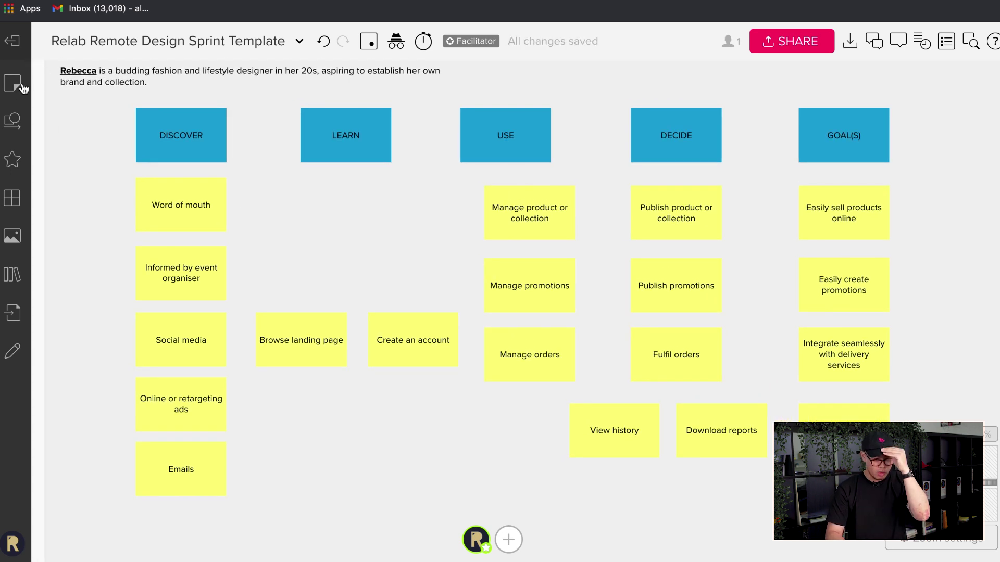
left_click(15, 120)
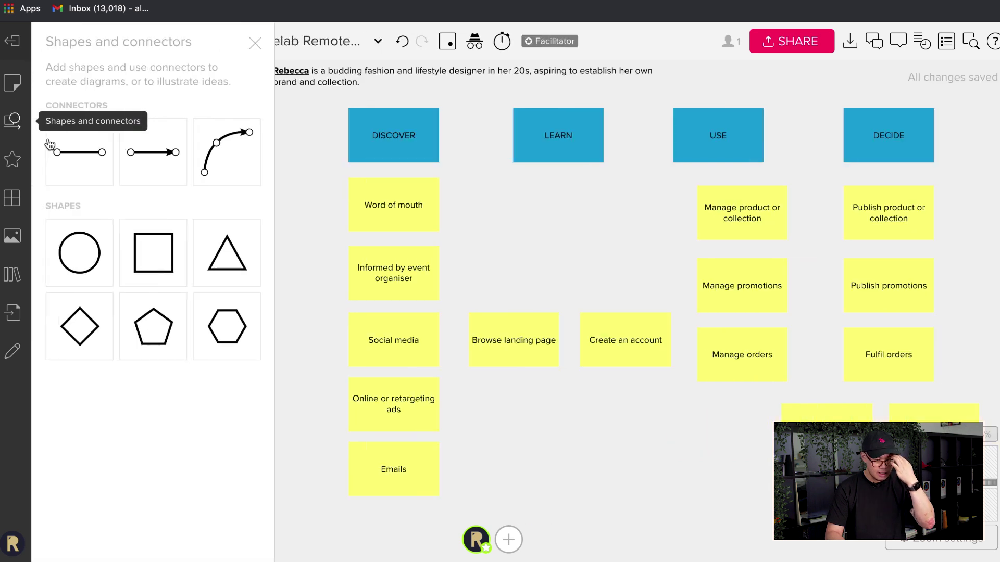
left_click_drag(130, 165, 503, 341)
left_click(507, 341)
left_click(492, 438)
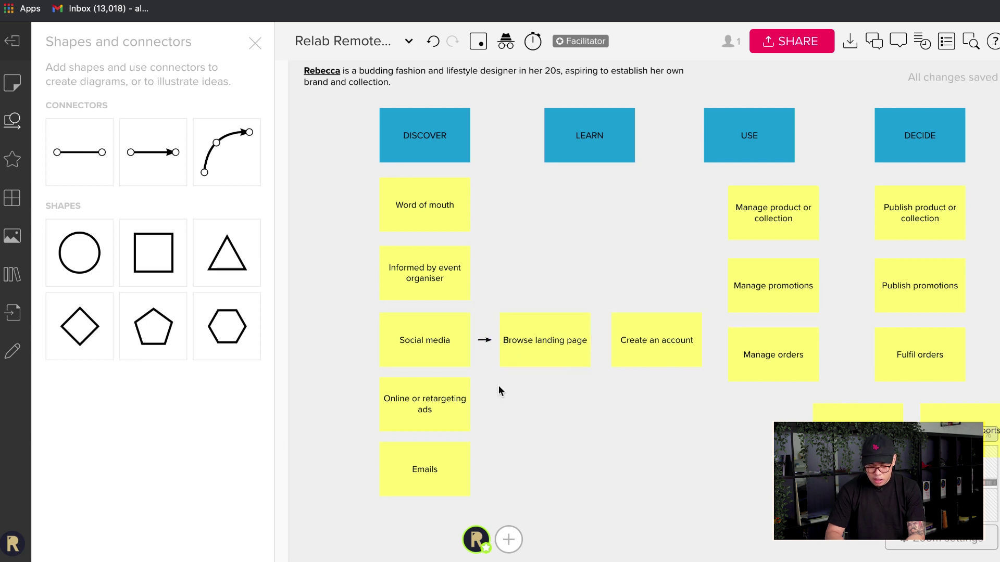
Copy that arrow and place the duplicate before Create an account.
scroll(498, 385, "up", 3)
left_click(481, 317)
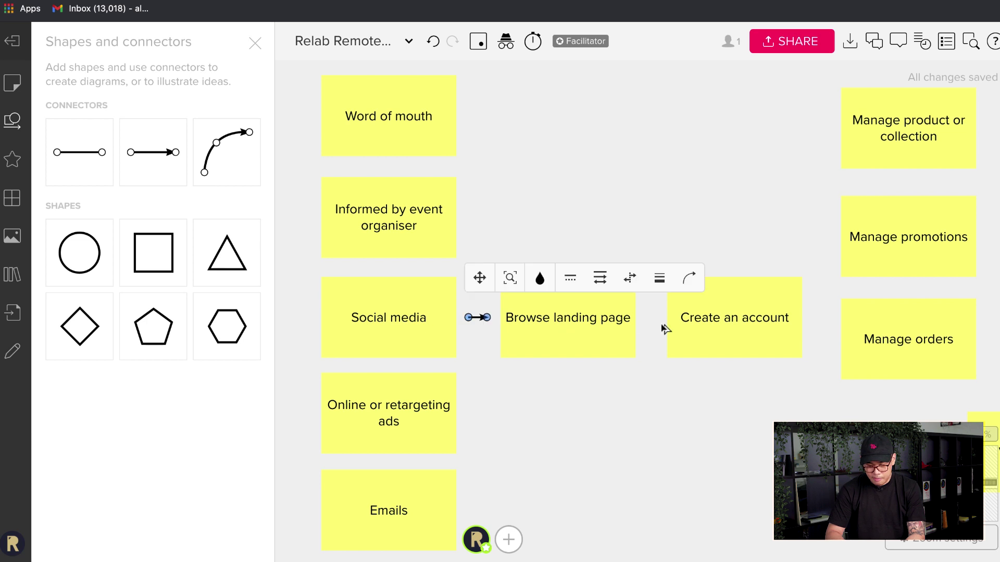
key("ctrl+c")
key("ctrl+v")
left_click_drag(663, 329, 659, 327)
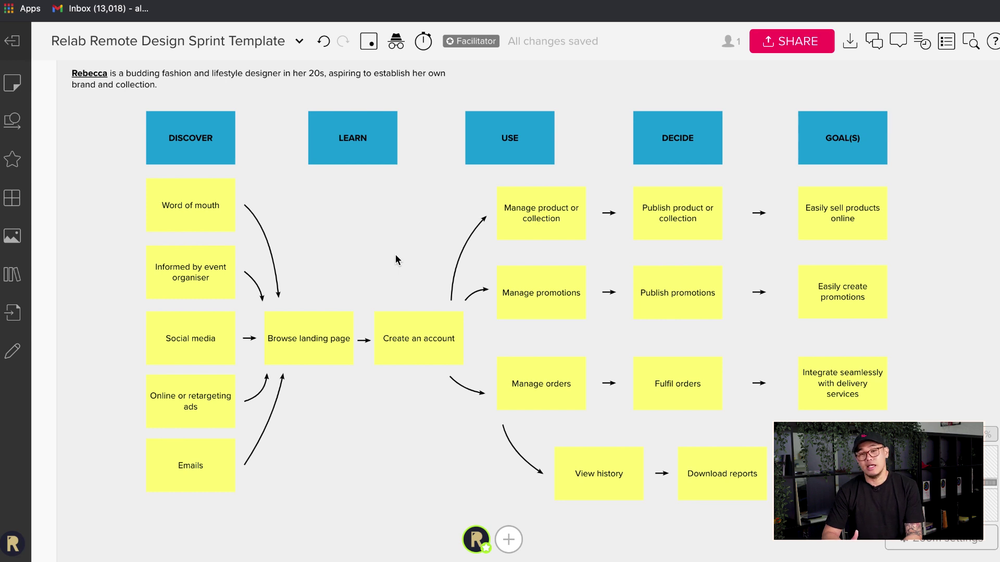
scroll(395, 259, "up", 3)
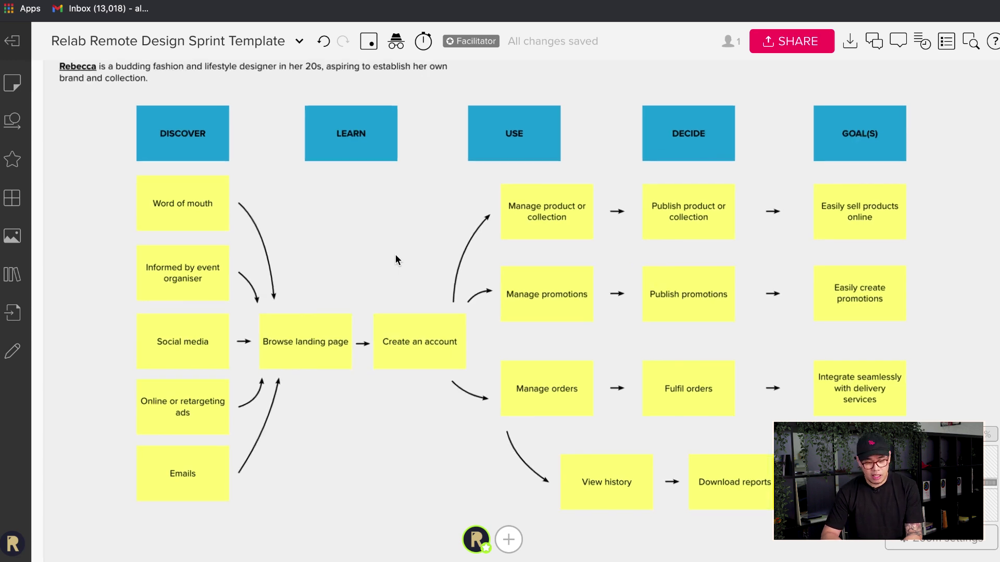
scroll(396, 255, "down", 3)
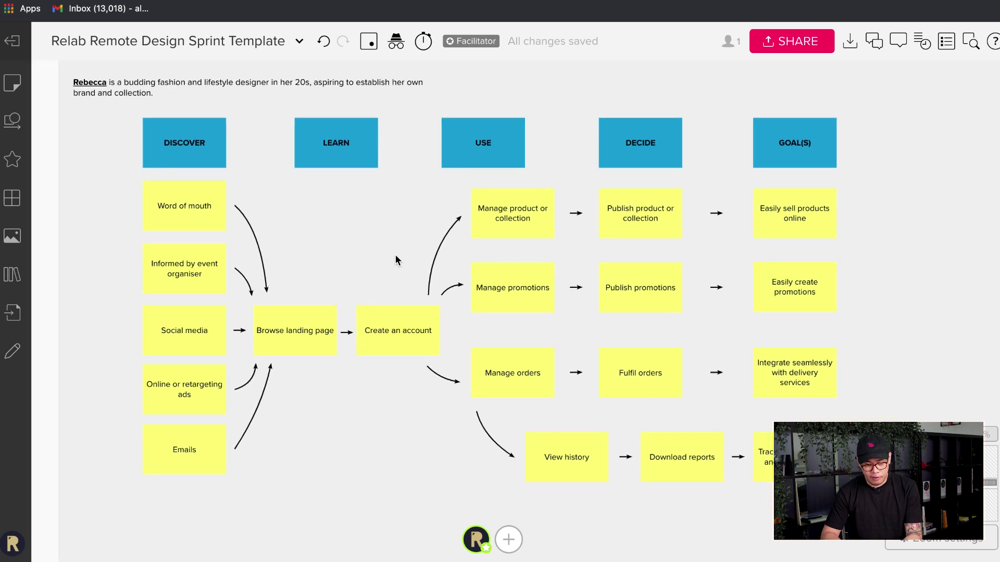
left_click_drag(678, 150, 805, 152, "alt")
double_click(805, 152)
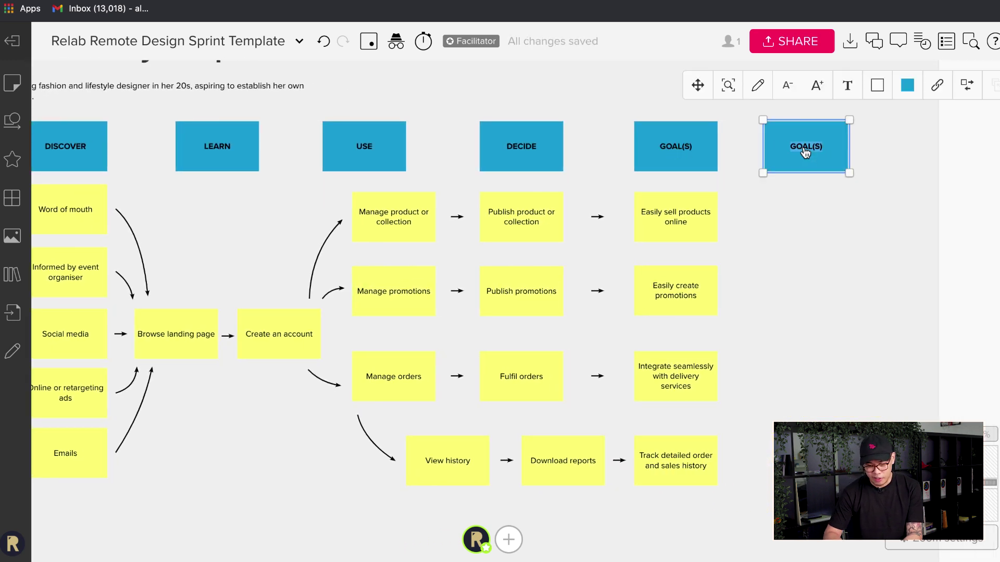
left_click(839, 189)
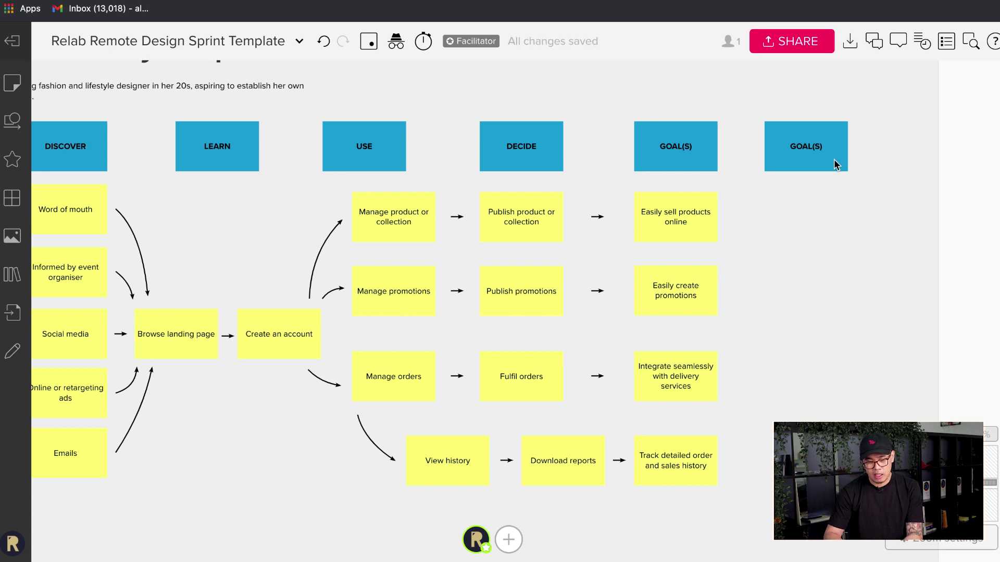
left_click(800, 173)
key("Delete")
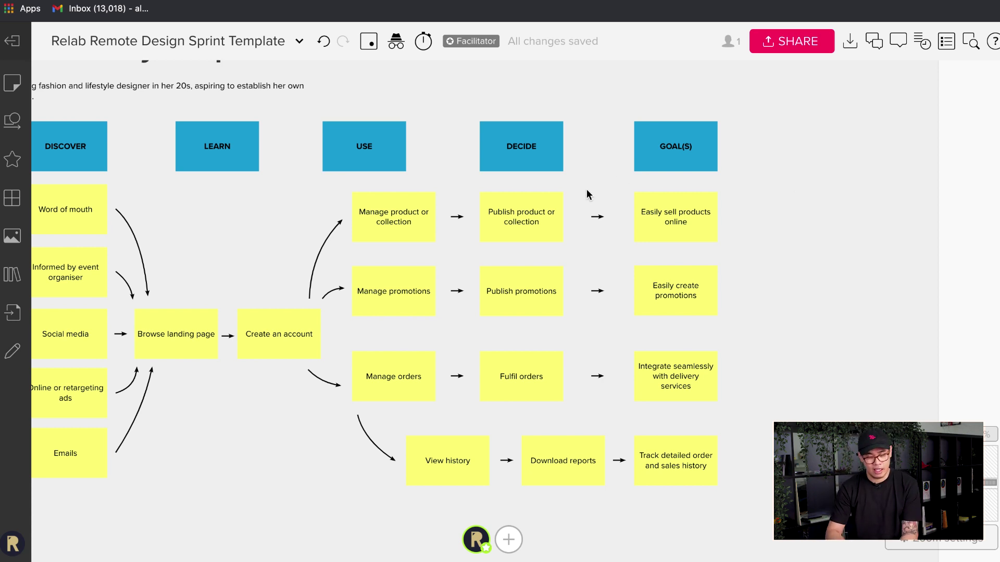
scroll(586, 195, "left", 5)
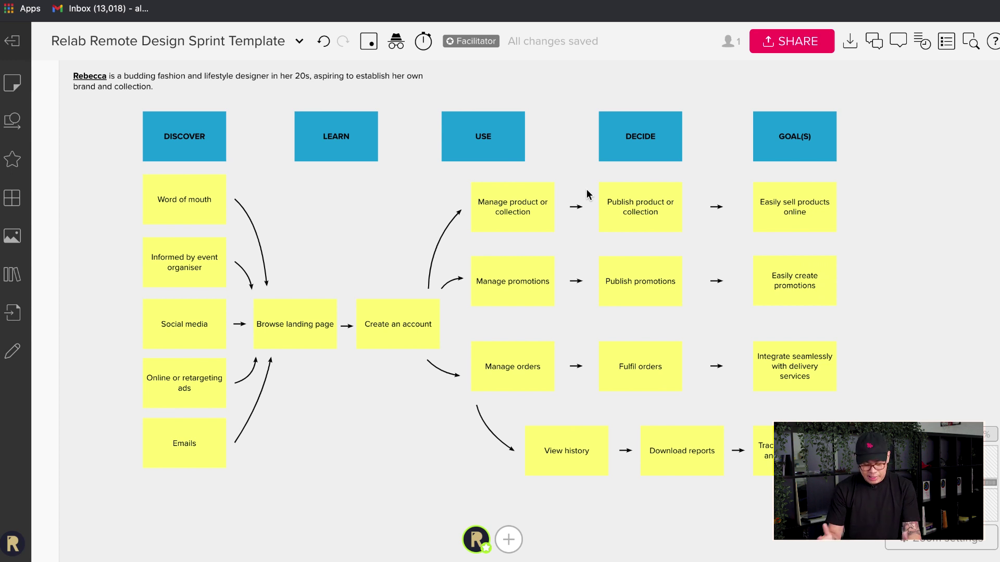
scroll(586, 195, "up", 3)
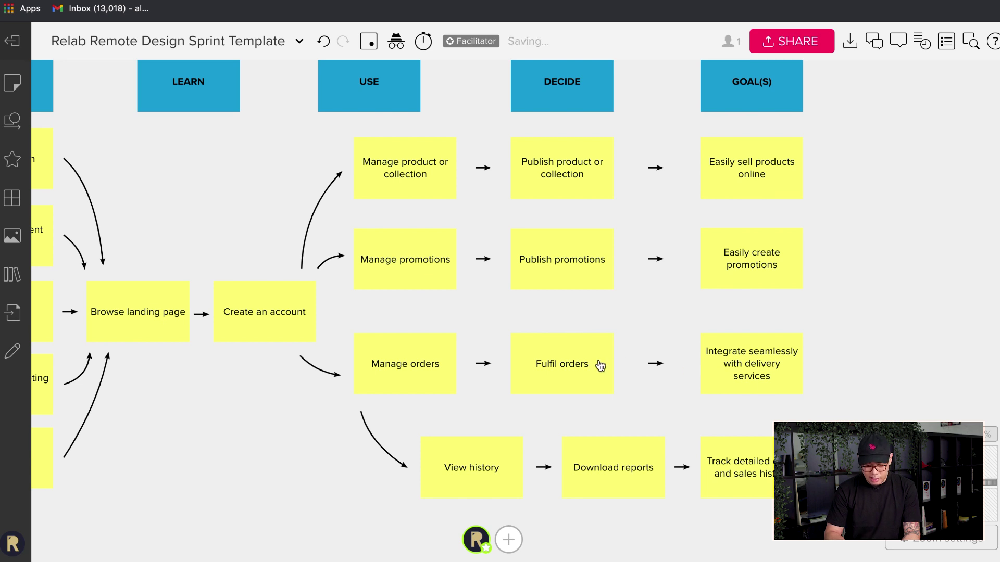
Color seven stickies orange: Create an account, Manage/Publish product, Manage/Fulfil orders, and two goals.
left_click(763, 368)
left_click(596, 354, "shift")
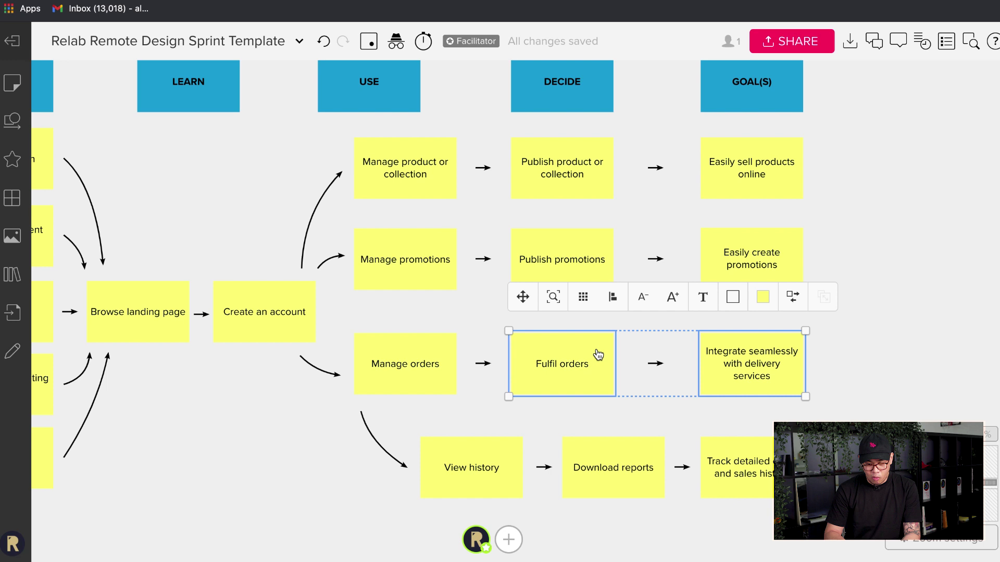
left_click(456, 381, "shift")
left_click(304, 305, "shift")
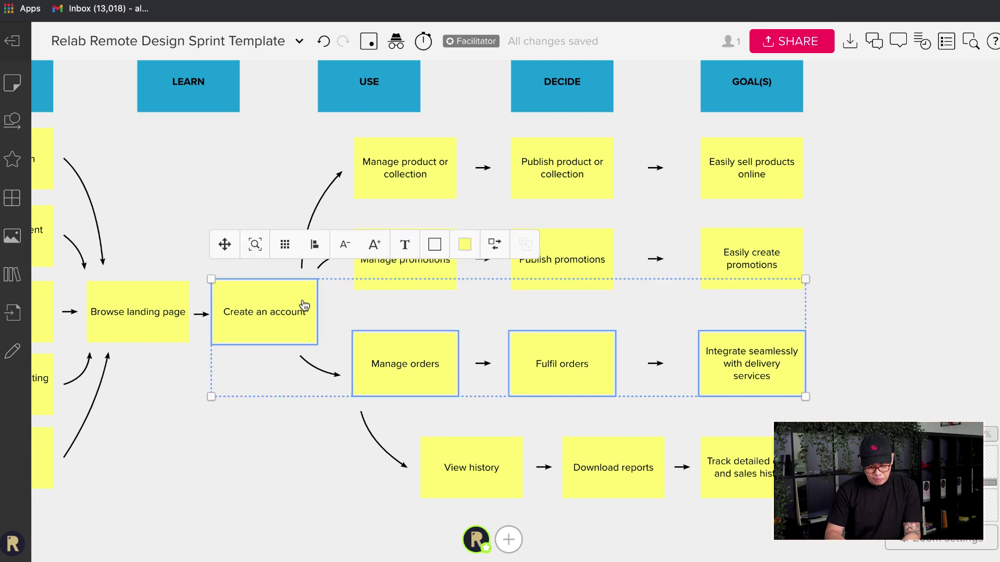
left_click(434, 163, "shift")
left_click(582, 169, "shift")
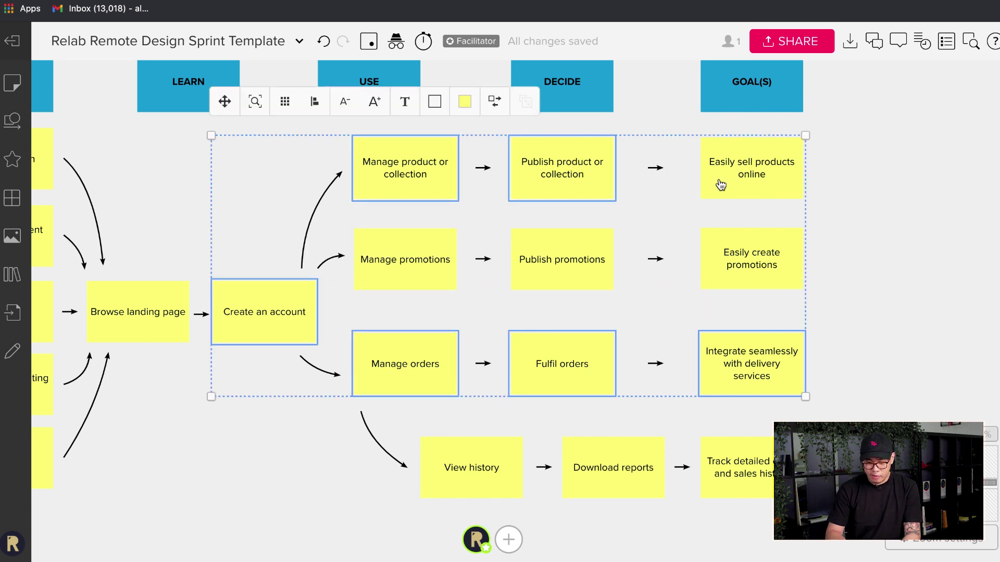
left_click(720, 184, "shift")
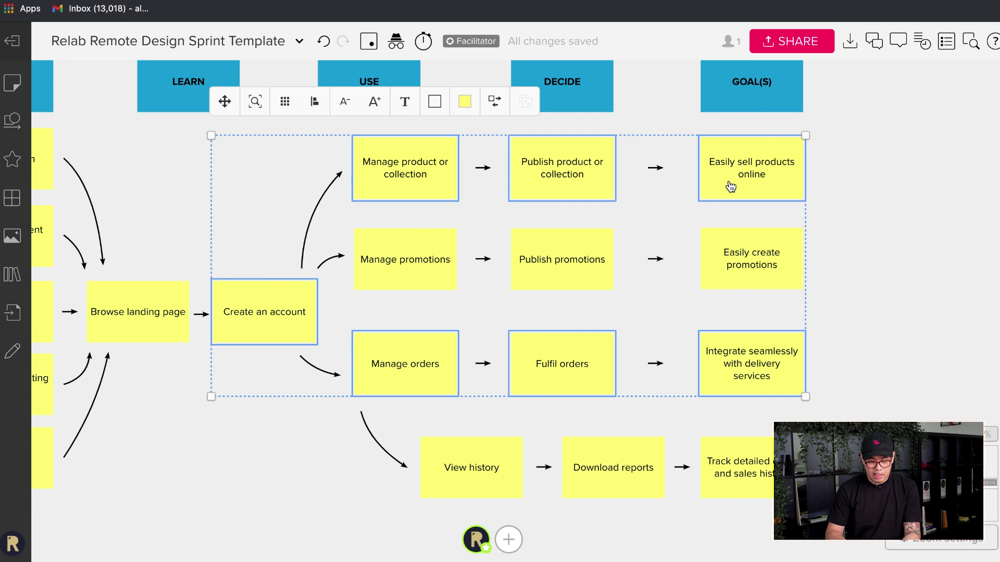
left_click(466, 108)
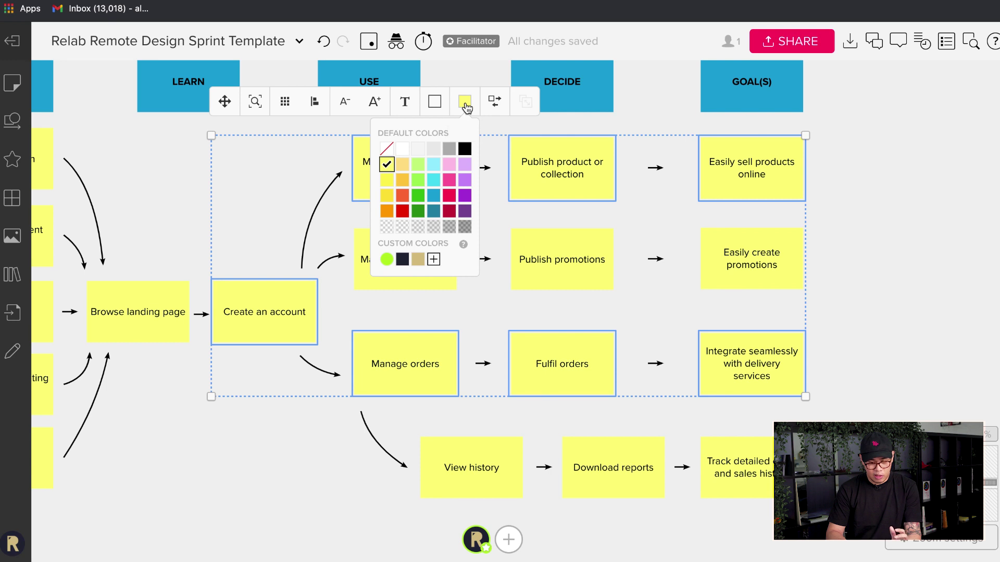
left_click(387, 212)
left_click(239, 468)
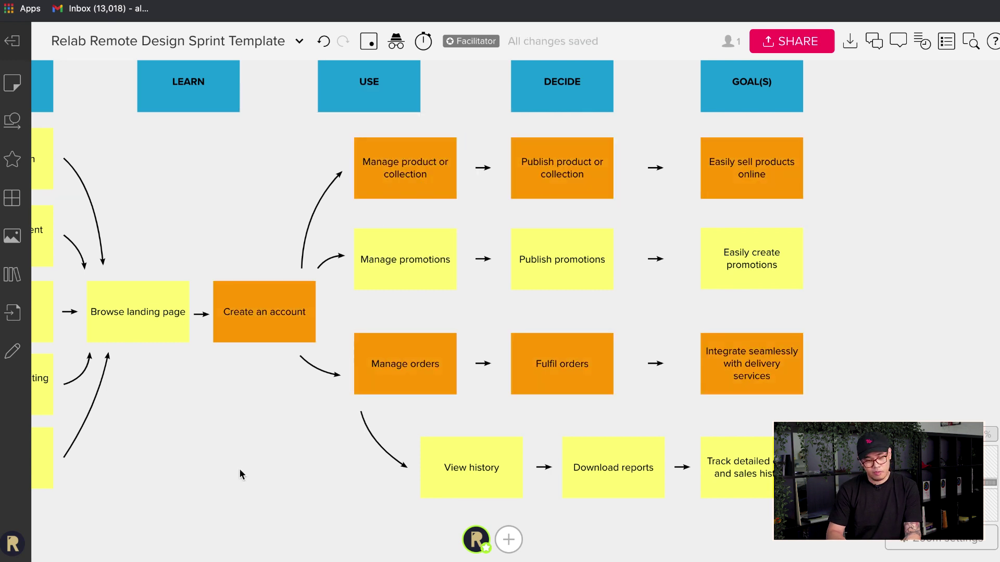
scroll(239, 468, "down", 2)
scroll(239, 468, "left", 5)
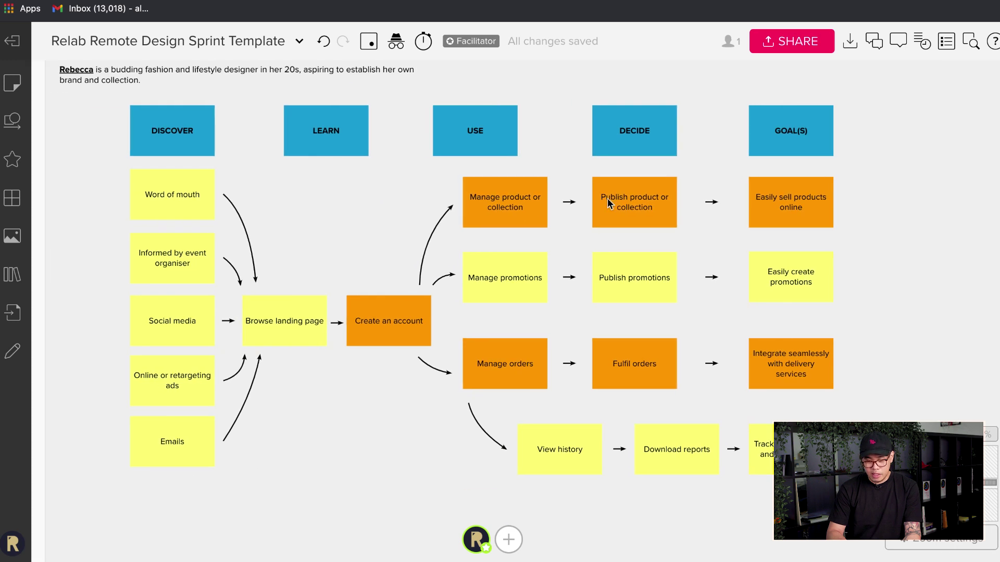
Add a small borderless orange circle to the right of the GOAL(S) column.
scroll(573, 302, "right", 5)
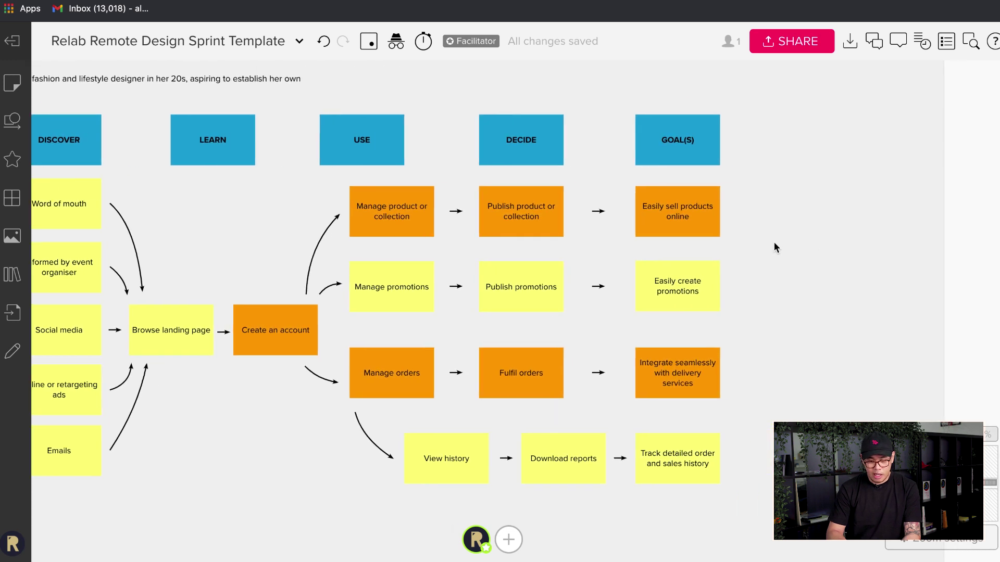
double_click(740, 217)
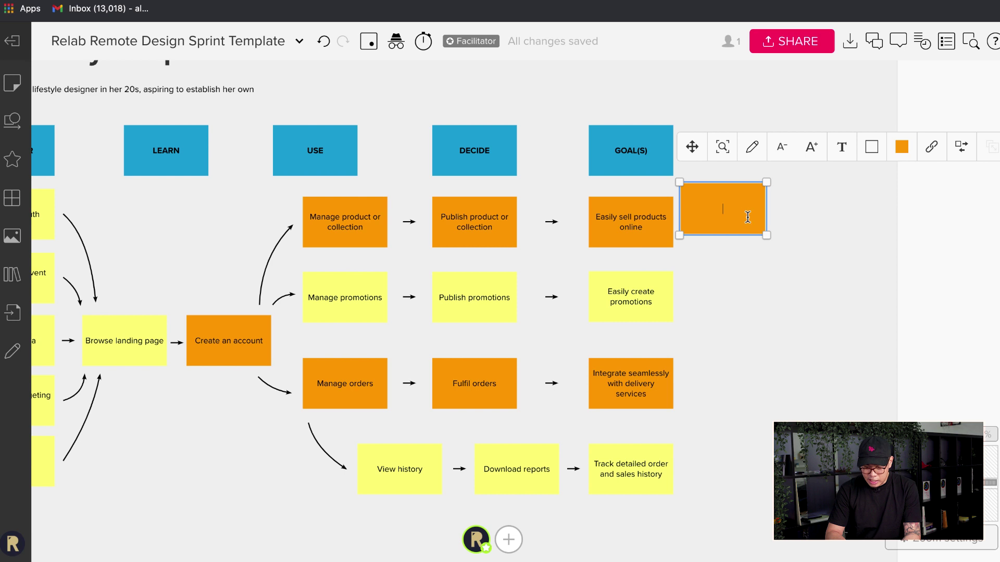
left_click(903, 148)
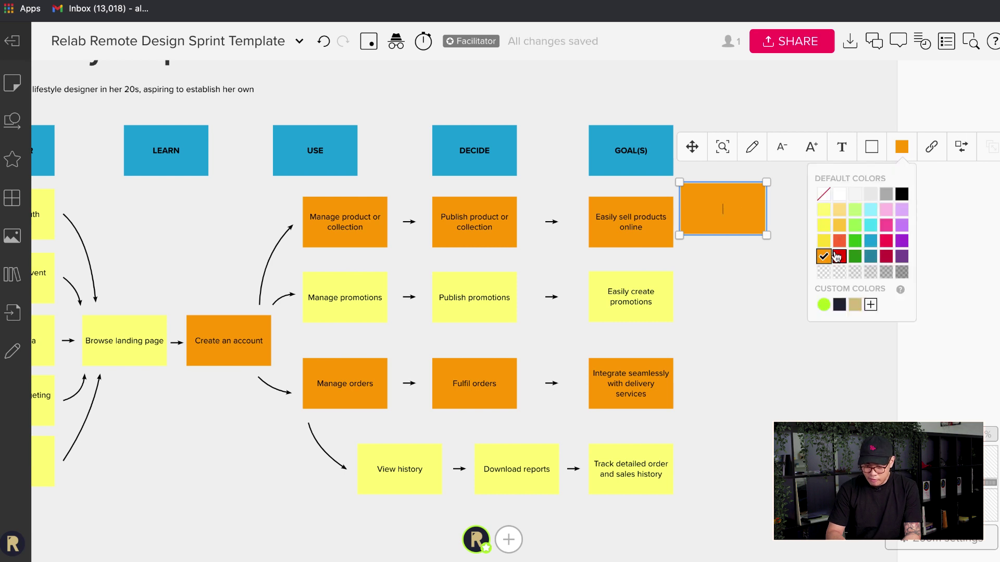
left_click(956, 154)
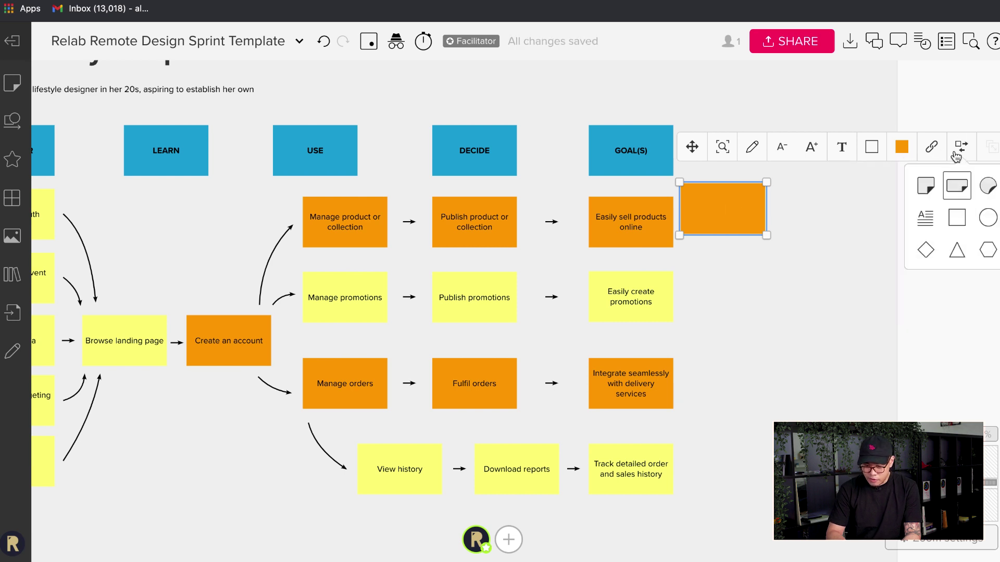
left_click(987, 217)
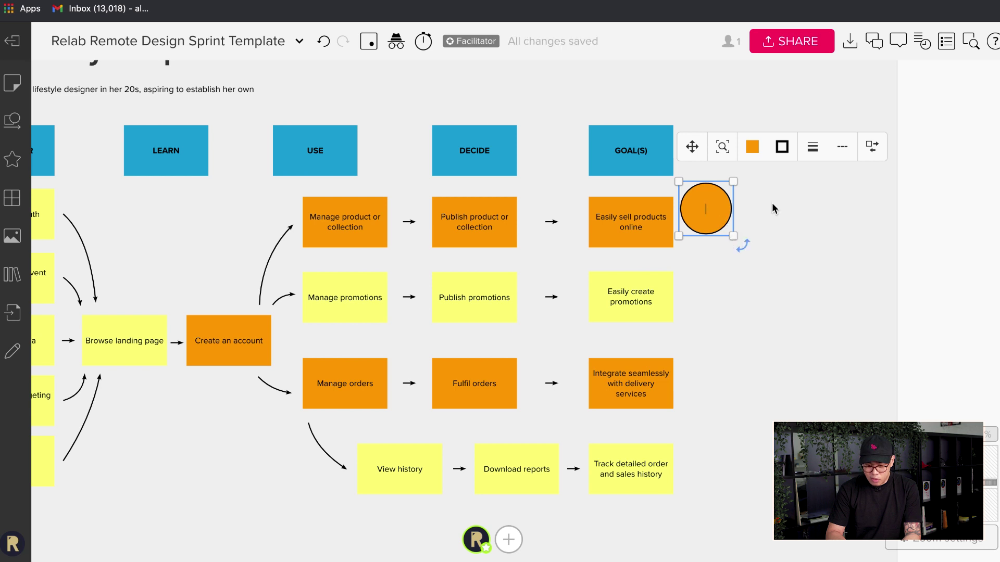
left_click(786, 152)
left_click(703, 197)
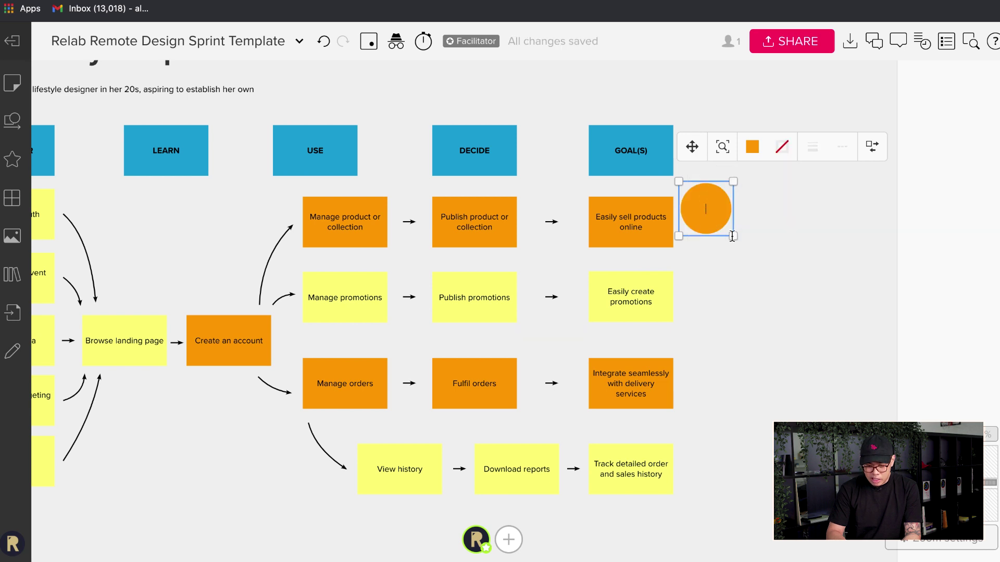
left_click_drag(733, 237, 792, 164)
left_click(690, 204)
left_click_drag(779, 224, 778, 222)
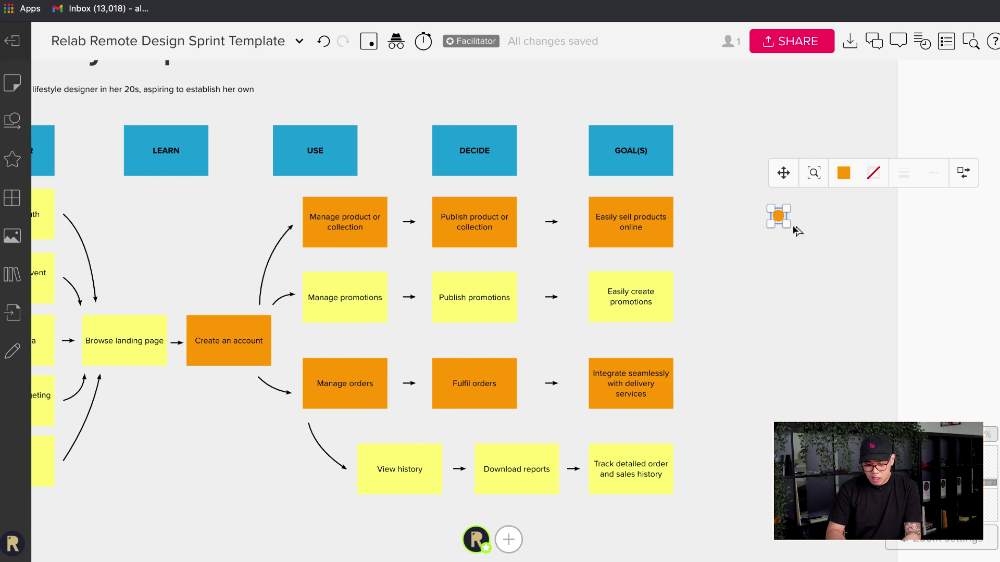
Paste a text box beside the dot, relabel it 'SPRINT FOCUS', and narrow it to fit.
type("Rebecca is a budding fashion and lifestyle designer in her 20s, aspiring to establish her own brand and collection.")
double_click(877, 234)
key("ctrl+a")
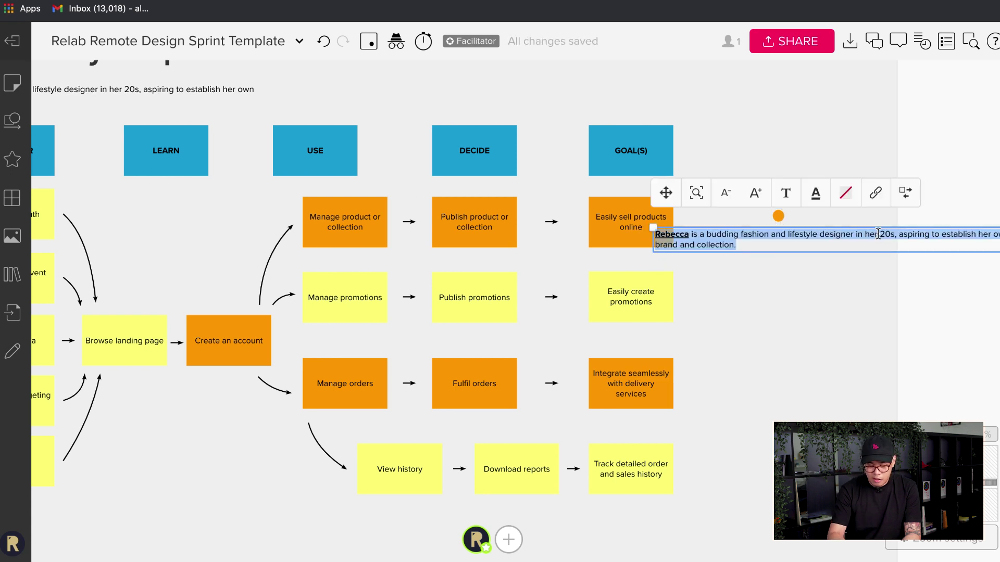
type("SPRINT FOCUS")
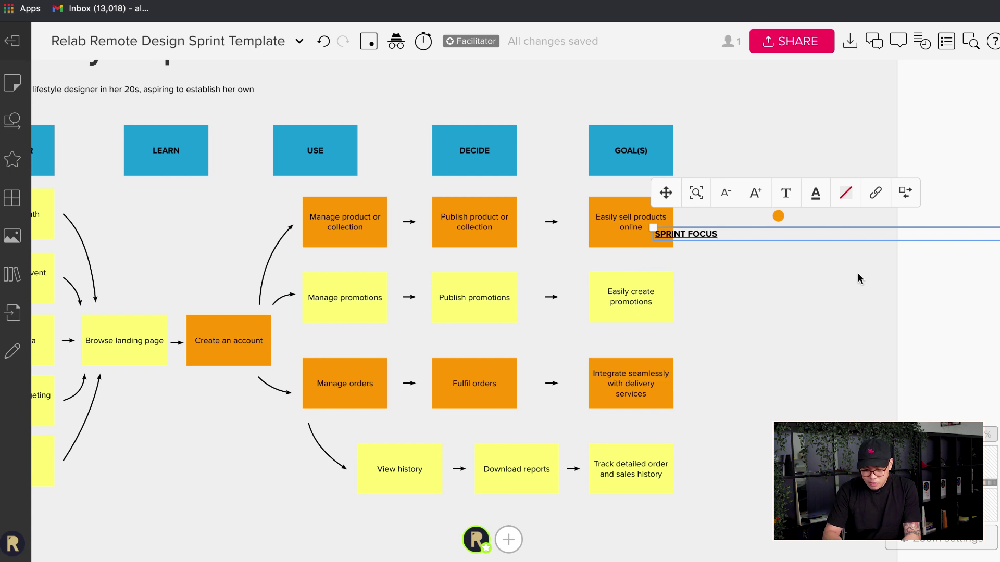
scroll(857, 273, "right", 5)
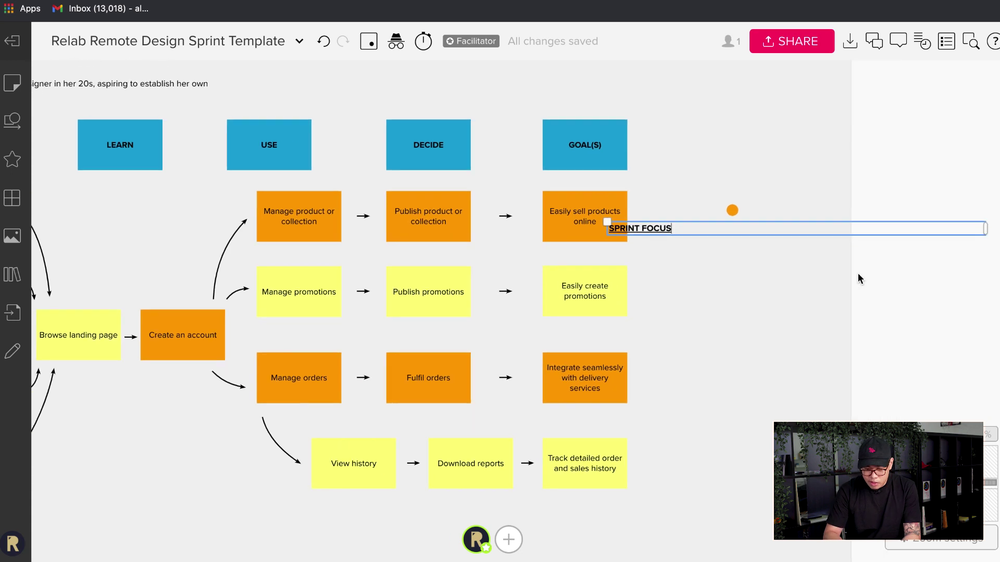
left_click(857, 273)
left_click(880, 229)
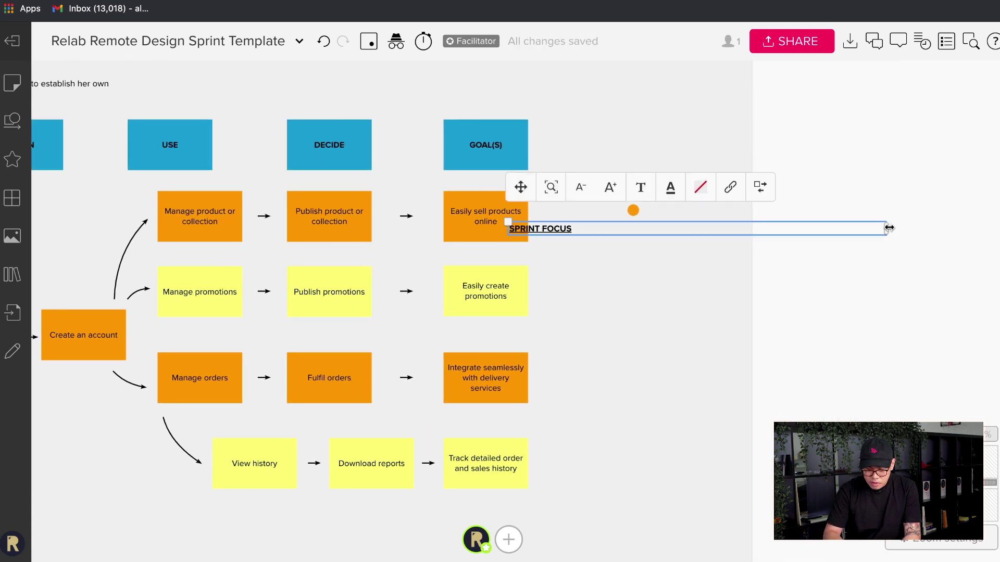
left_click_drag(880, 229, 708, 211)
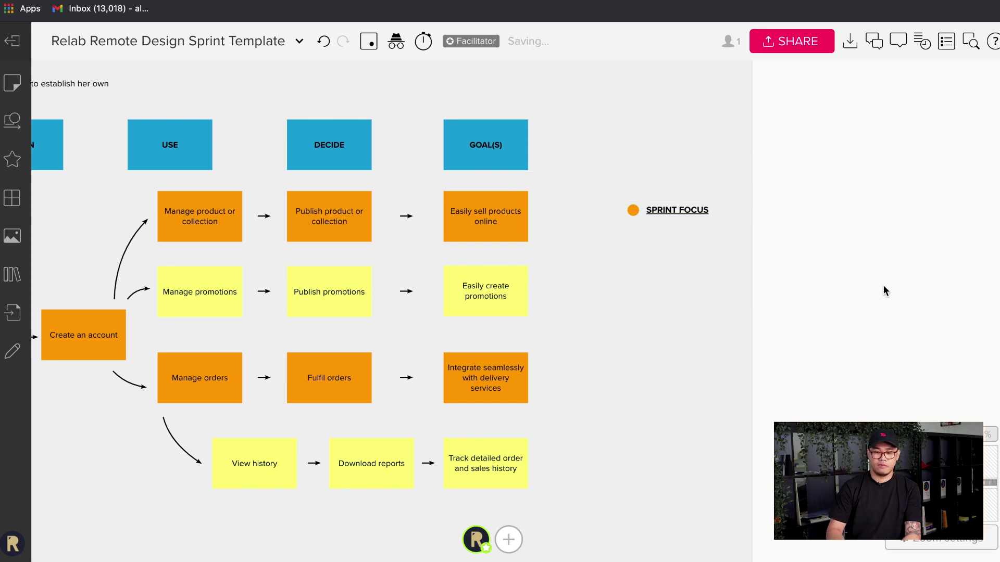
scroll(882, 285, "down", 3)
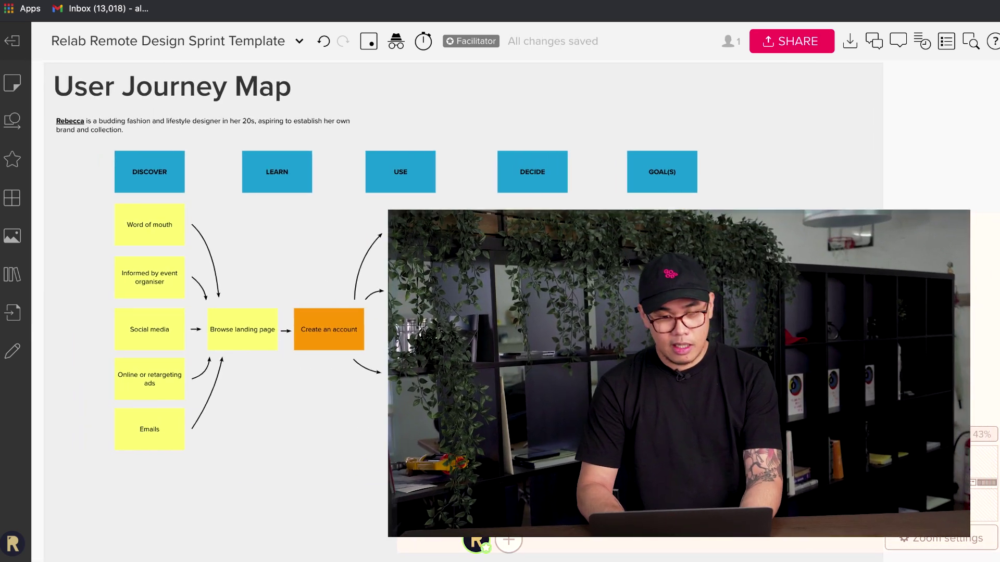